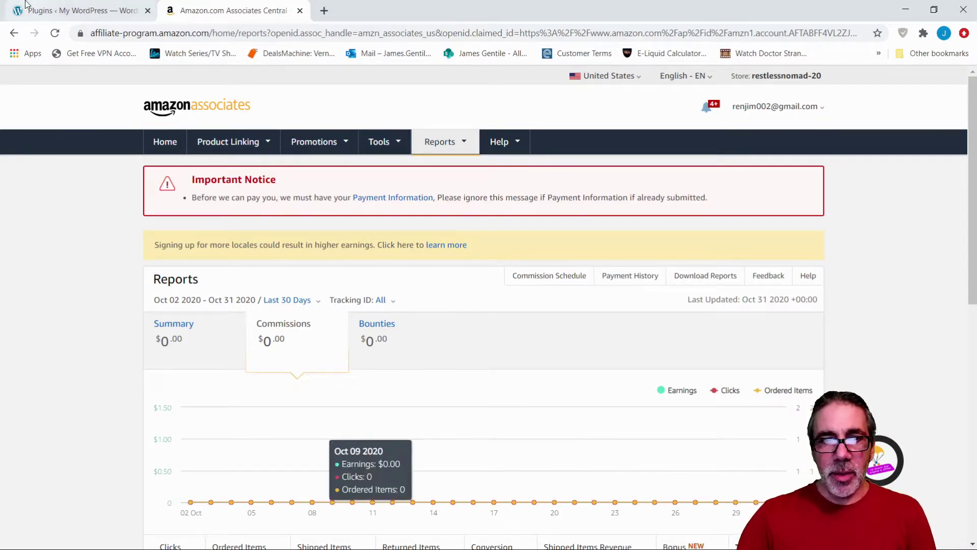
Step: In WordPress, search the plugin directory for "wp amazon shop" and install and activate Dropshipping & Affiliation with Amazon
click(65, 12)
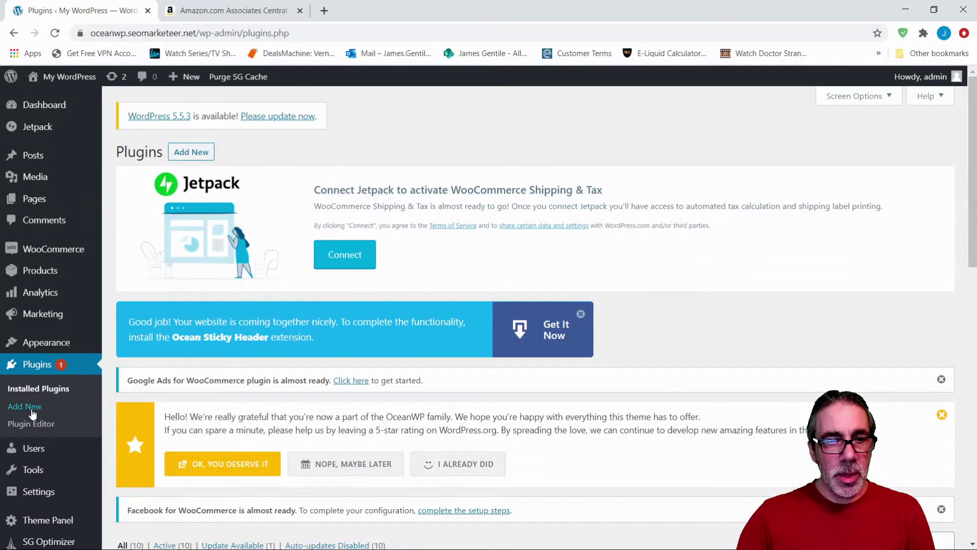
click(209, 150)
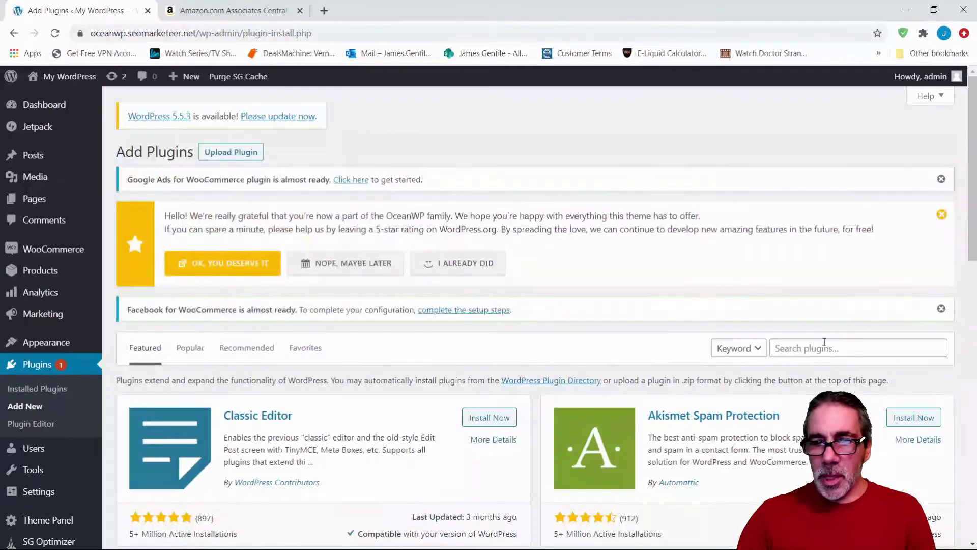
click(816, 349)
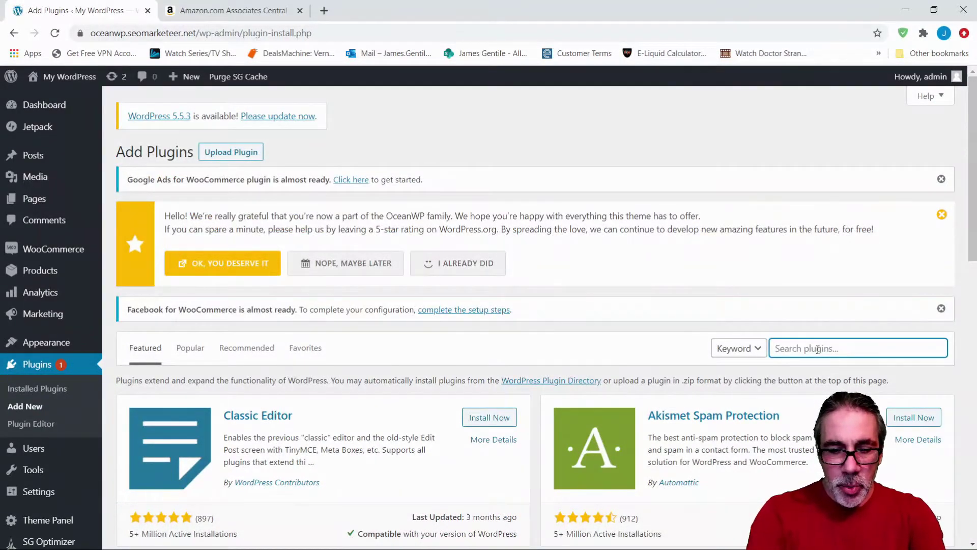
text(wp am)
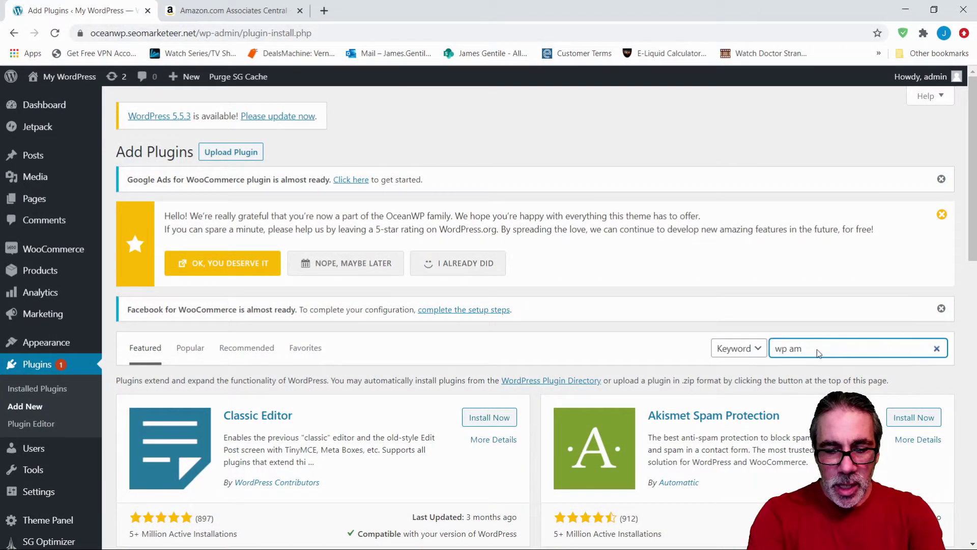
text(az)
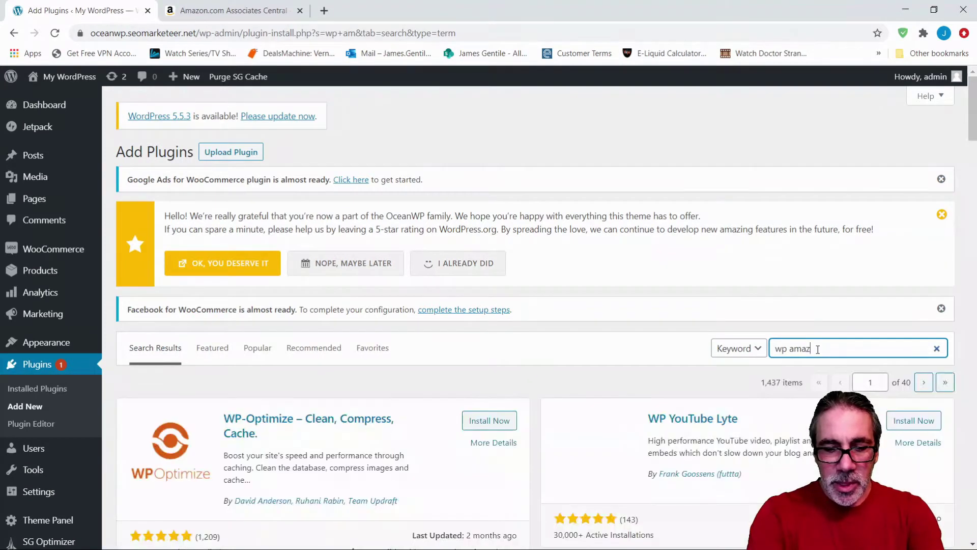
text(on shop)
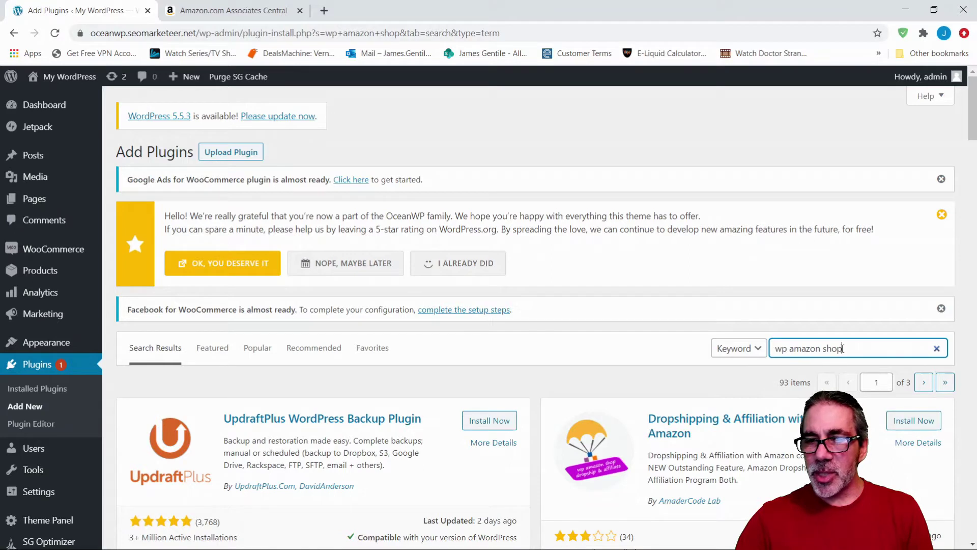
click(905, 423)
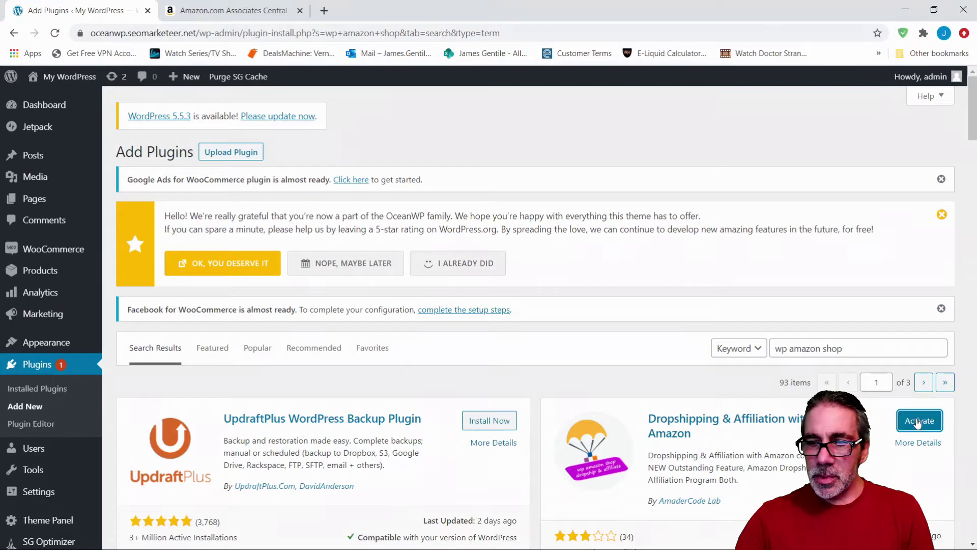
click(912, 423)
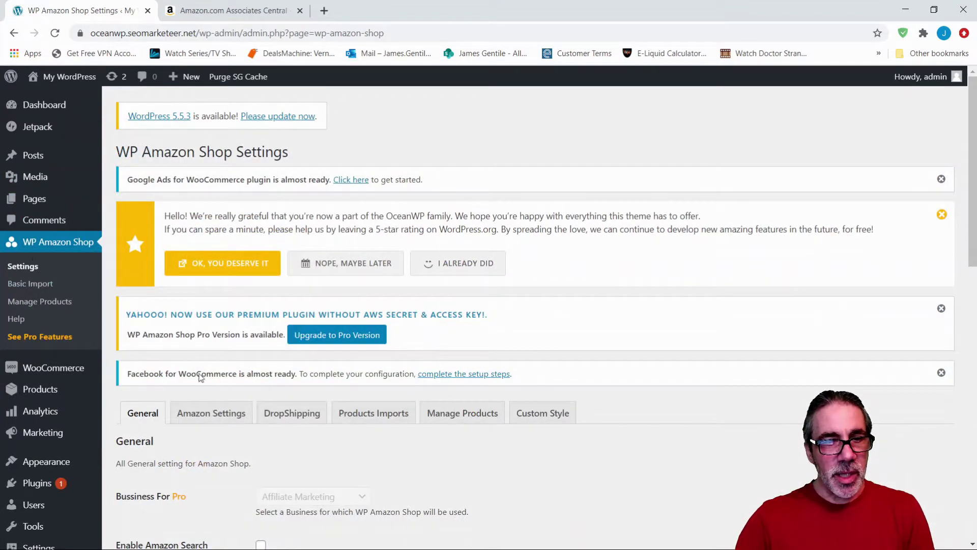
Step: Review the WP Amazon Shop plugin's Amazon Settings and DropShipping options
scroll(209, 367, down, 1)
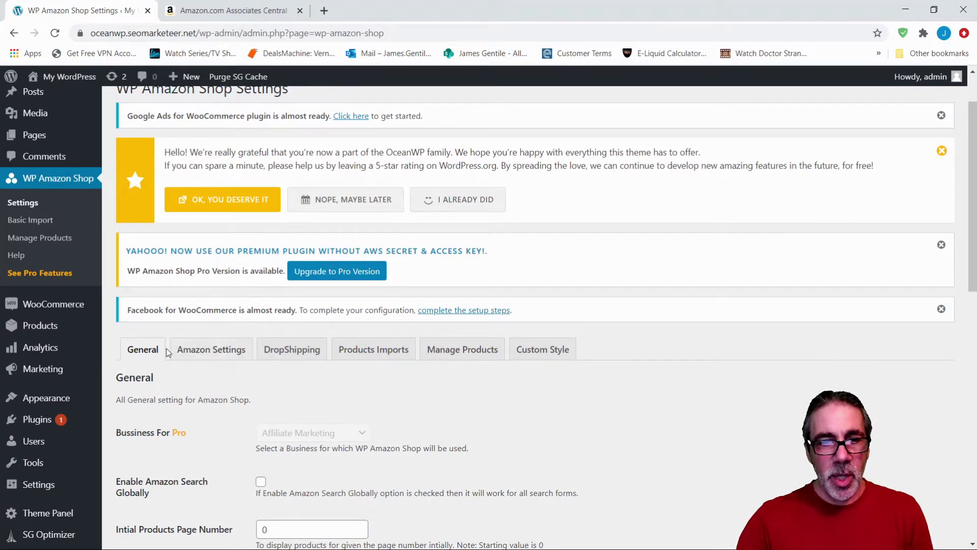
scroll(168, 351, down, 2)
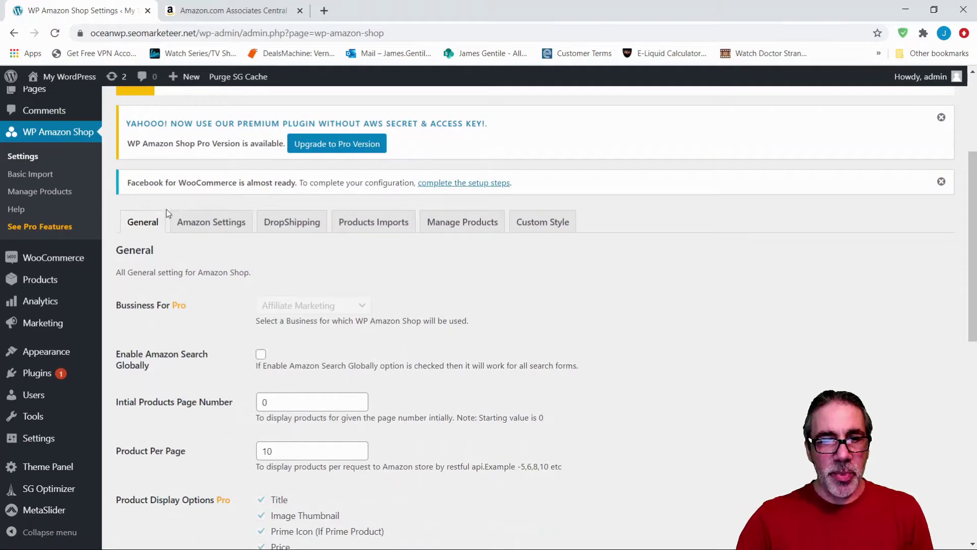
click(210, 222)
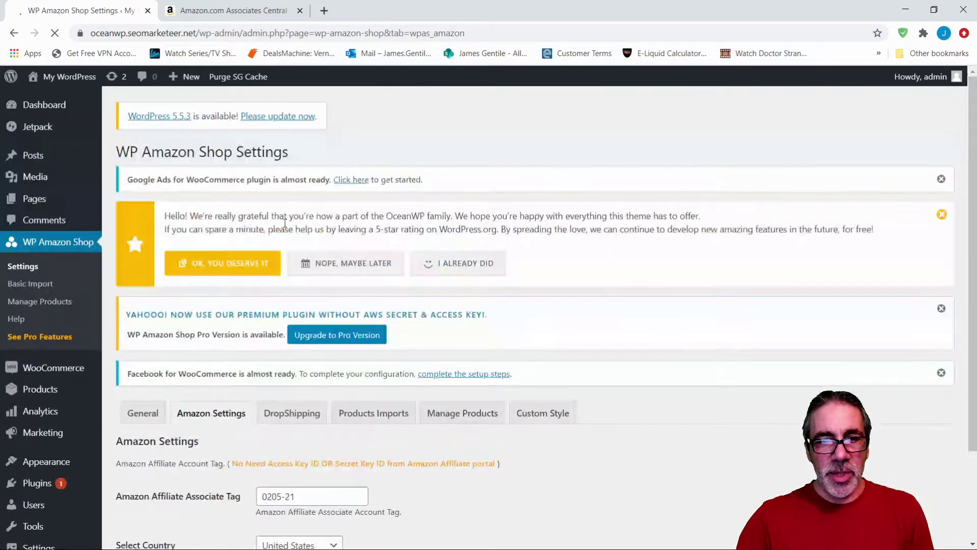
scroll(274, 389, down, 2)
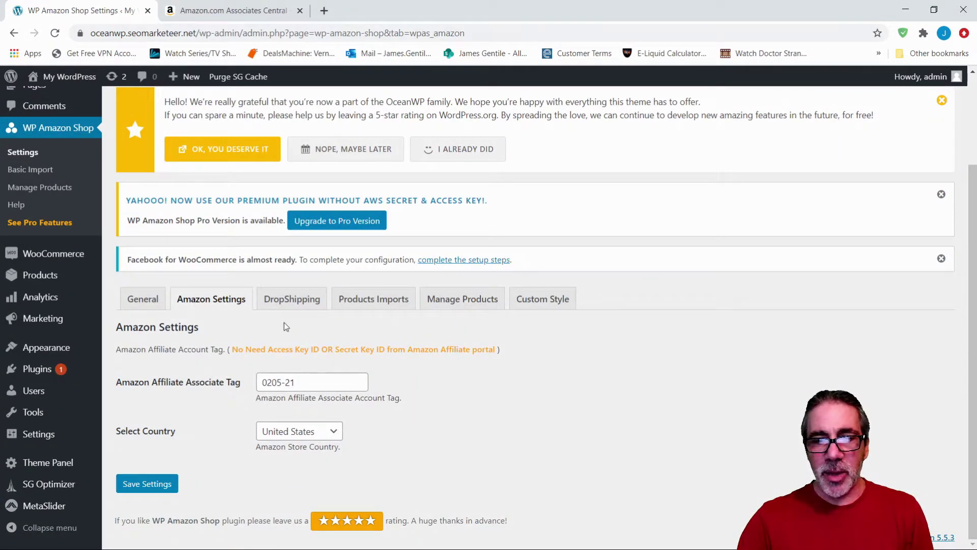
click(289, 305)
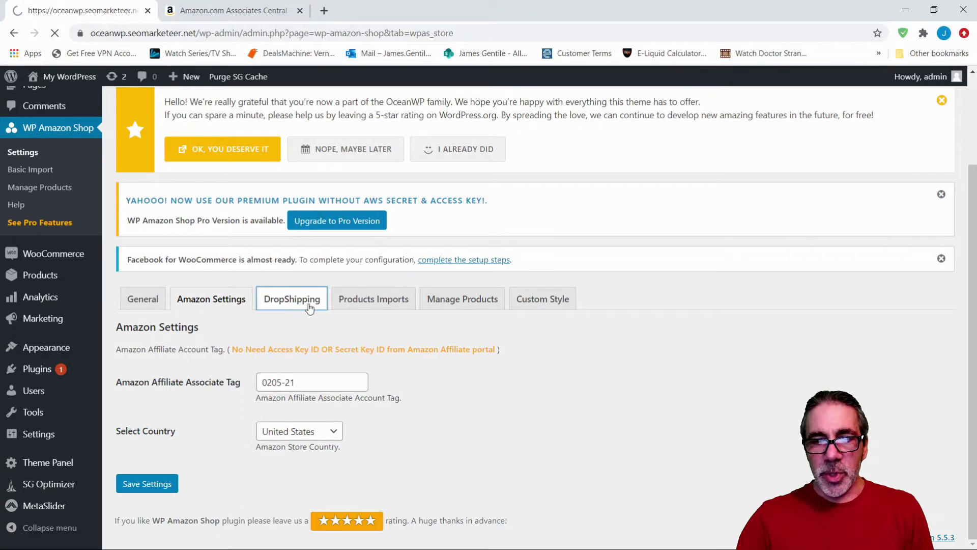
scroll(350, 325, down, 4)
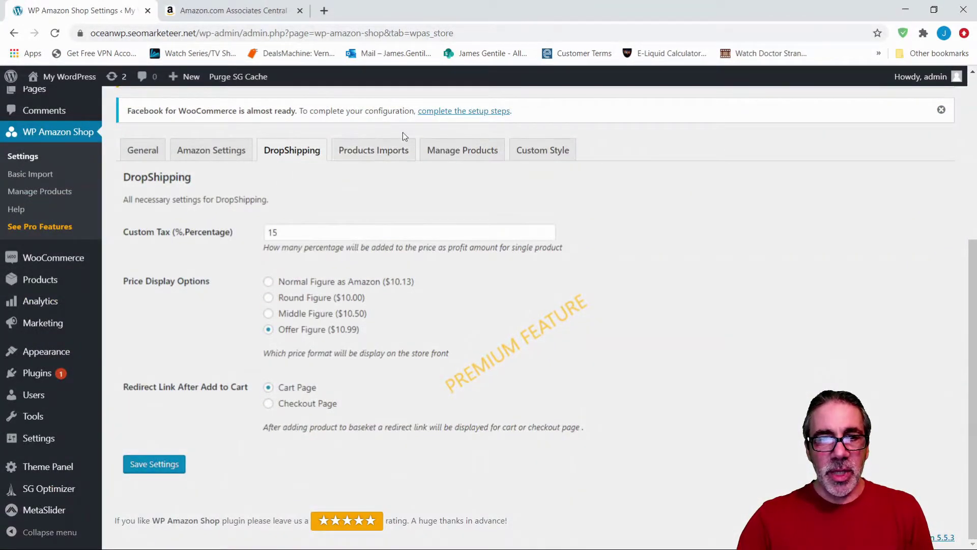
Step: Examine the plugin's General settings, including product display, Buy Now label and button action, and direct cart options
click(134, 154)
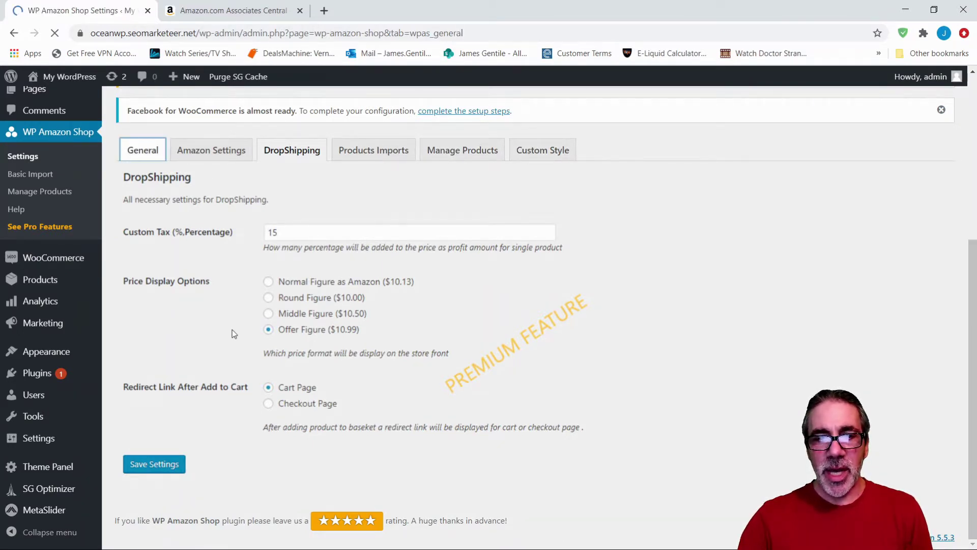
scroll(279, 342, down, 5)
scroll(279, 342, down, 1)
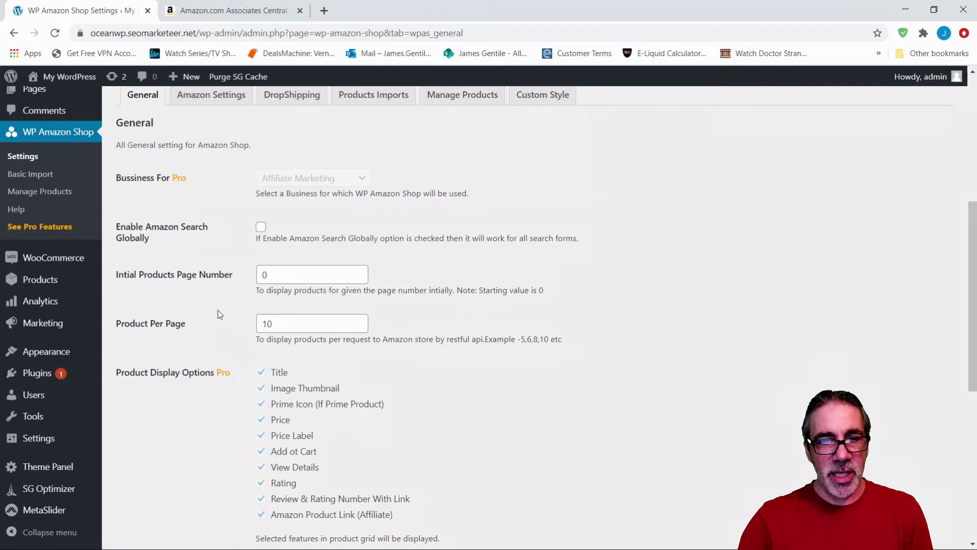
scroll(248, 381, down, 5)
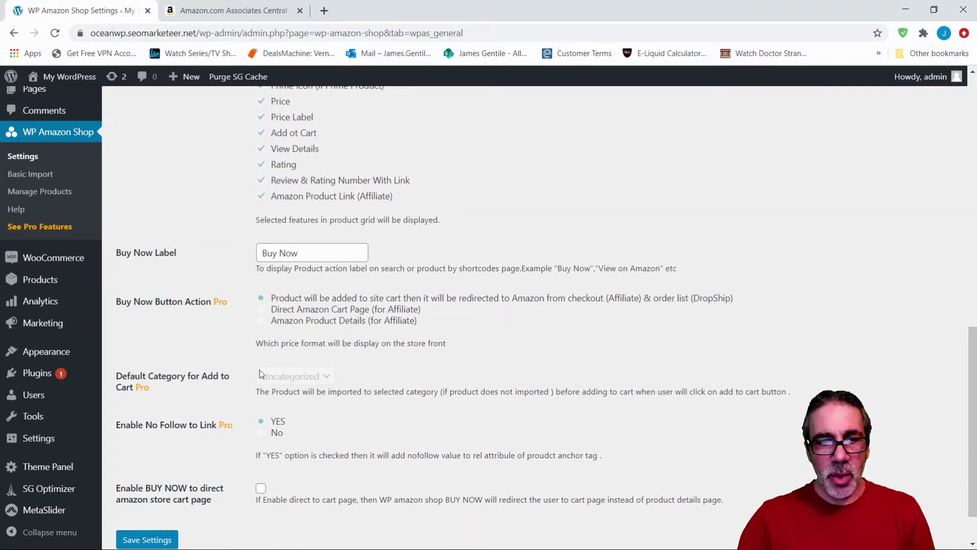
scroll(340, 421, down, 1)
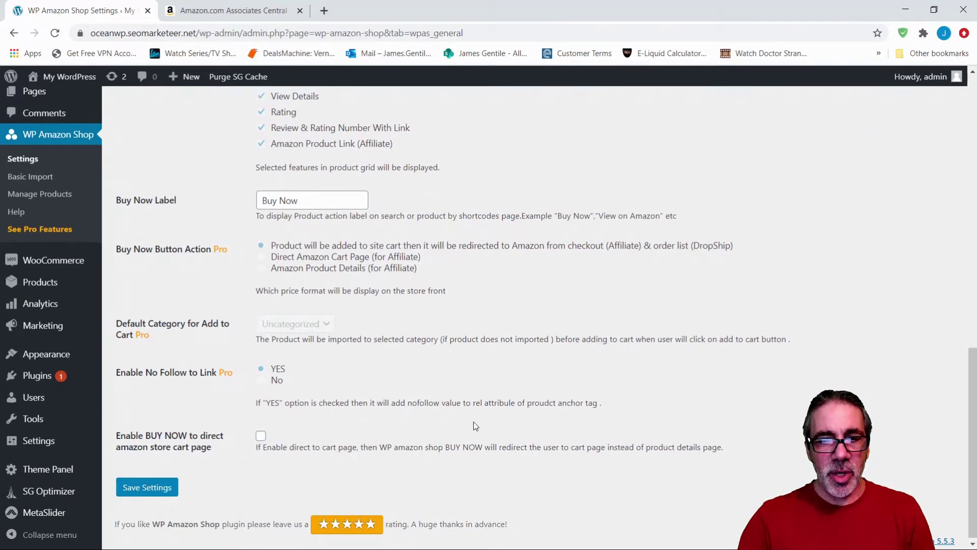
scroll(473, 421, up, 14)
scroll(429, 382, down, 8)
scroll(429, 382, down, 5)
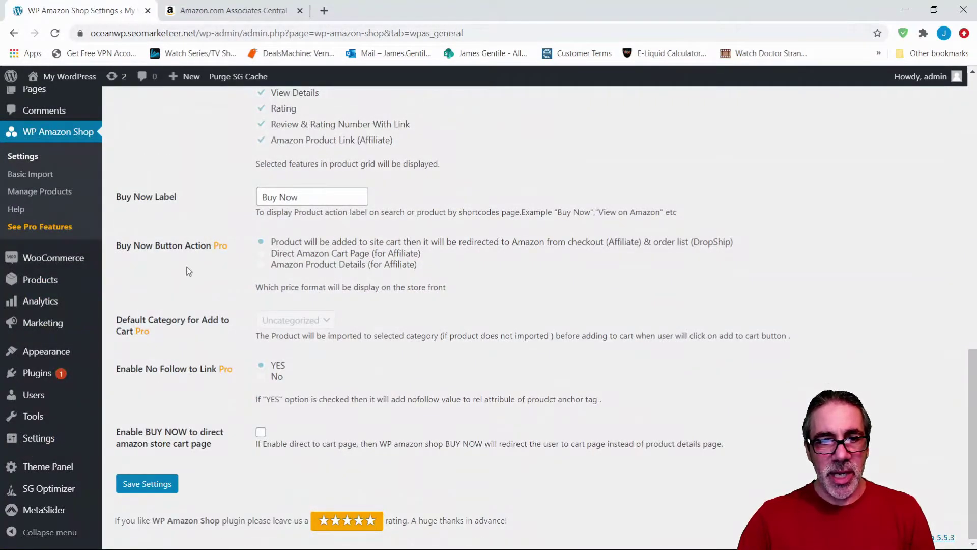
scroll(358, 322, up, 10)
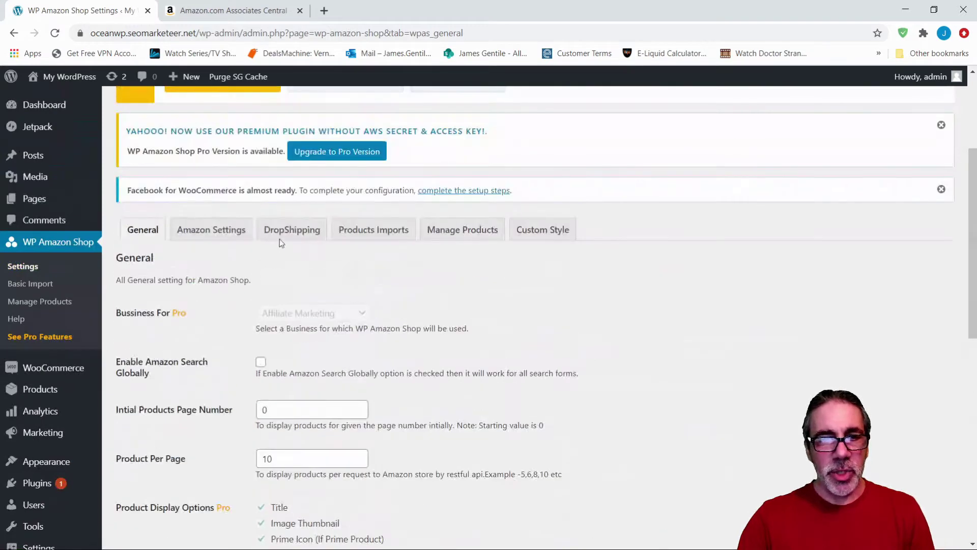
Step: Switch to Amazon Associates and open the account's website and mobile app list for editing
click(228, 12)
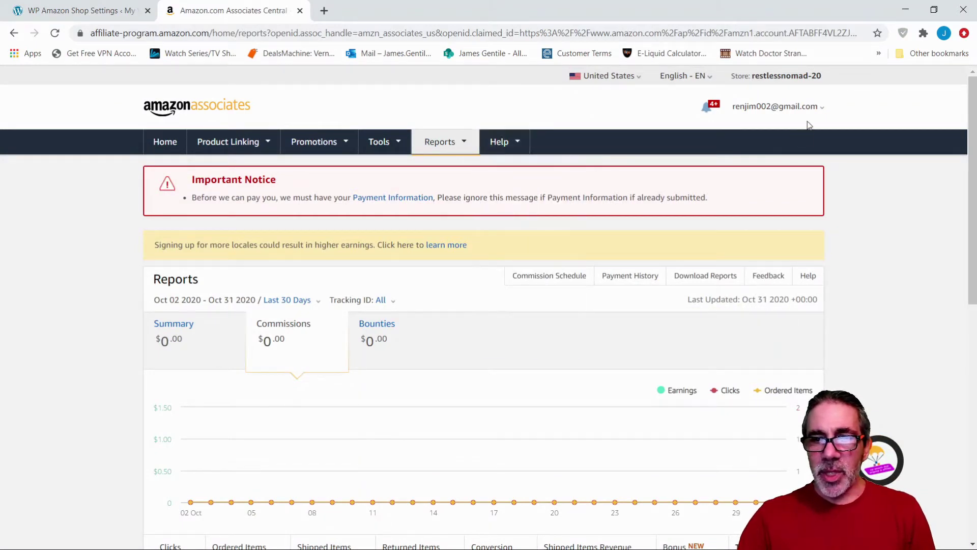
mouse_move(825, 106)
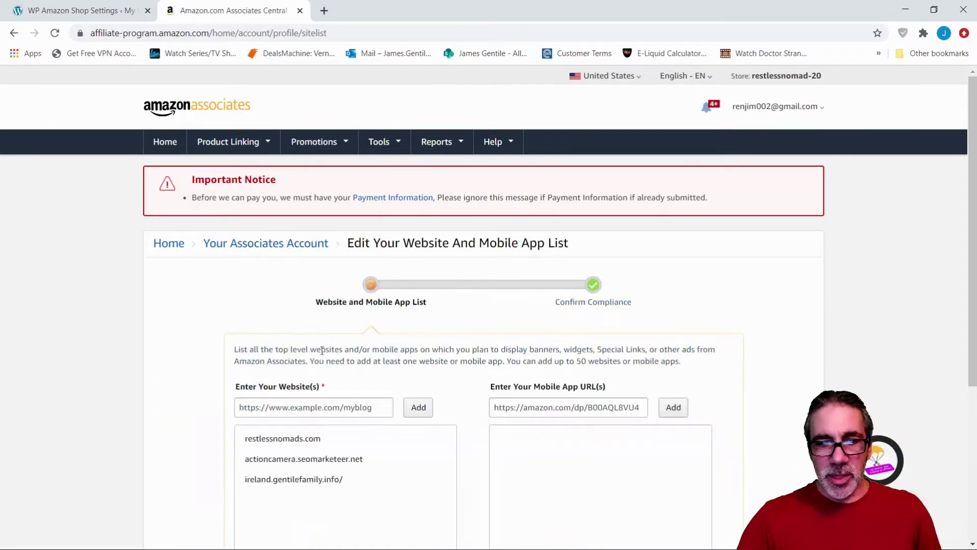
scroll(306, 293, down, 1)
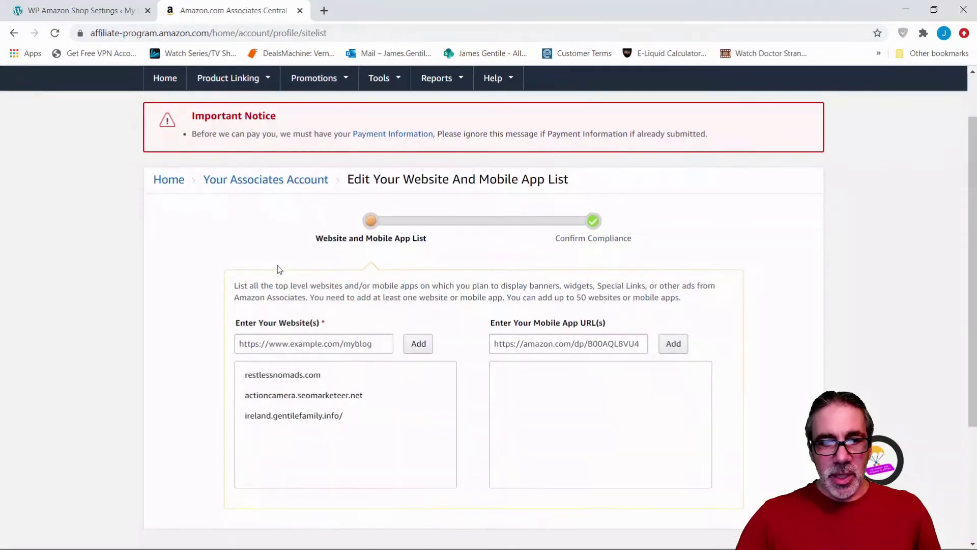
click(65, 12)
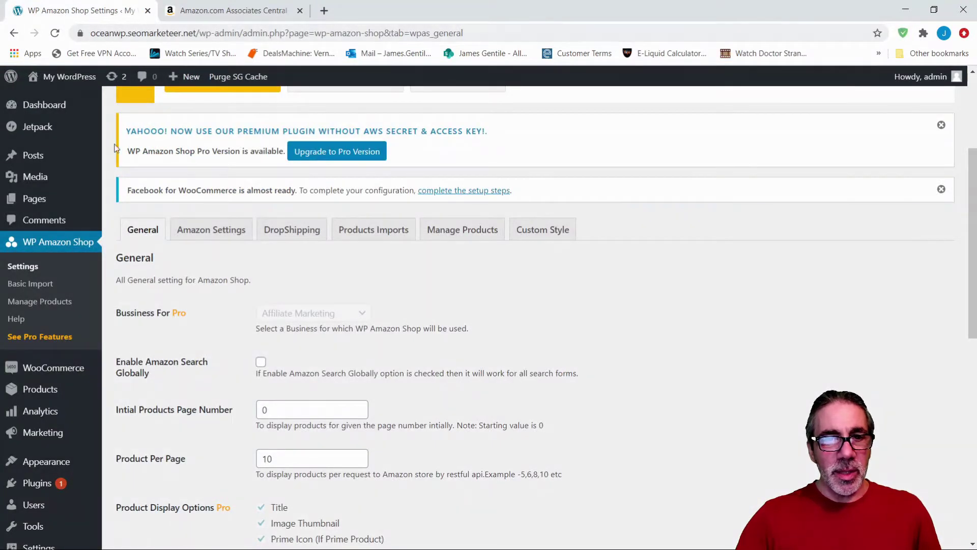
click(188, 34)
click(189, 35)
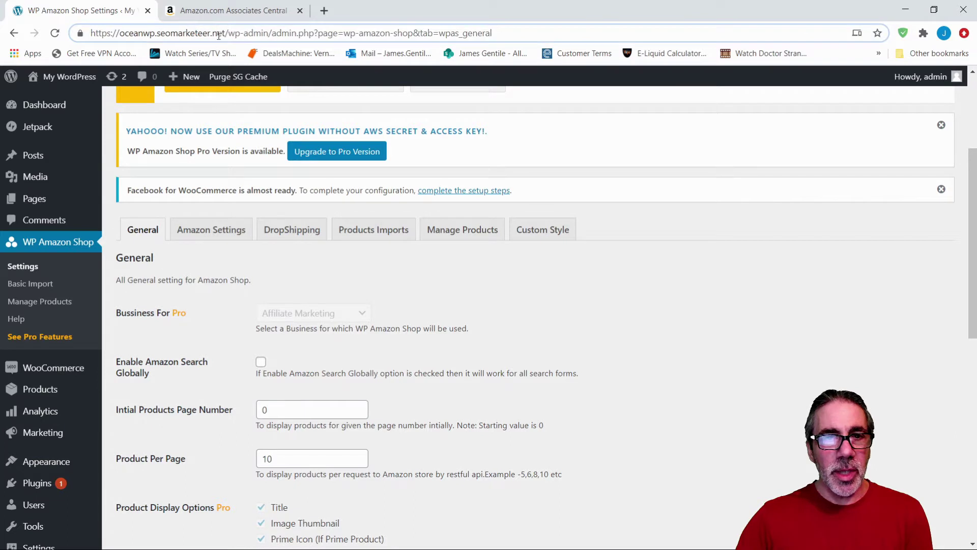
drag(223, 31, 108, 25)
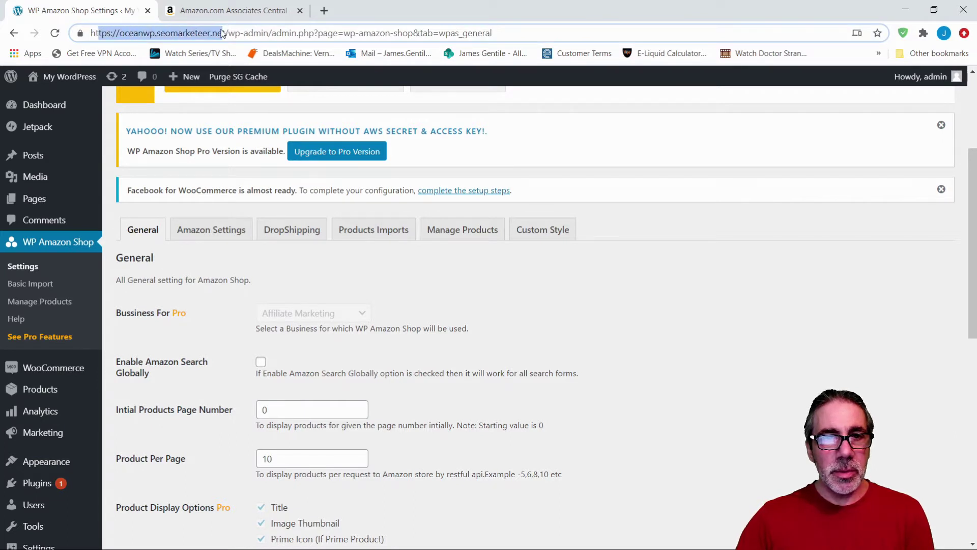
drag(228, 33, 82, 36)
key(ctrl+c)
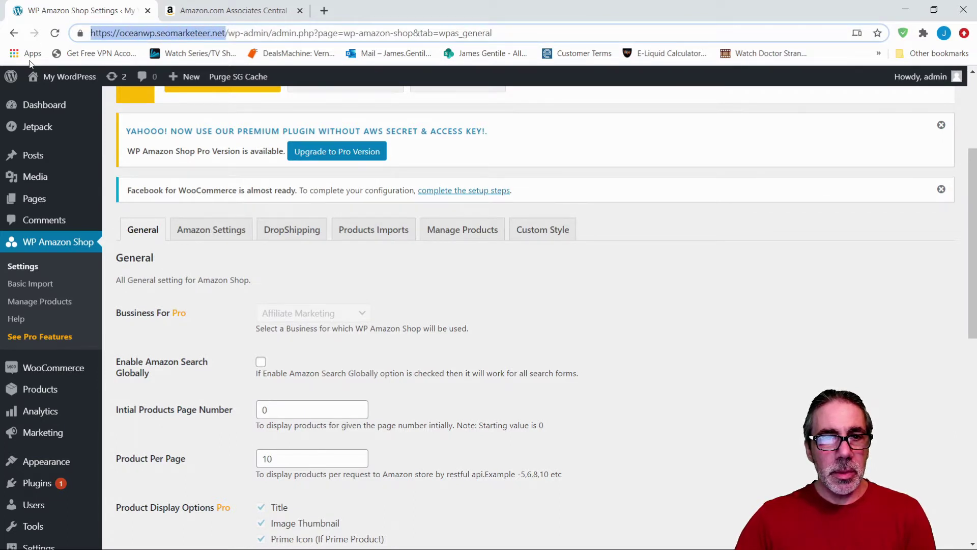
Step: In Amazon Associates, add the copied oceanwp.seomarketeer.net address to the account's website list
click(234, 11)
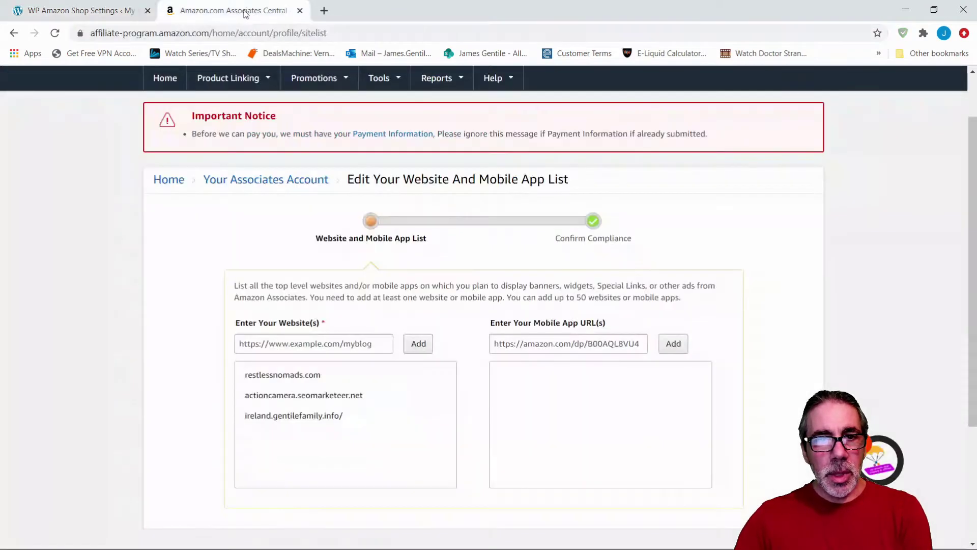
click(358, 338)
text(http://www.gentilefamily.info)
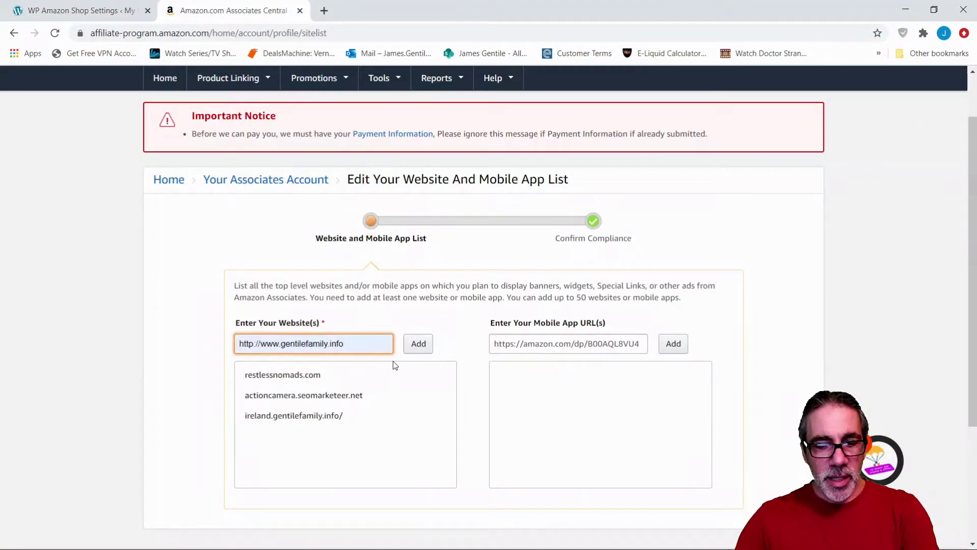
key(ctrl+a)
key(ctrl+v)
click(418, 344)
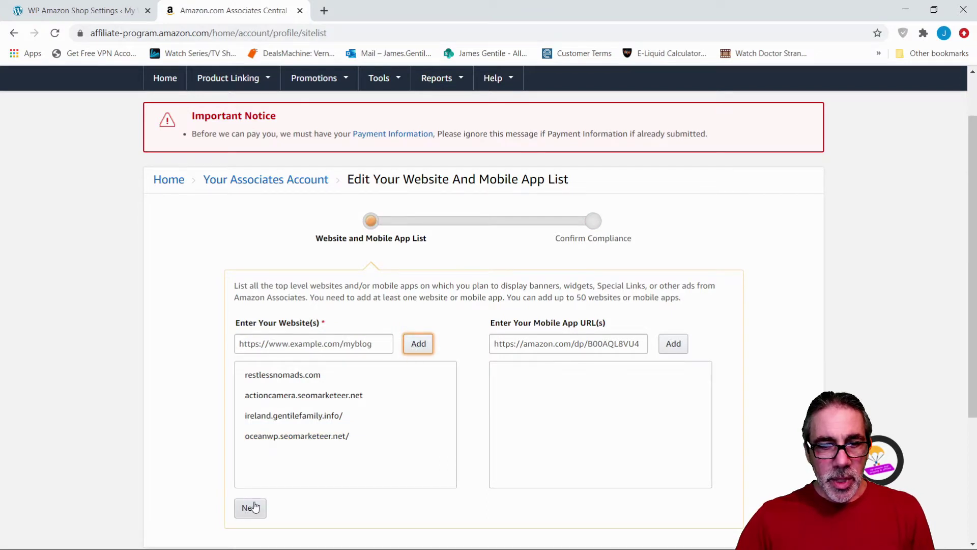
Step: Declare that none of the listed websites is directed primarily at children under 13 and confirm the updated list
click(250, 508)
click(242, 477)
click(279, 477)
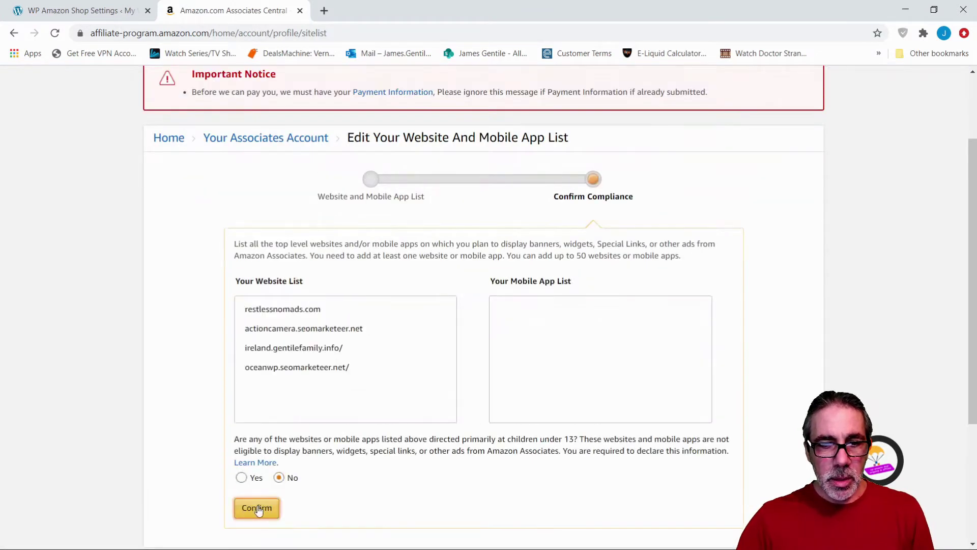
click(257, 508)
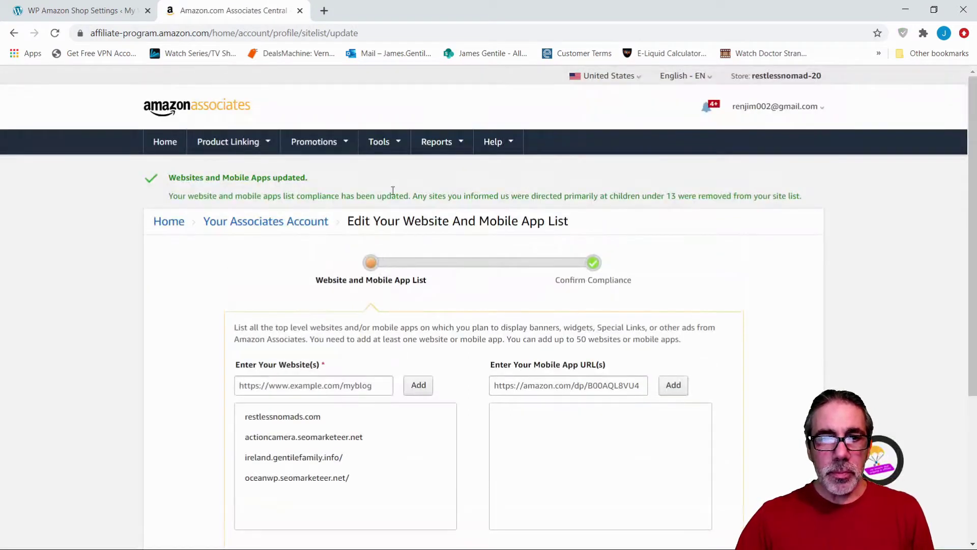
Step: Open the tracking ID management page from the Associates account settings
click(823, 111)
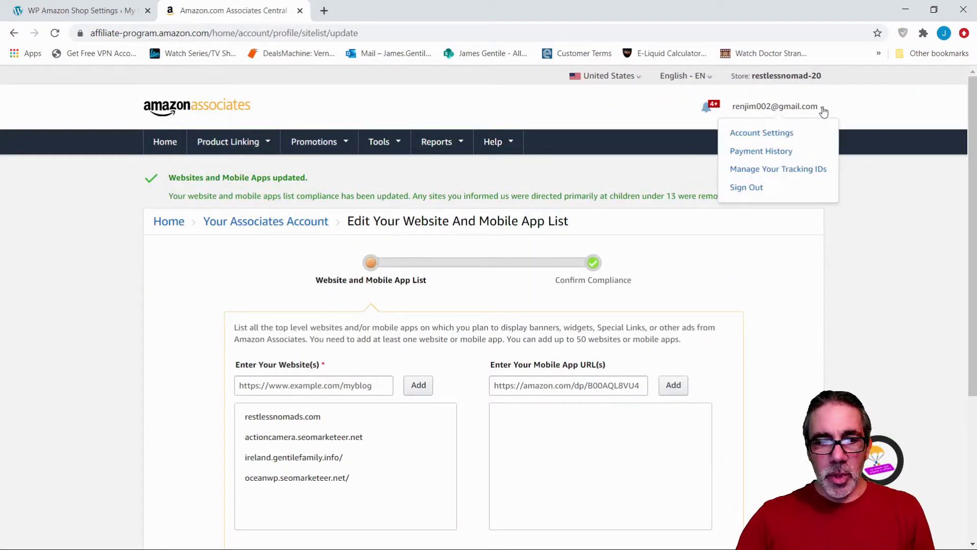
click(773, 135)
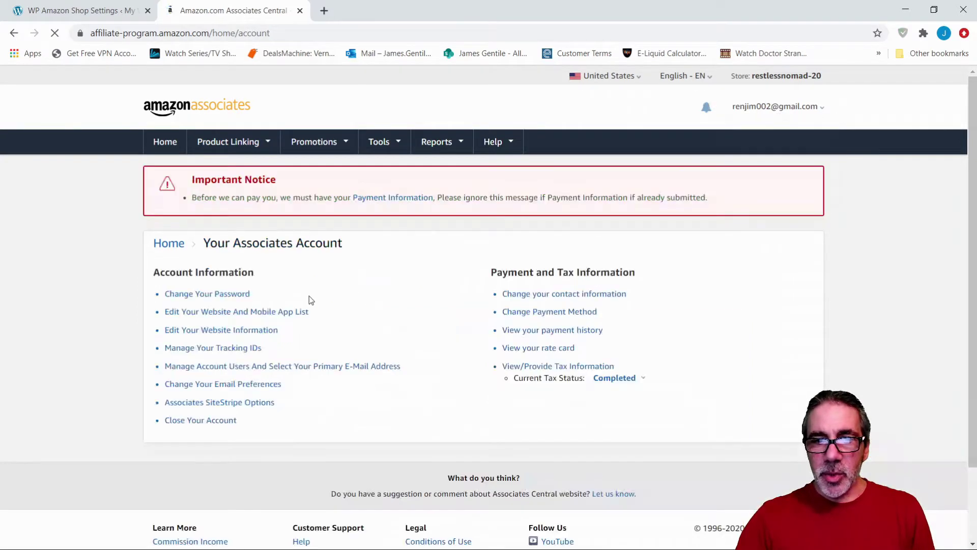
click(206, 351)
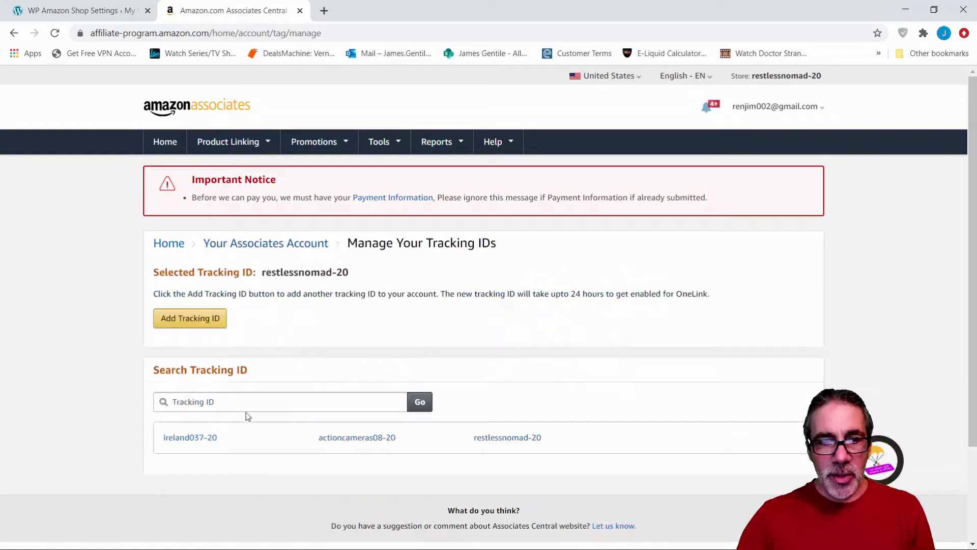
Step: Add a tracking ID named petstore and accept the suggested alternative petstore0ce-20
click(191, 318)
click(380, 298)
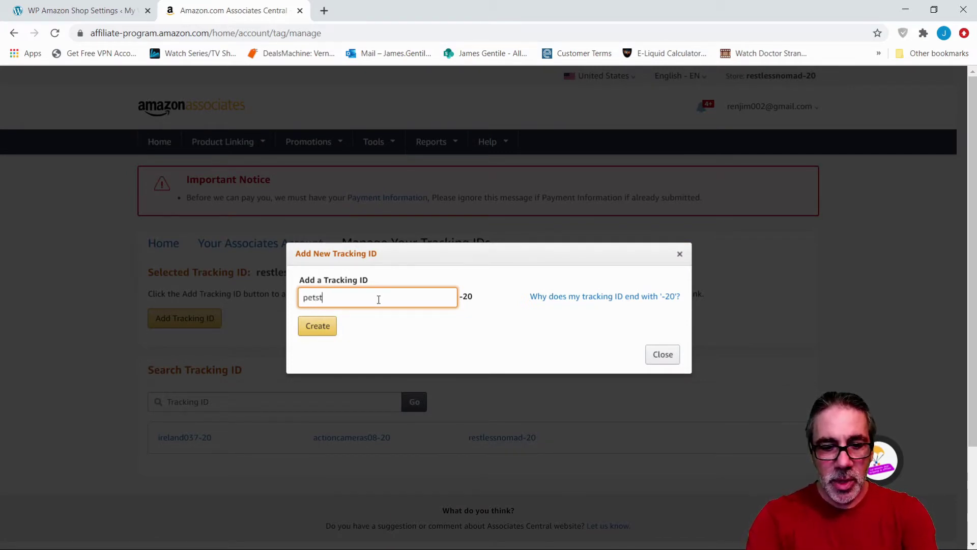
text(ore)
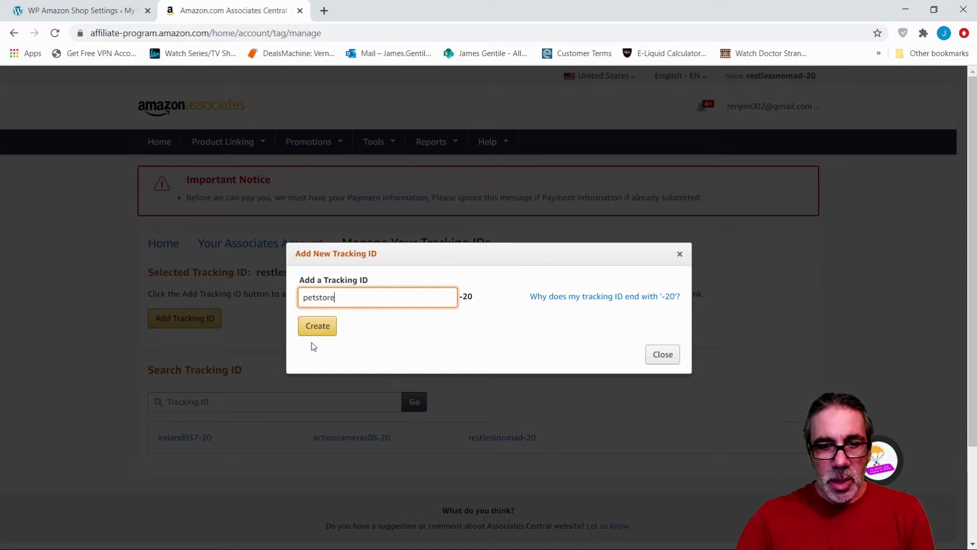
click(317, 327)
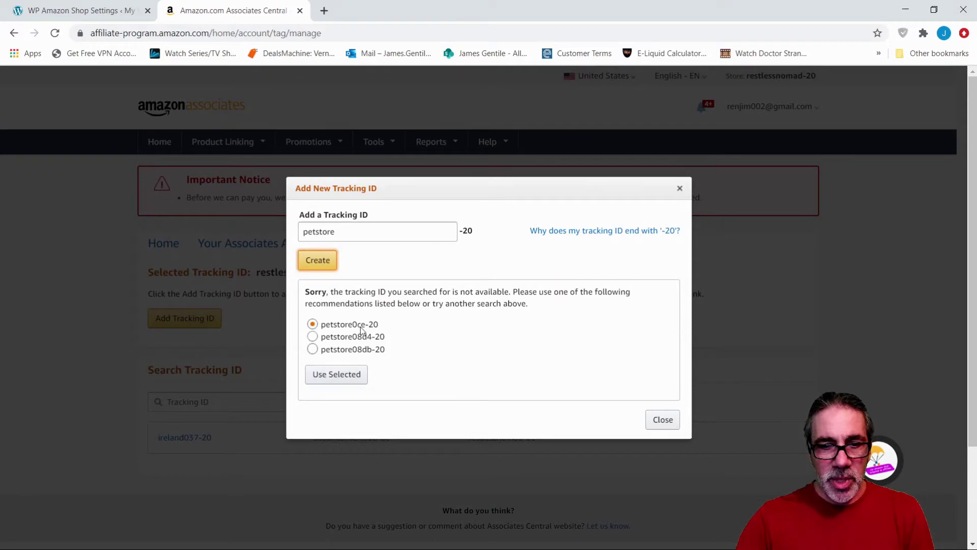
click(337, 375)
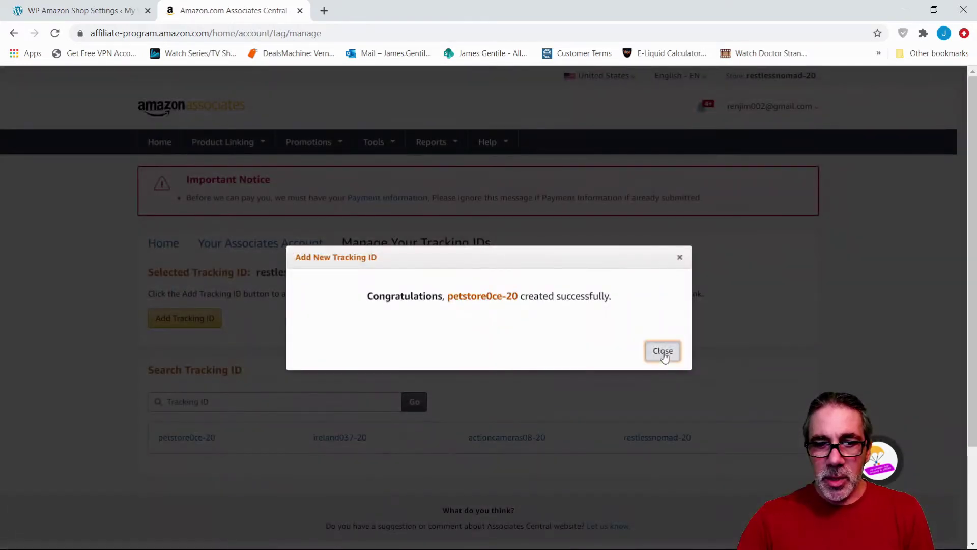
click(663, 351)
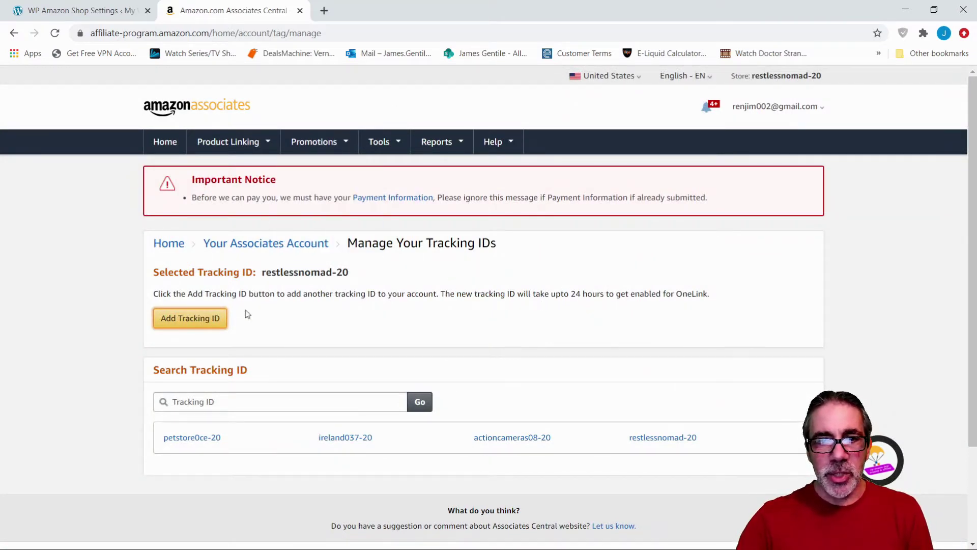
Step: Copy the petstore0ce-20 tracking ID into WP Amazon Shop's Amazon Affiliate Associate Tag, keep United States as the country, and save the settings
drag(230, 446, 172, 436)
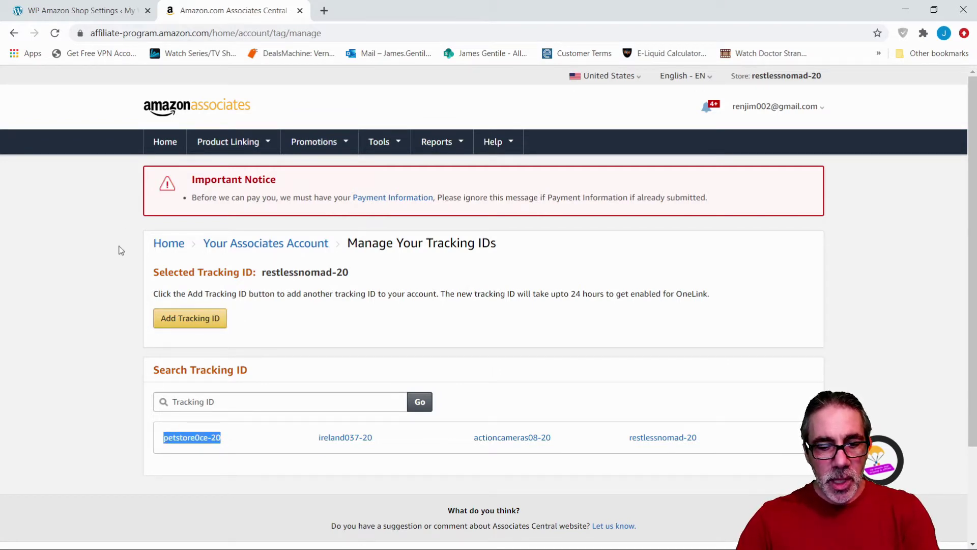
click(74, 11)
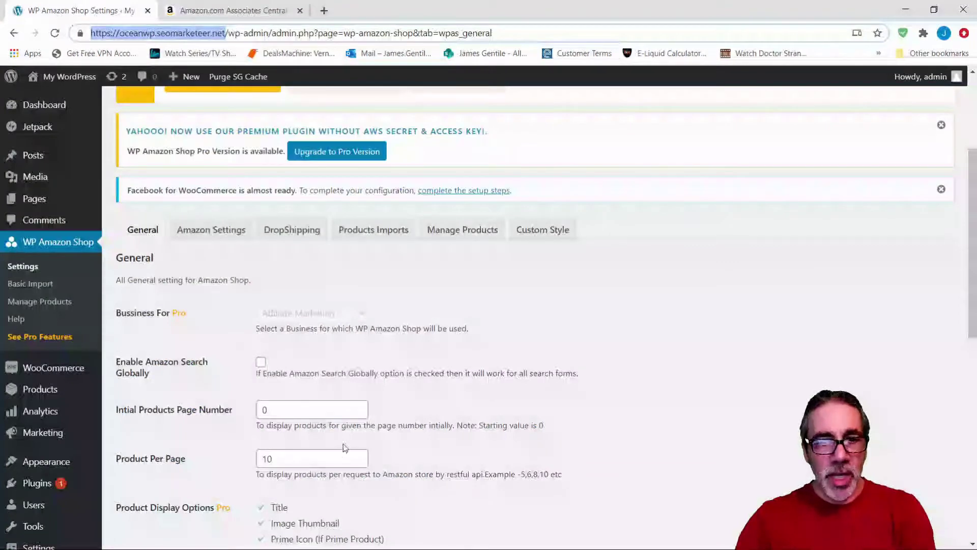
click(197, 232)
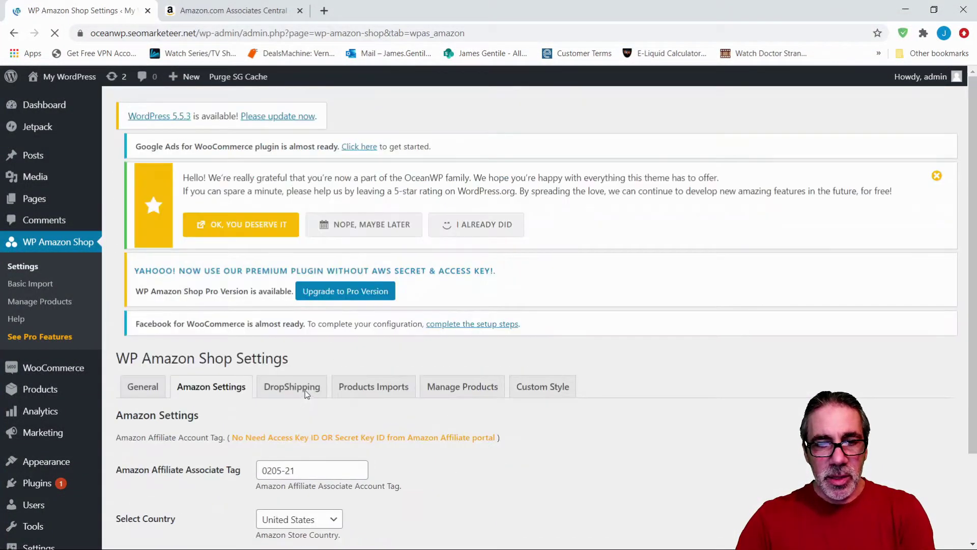
scroll(285, 406, down, 2)
drag(311, 385, 153, 382)
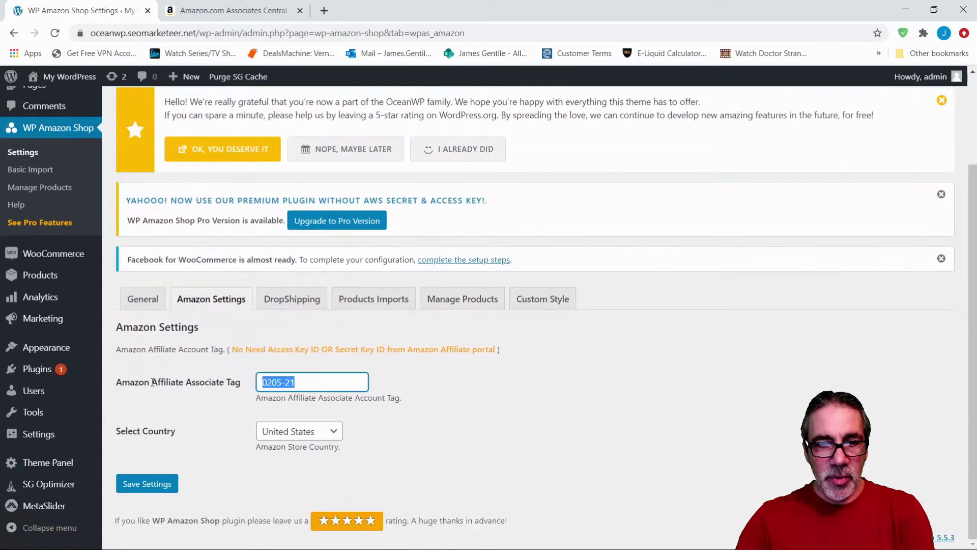
text(petstore0ce-20)
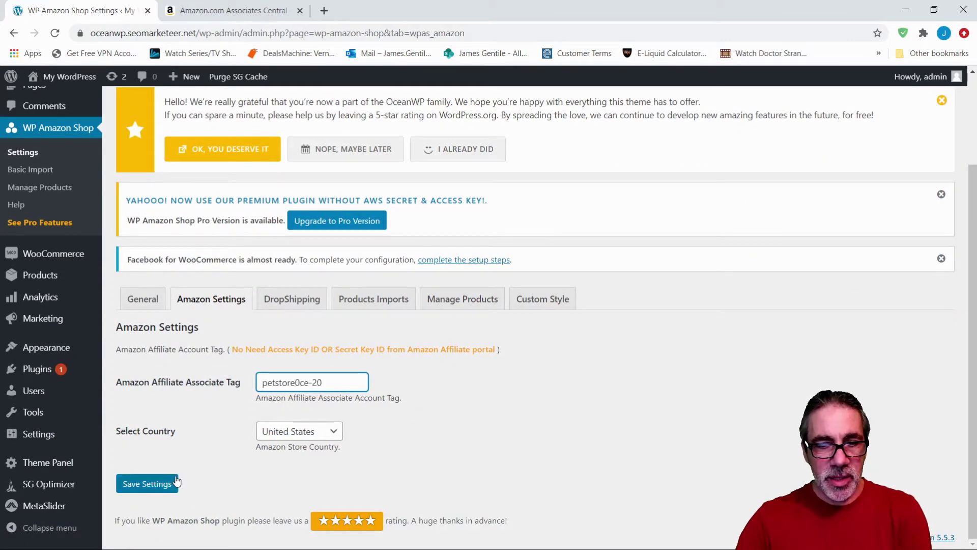
click(340, 433)
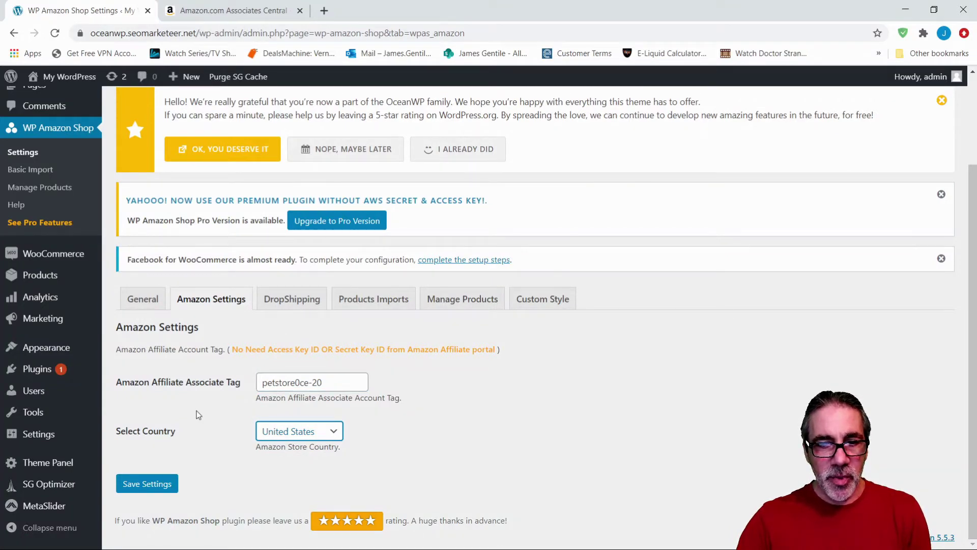
click(145, 482)
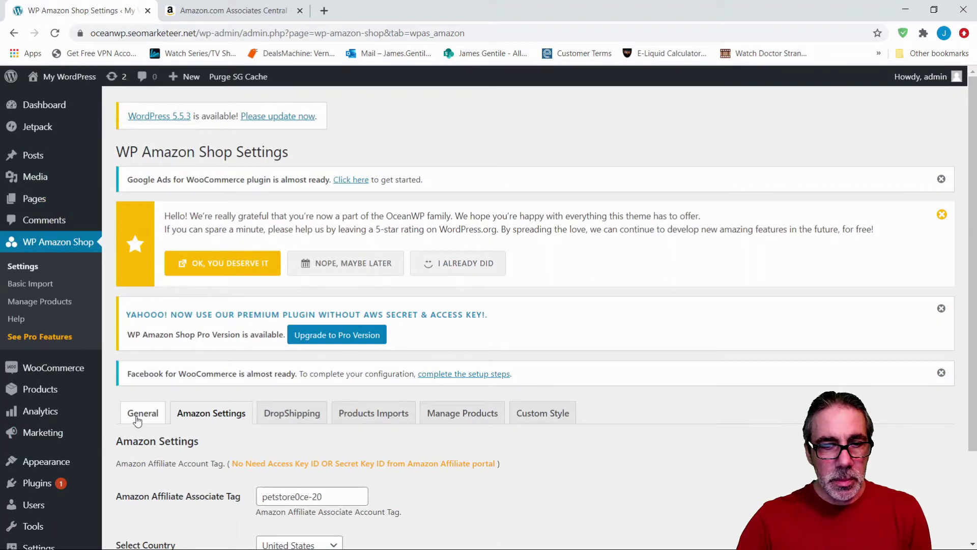
Step: Check the plugin's product import settings, then open its basic import page and search all departments for "dog bed"
click(370, 418)
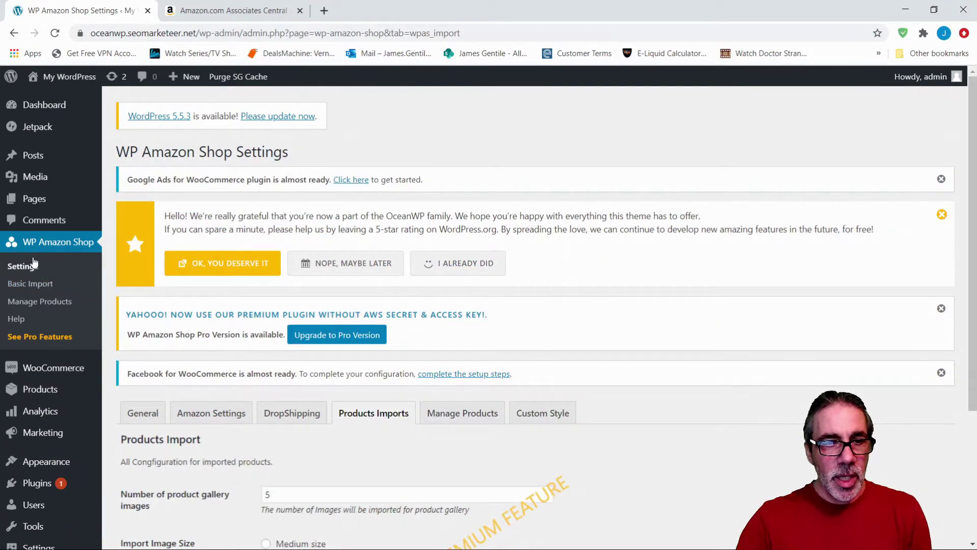
scroll(33, 262, down, 1)
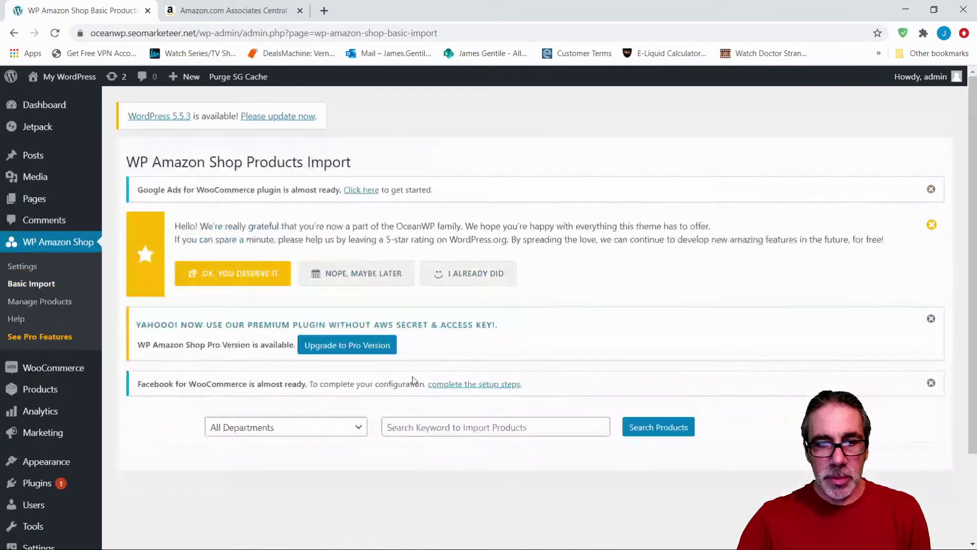
scroll(413, 380, down, 1)
click(442, 365)
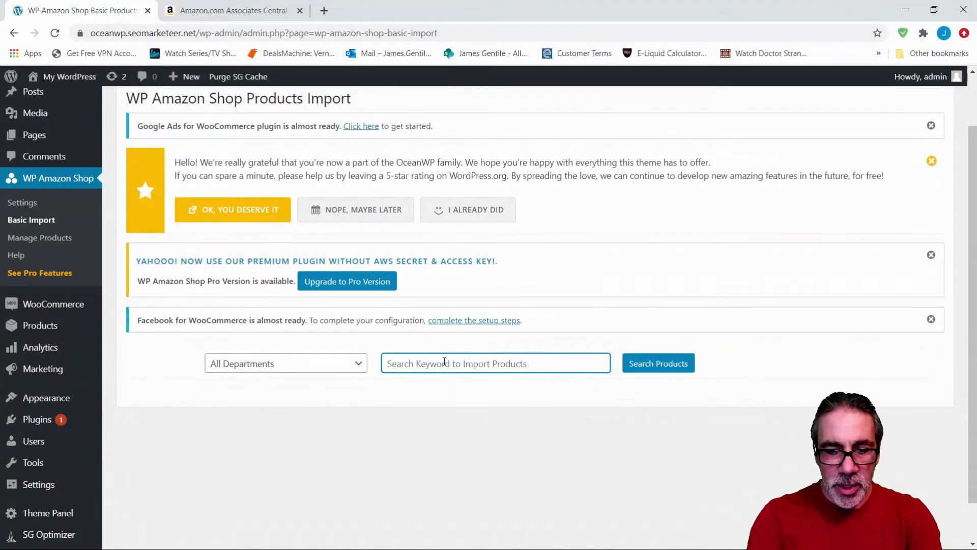
text(dog)
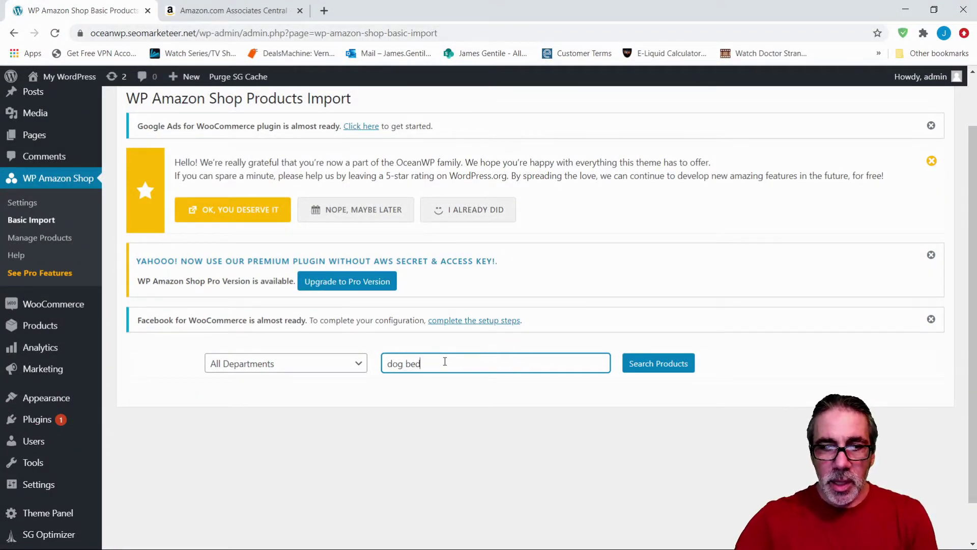
text( bed)
click(659, 355)
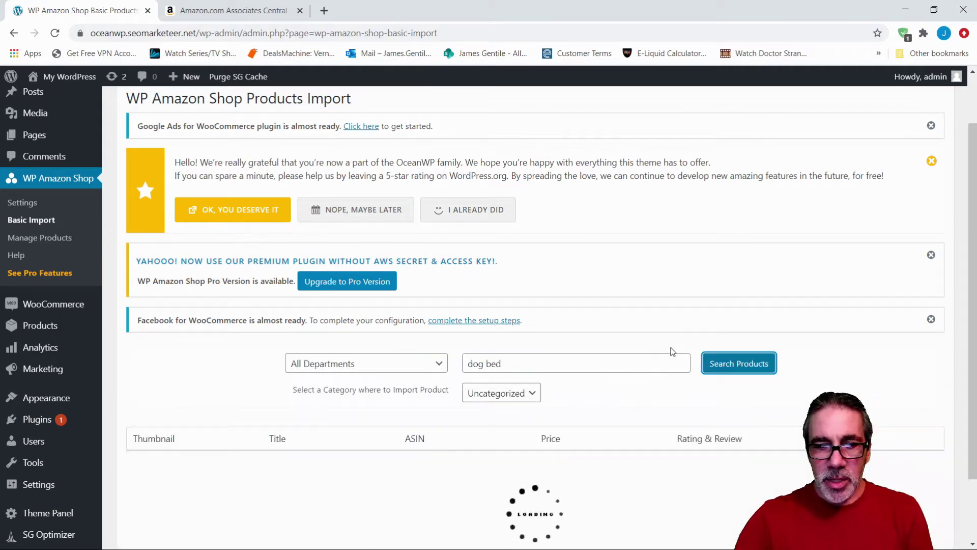
scroll(669, 353, down, 2)
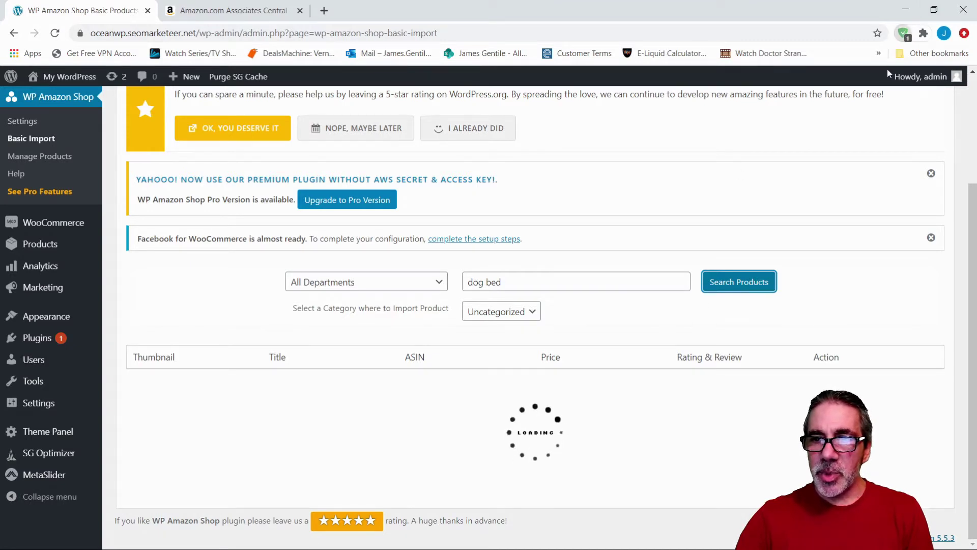
Step: Turn off the blocking browser extension for the WordPress site and repeat the "dog bed" product search
click(884, 111)
click(797, 179)
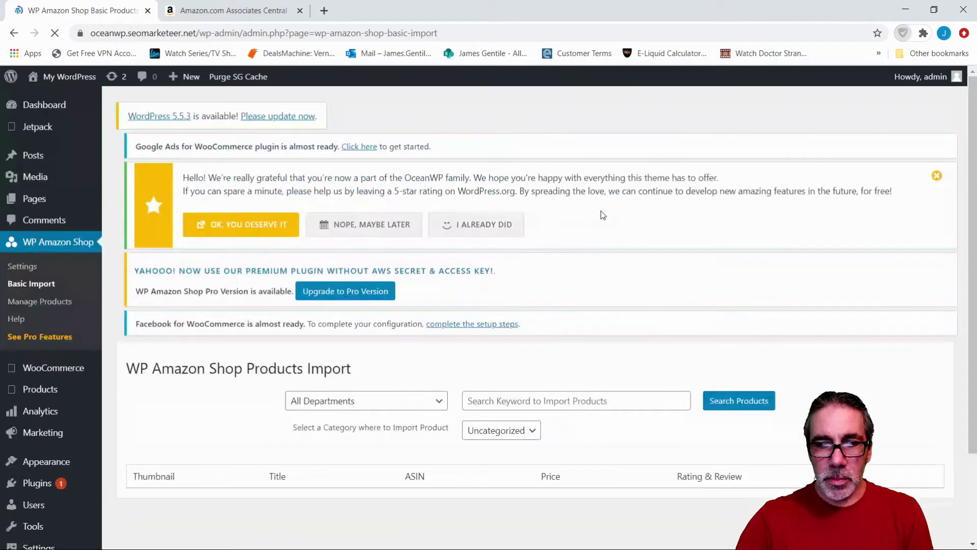
scroll(498, 330, down, 2)
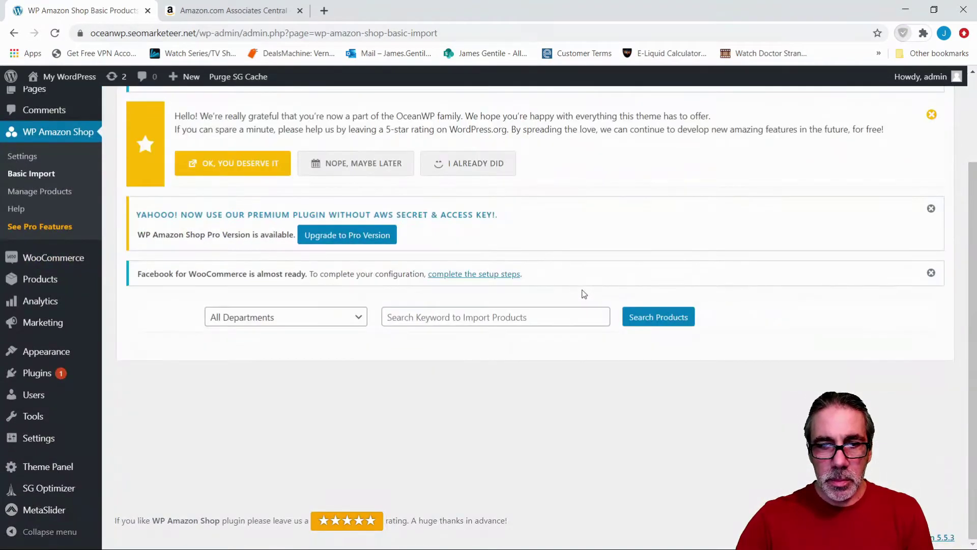
click(527, 319)
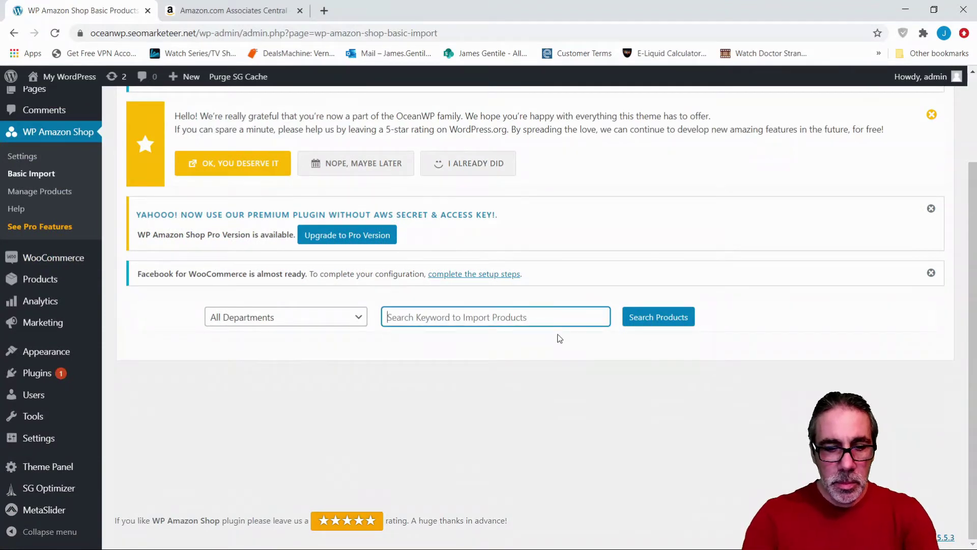
text(dog bed)
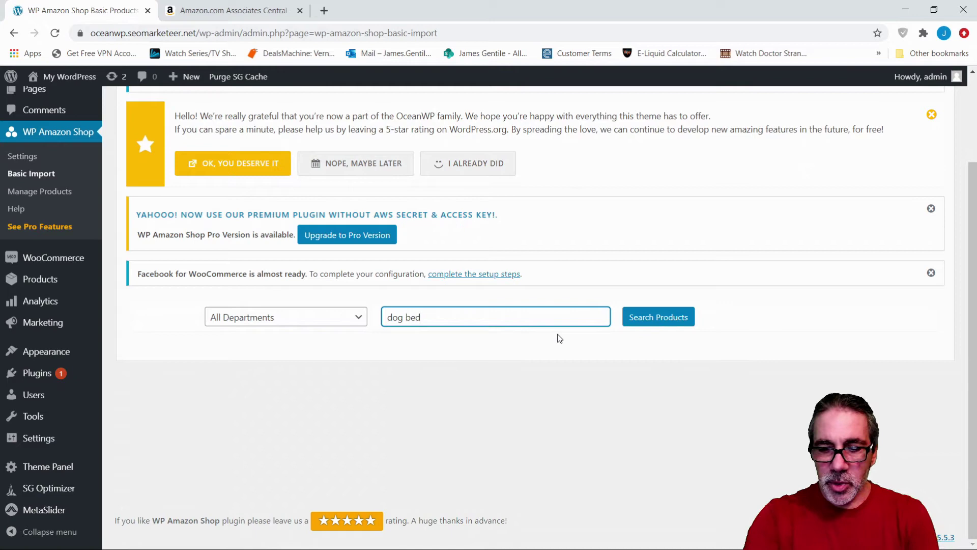
key(Return)
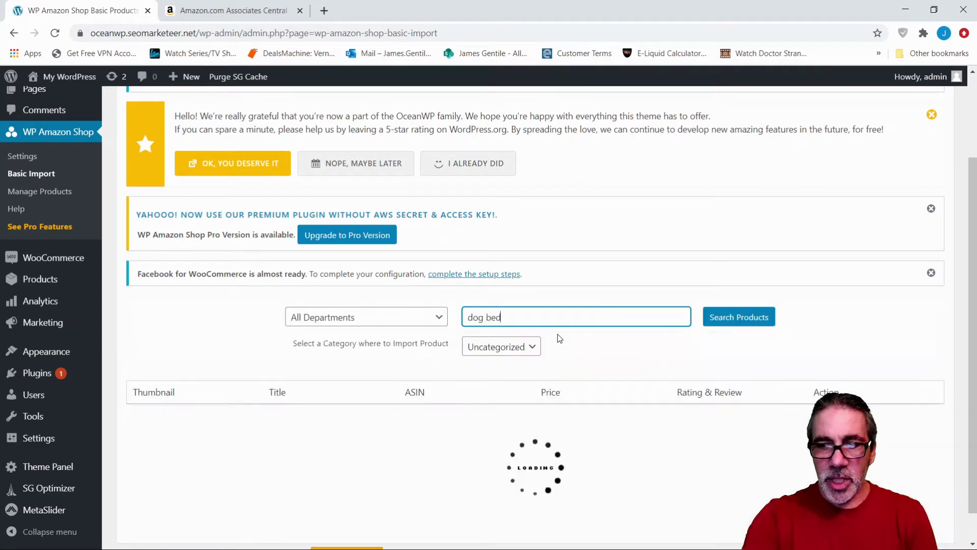
Step: Import the large gray Furhaven orthopedic dog bed (B01JAY07IQ) from the search results into WooCommerce as Uncategorized
scroll(553, 369, down, 3)
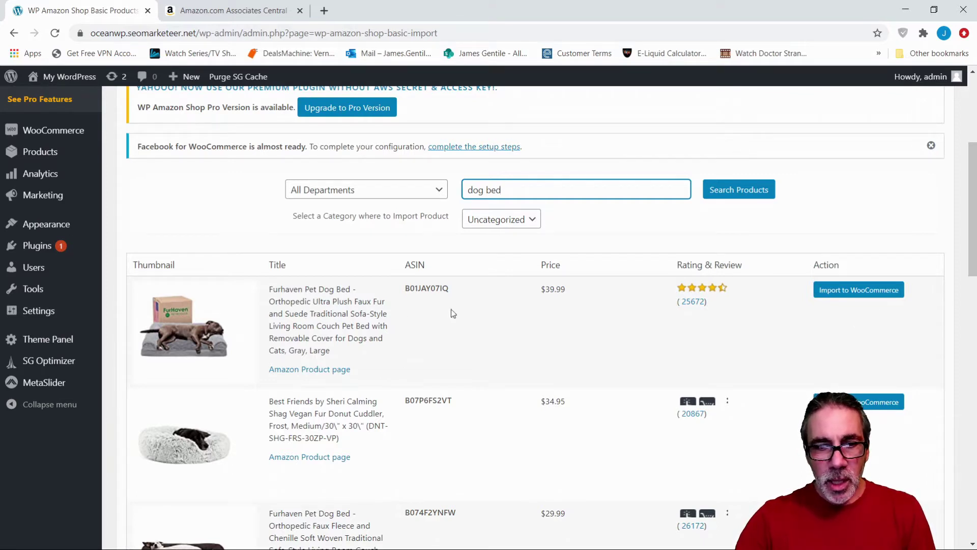
scroll(530, 337, down, 1)
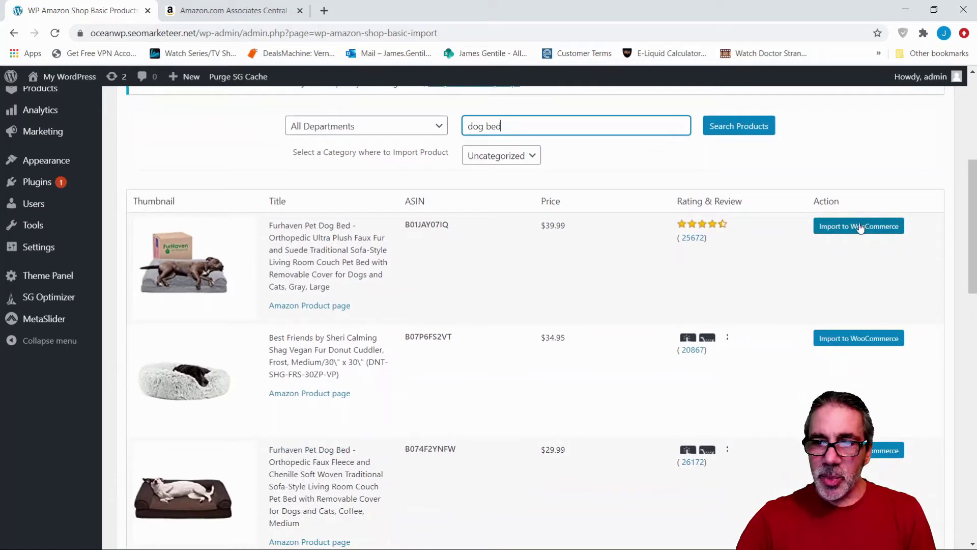
click(863, 228)
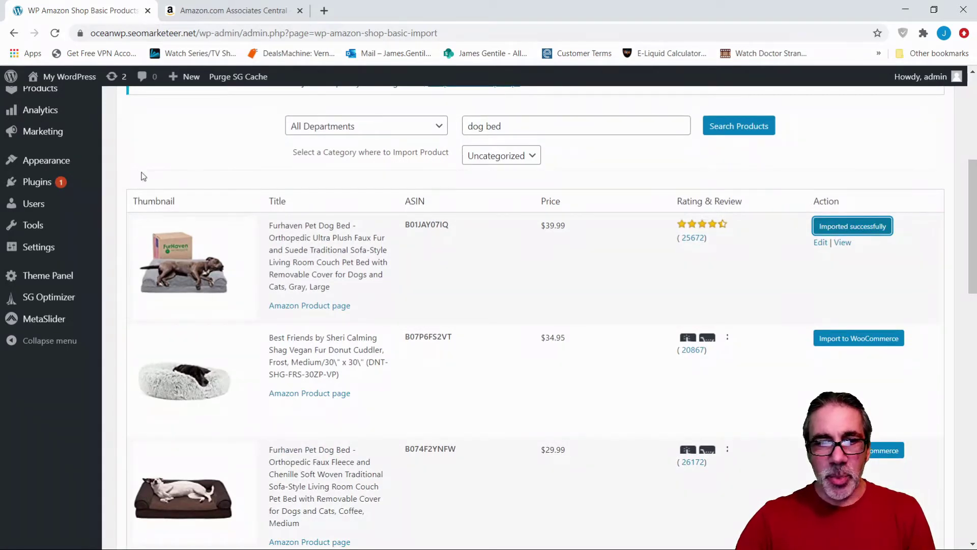
Step: Open the imported Furhaven dog bed for editing from the WooCommerce product list
scroll(31, 224, up, 5)
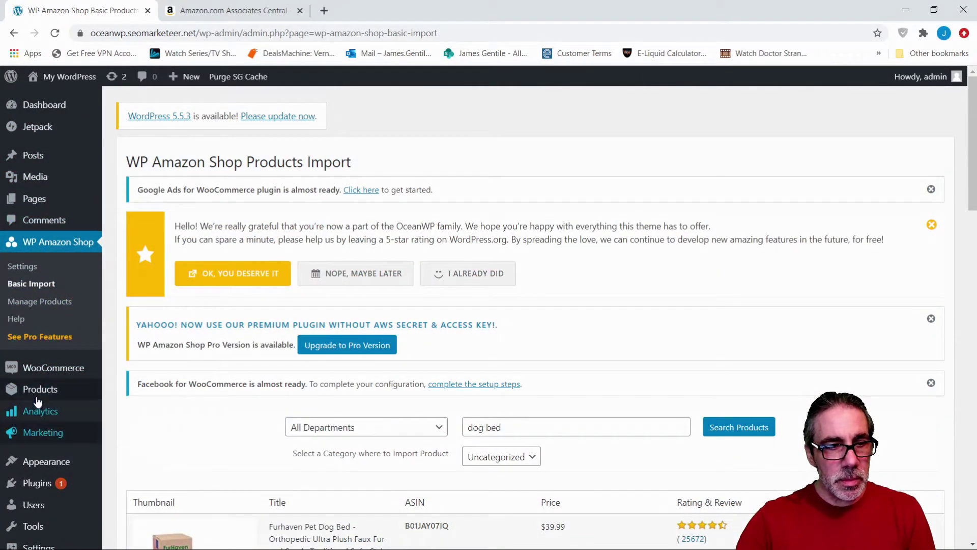
click(131, 390)
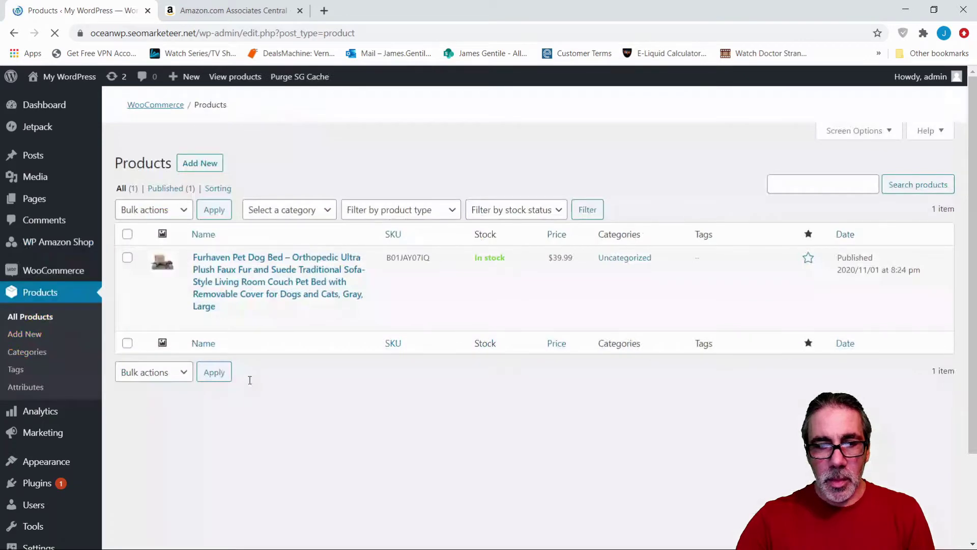
scroll(214, 305, down, 2)
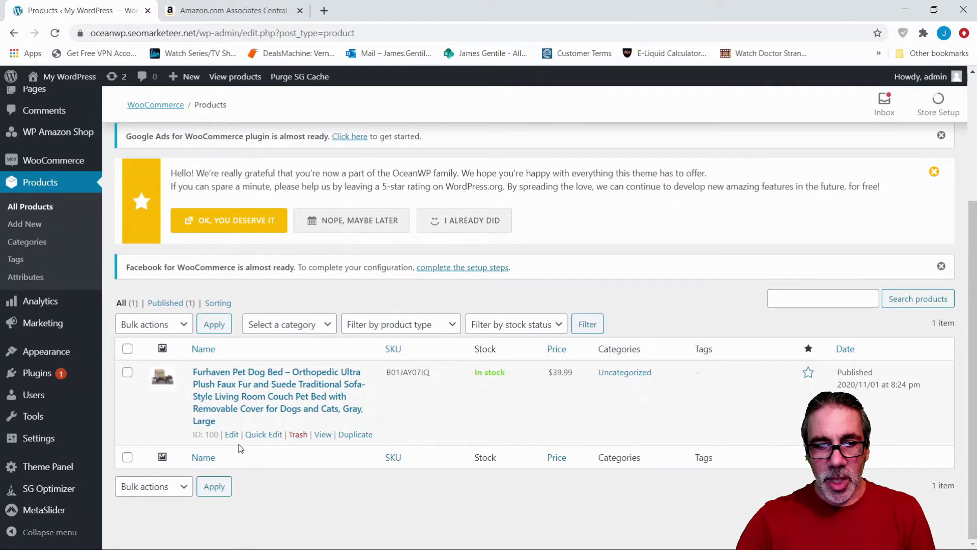
click(231, 435)
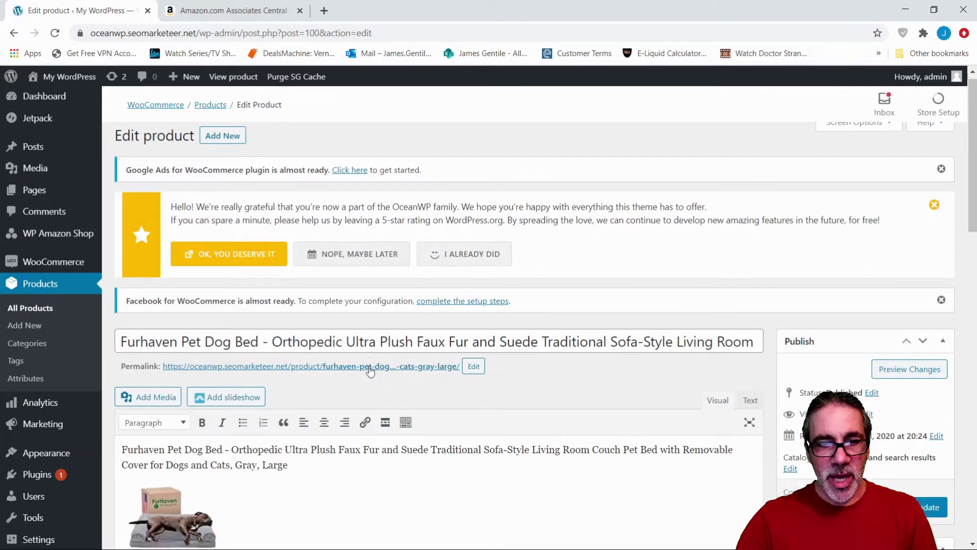
Step: Review the dog bed's description, product data, short description and image, and return to the product list
scroll(302, 209, down, 5)
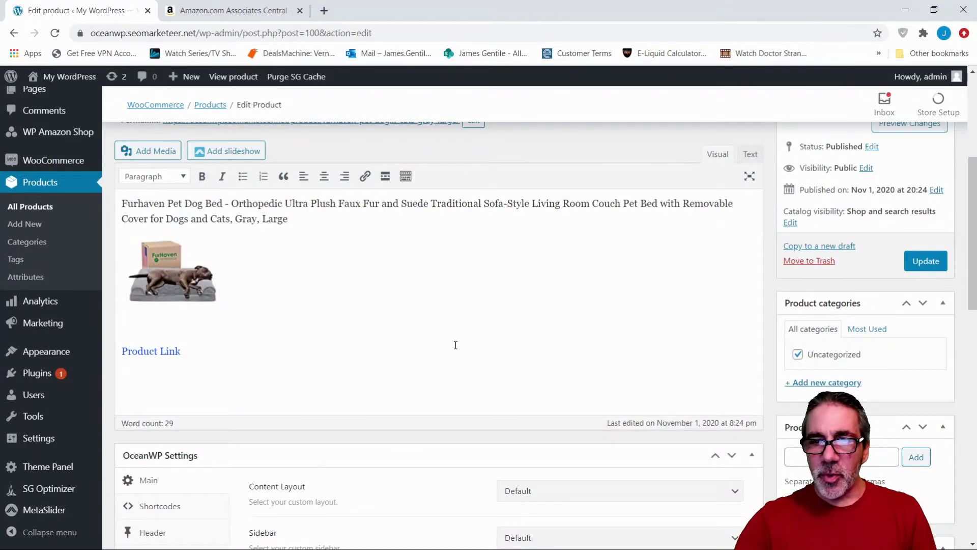
scroll(306, 355, down, 3)
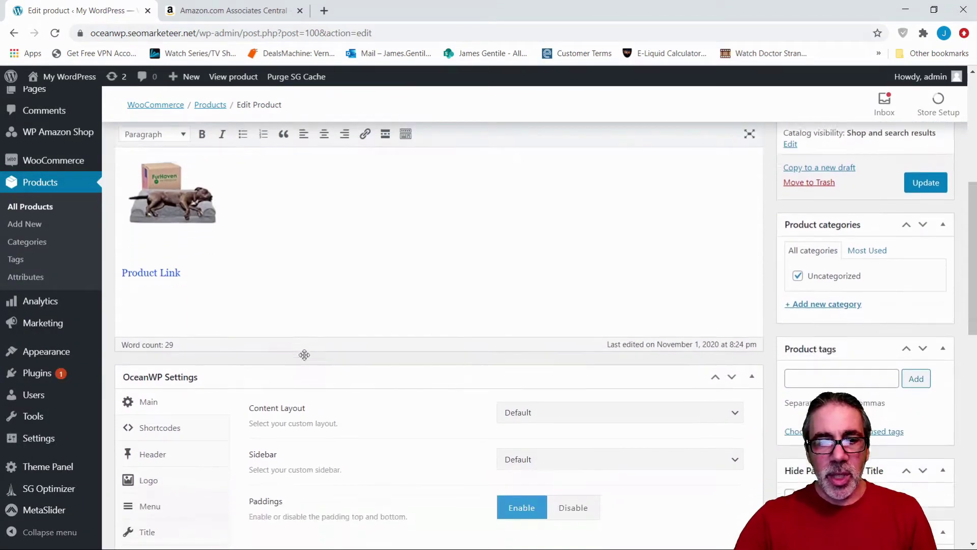
scroll(306, 353, down, 9)
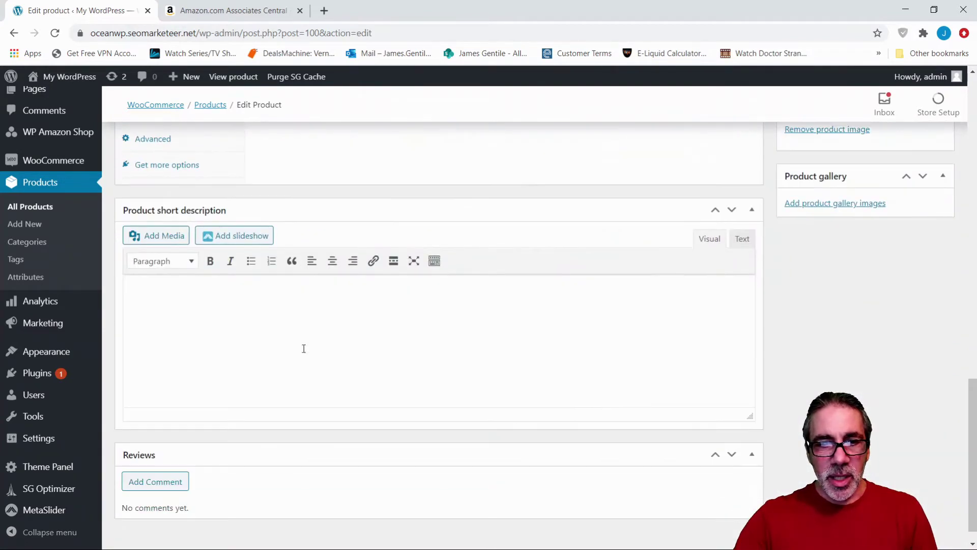
scroll(304, 348, up, 5)
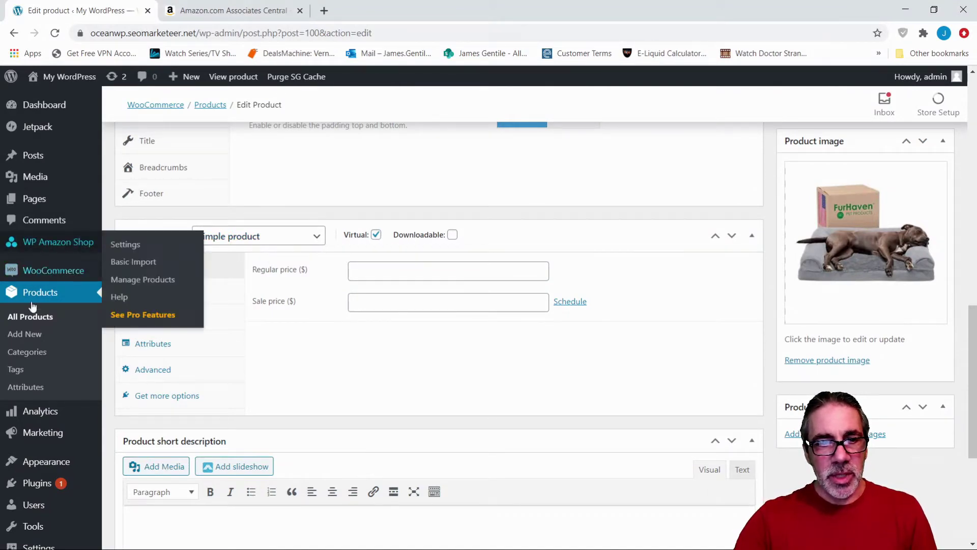
click(30, 321)
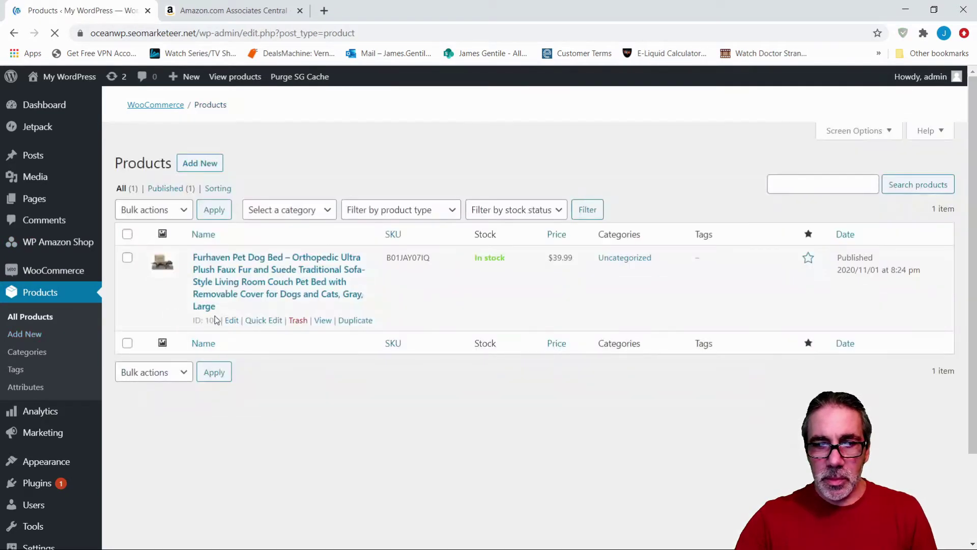
Step: Copy the dog bed's SKU and search Amazon Associates' Product Links for B01JAY07IQ across All (Amazon.com)
scroll(417, 383, down, 3)
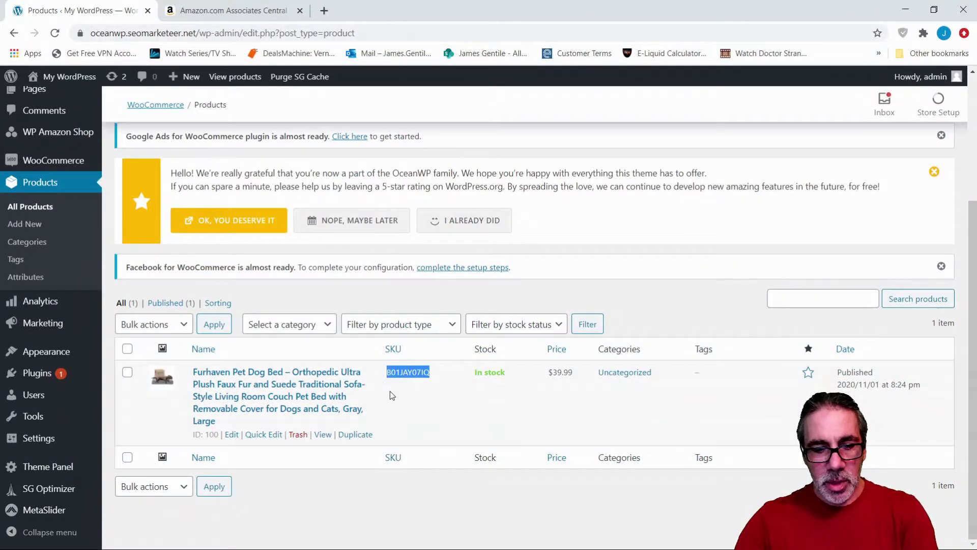
click(232, 19)
mouse_move(224, 145)
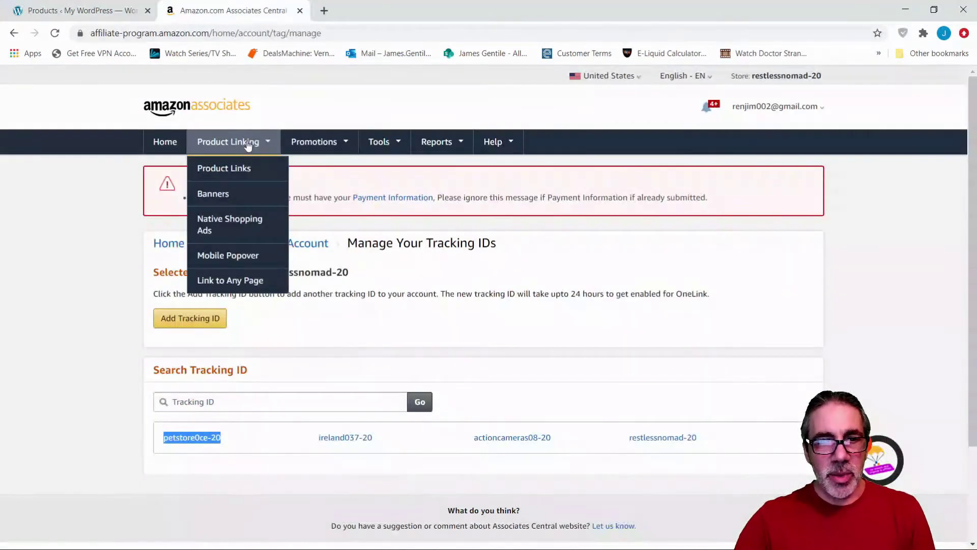
click(213, 170)
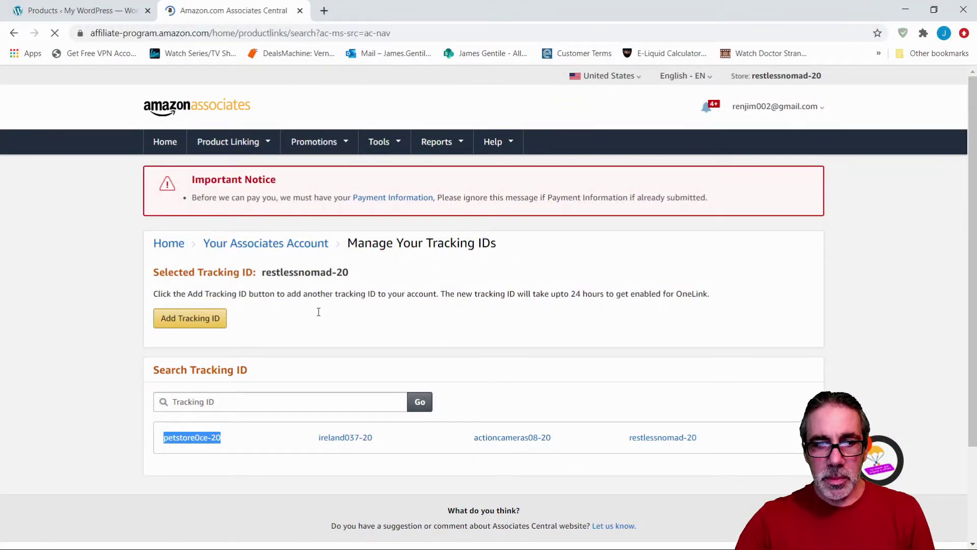
scroll(408, 356, down, 3)
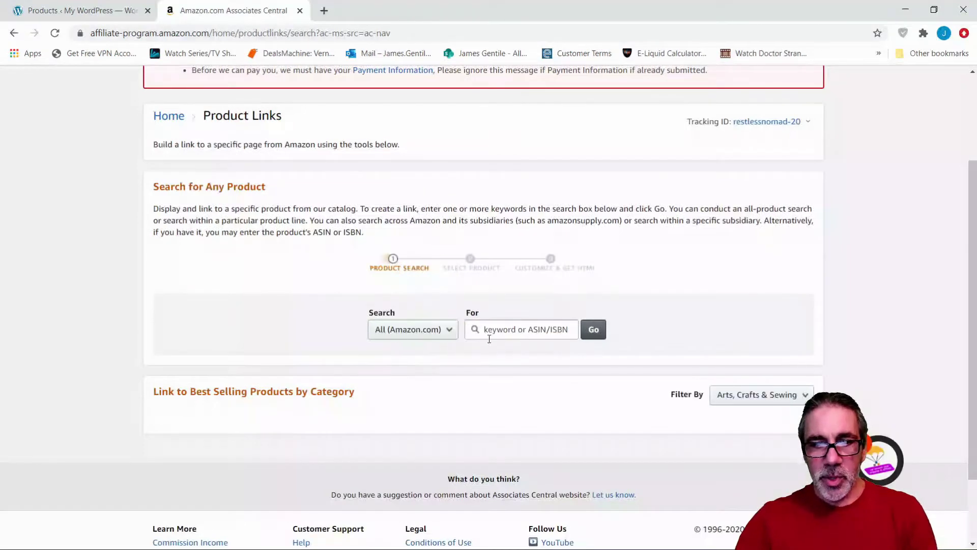
click(515, 334)
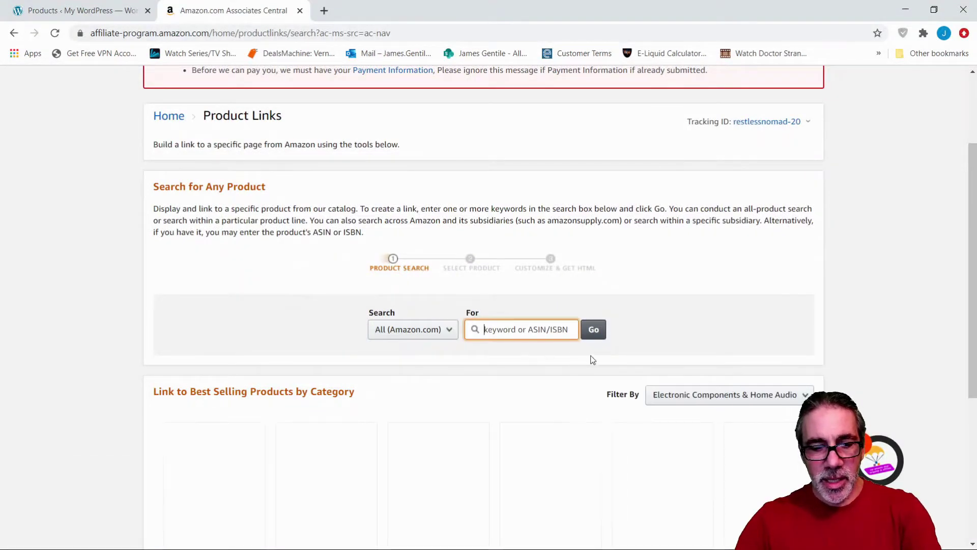
text(B01JAY07IQ)
click(594, 330)
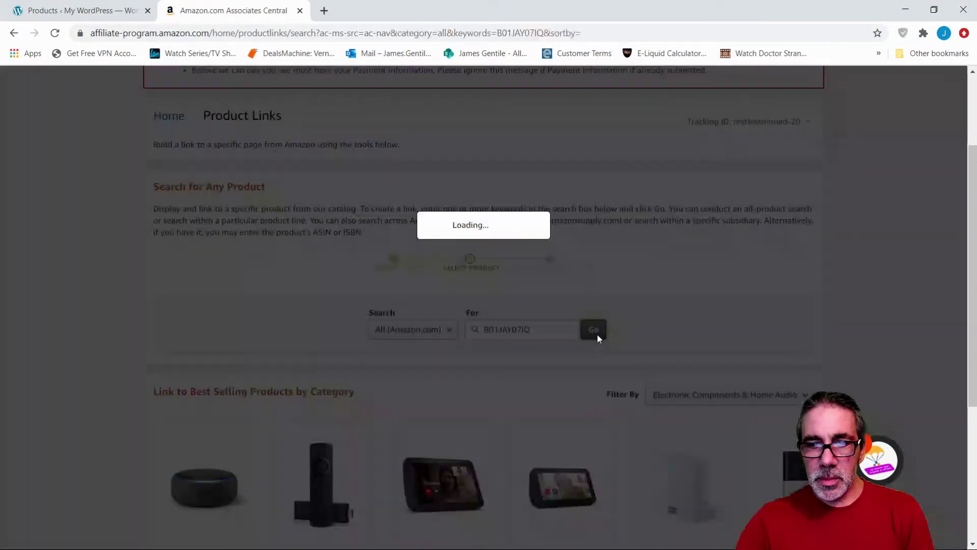
Step: Generate the affiliate text link for the Furhaven dog bed search result and copy its full URL
scroll(595, 336, down, 3)
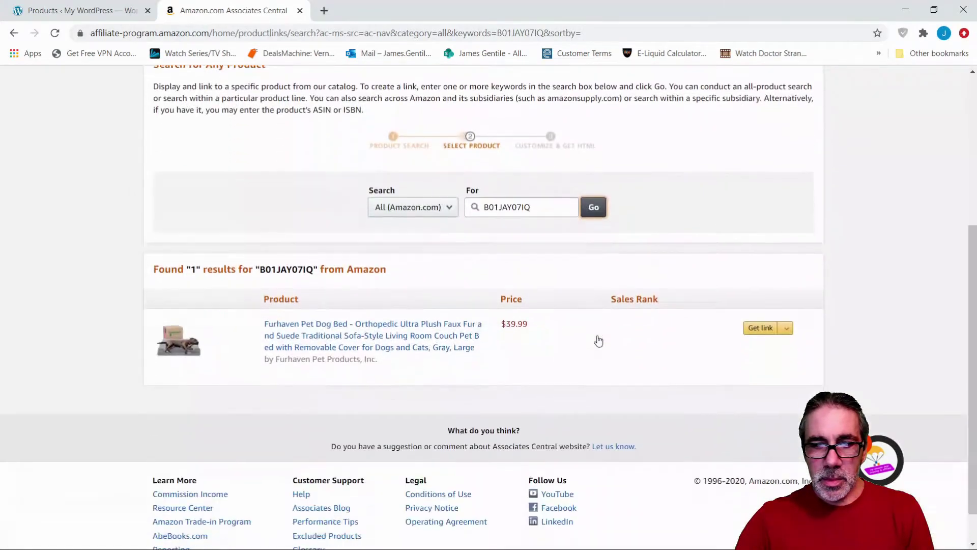
click(788, 324)
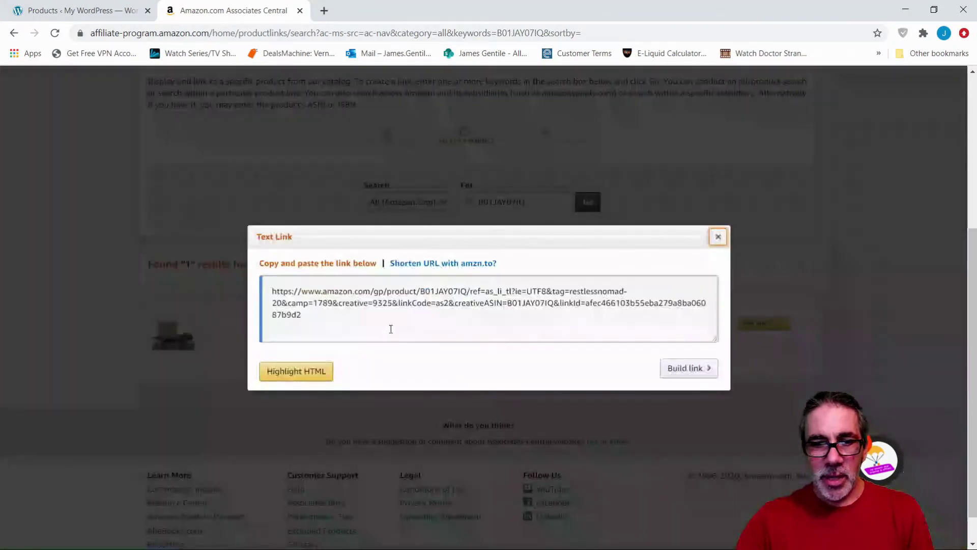
click(301, 379)
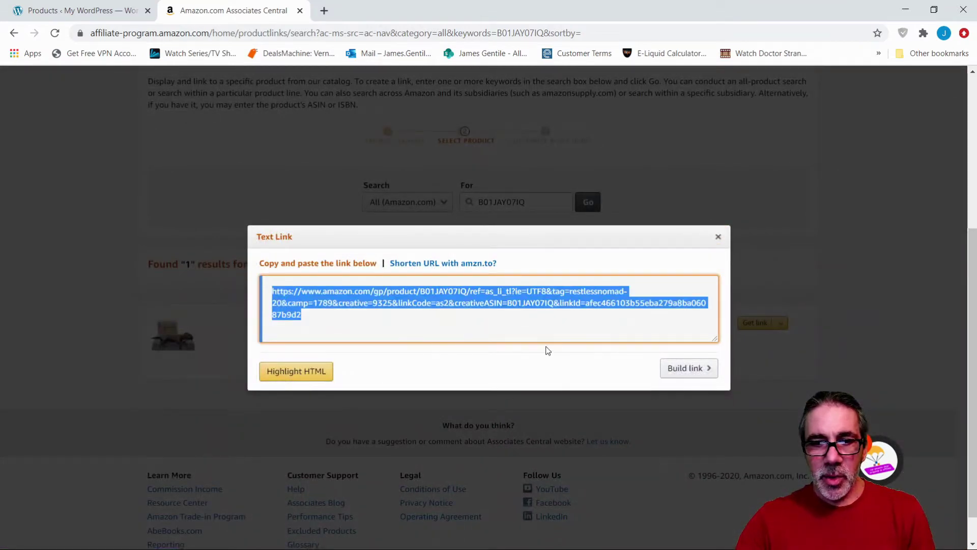
Step: Open the Furhaven dog bed for editing in WooCommerce and change its product type to External/Affiliate product
click(53, 8)
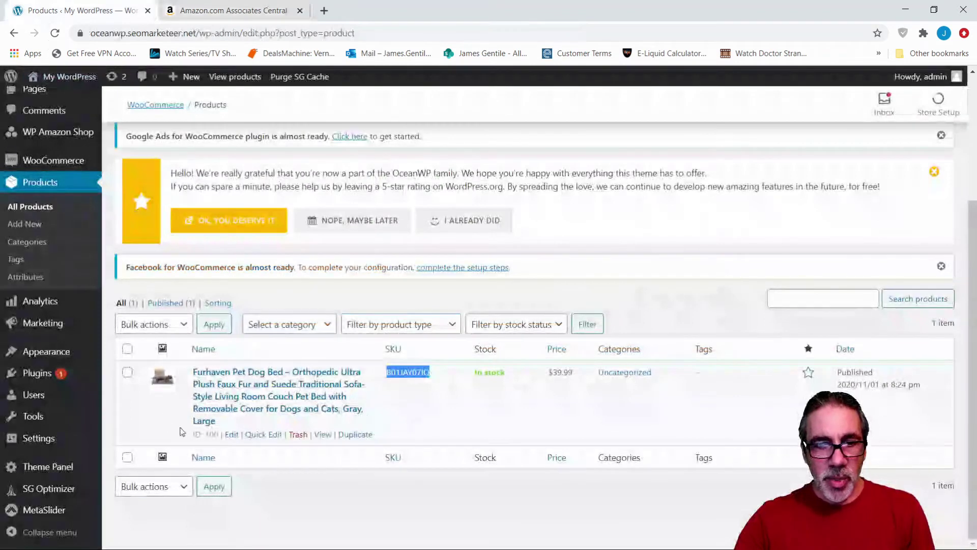
click(232, 434)
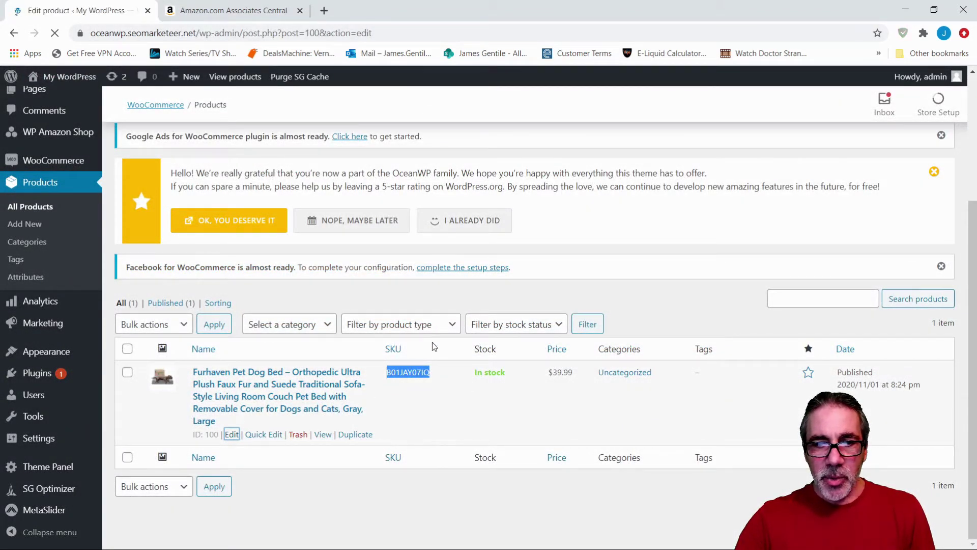
scroll(432, 342, down, 2)
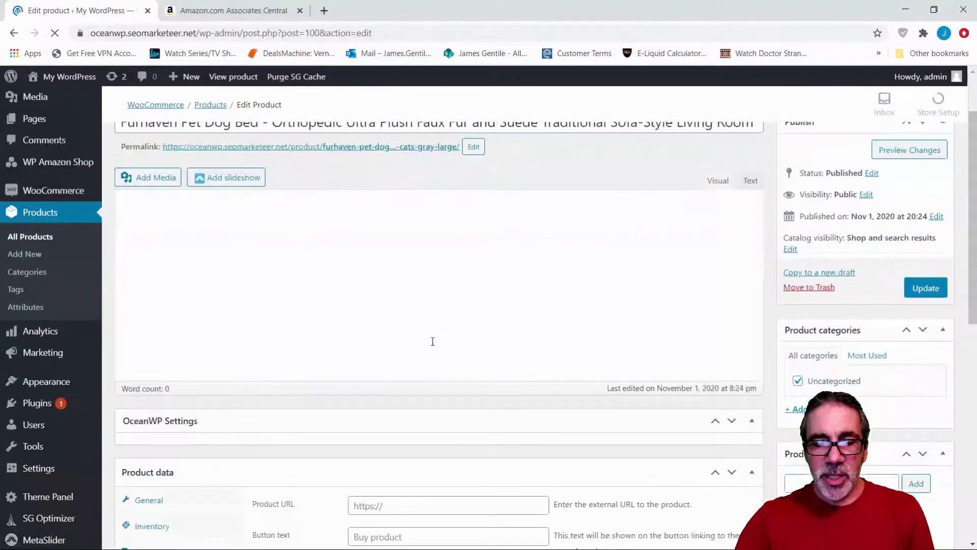
scroll(432, 342, down, 3)
scroll(429, 338, down, 5)
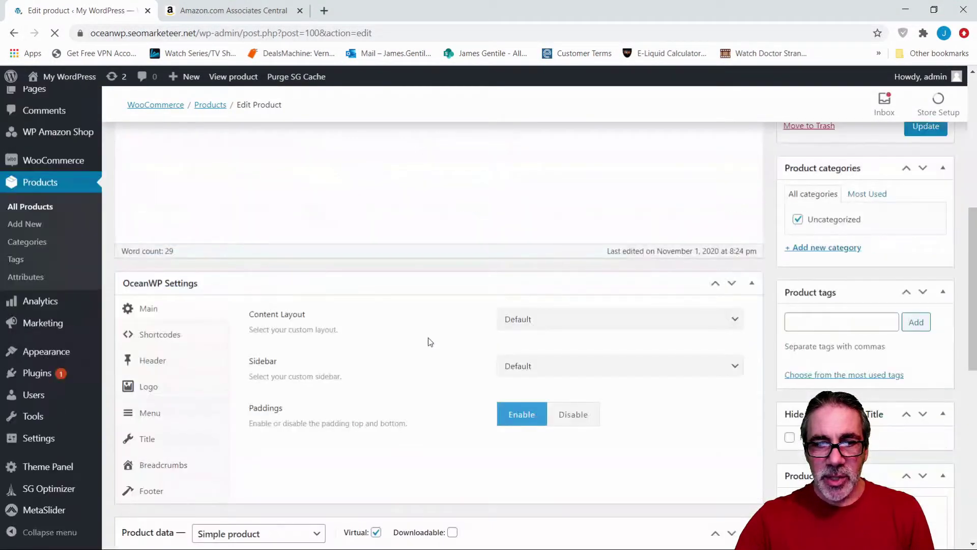
scroll(428, 341, down, 6)
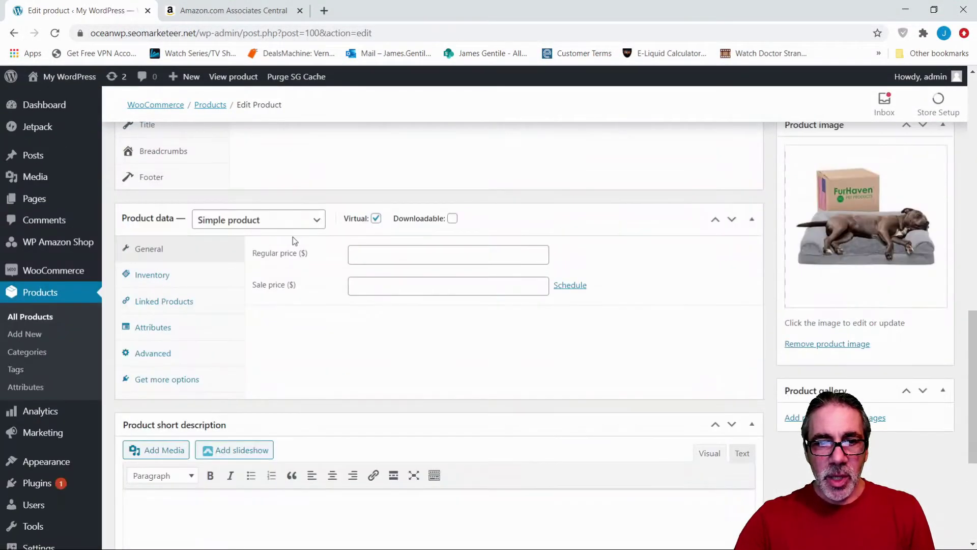
click(305, 225)
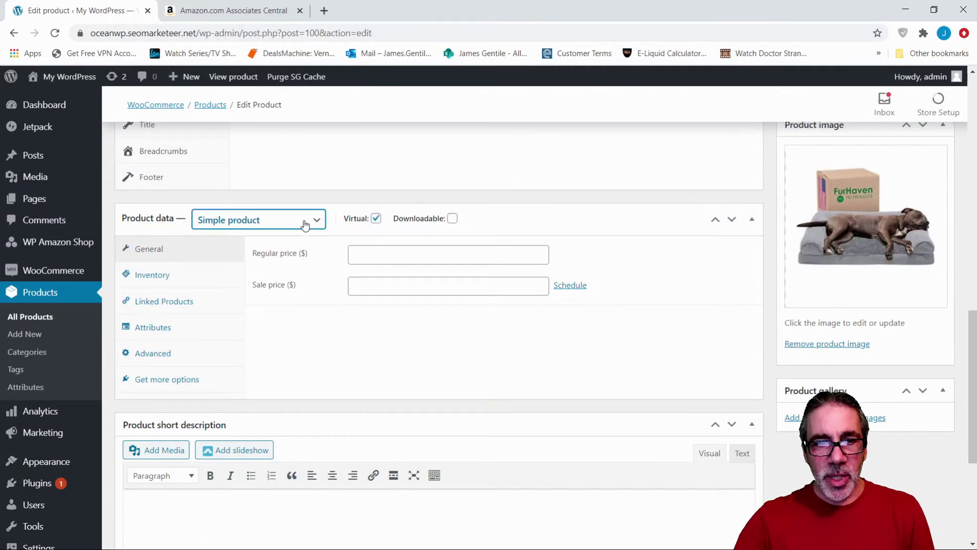
click(255, 272)
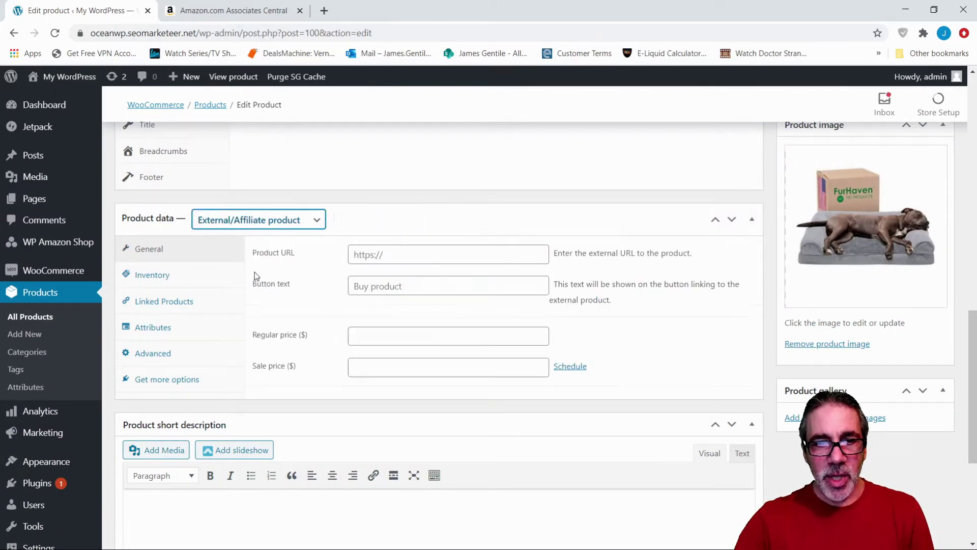
Step: Paste the copied Amazon affiliate link as the external product's Product URL, leaving the button text empty
click(393, 250)
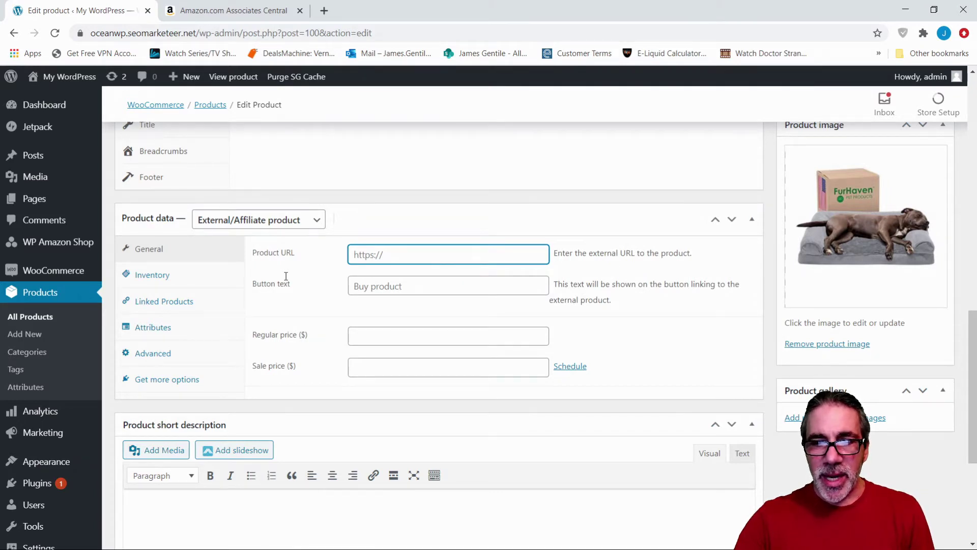
key(ctrl+v)
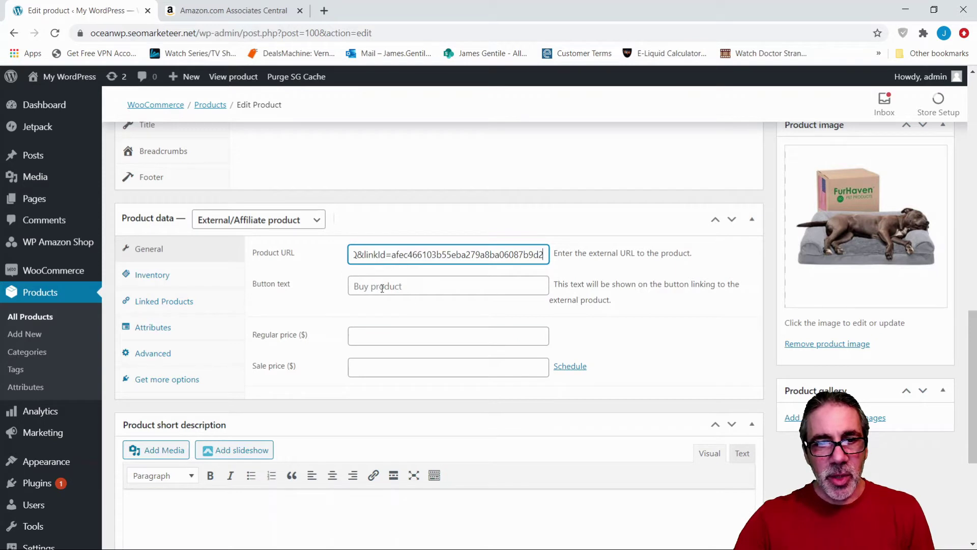
click(431, 284)
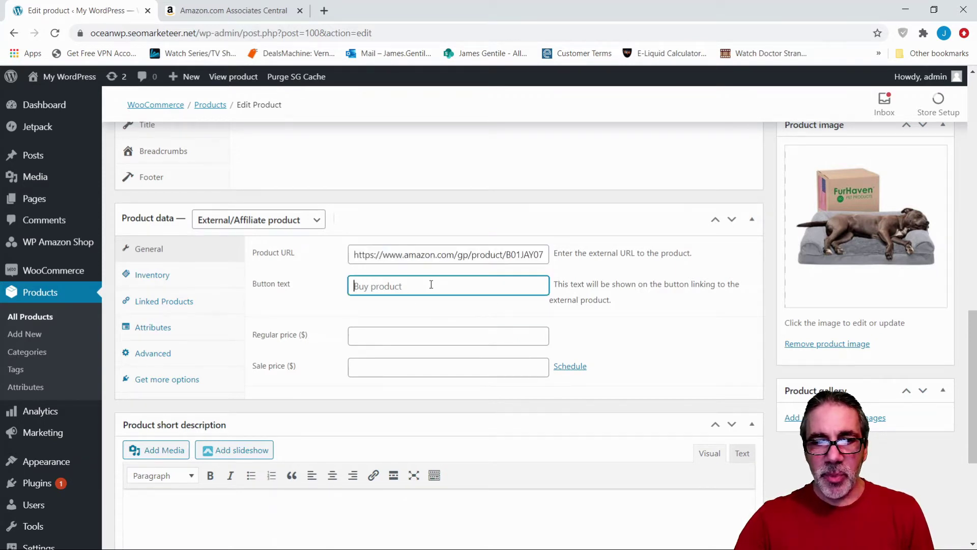
click(398, 308)
Step: Open the dog bed's Amazon product page from Associates Central and copy its feature bullets, from PET FRIENDLY DESIGN through NOT SUITABLE
scroll(279, 343, up, 15)
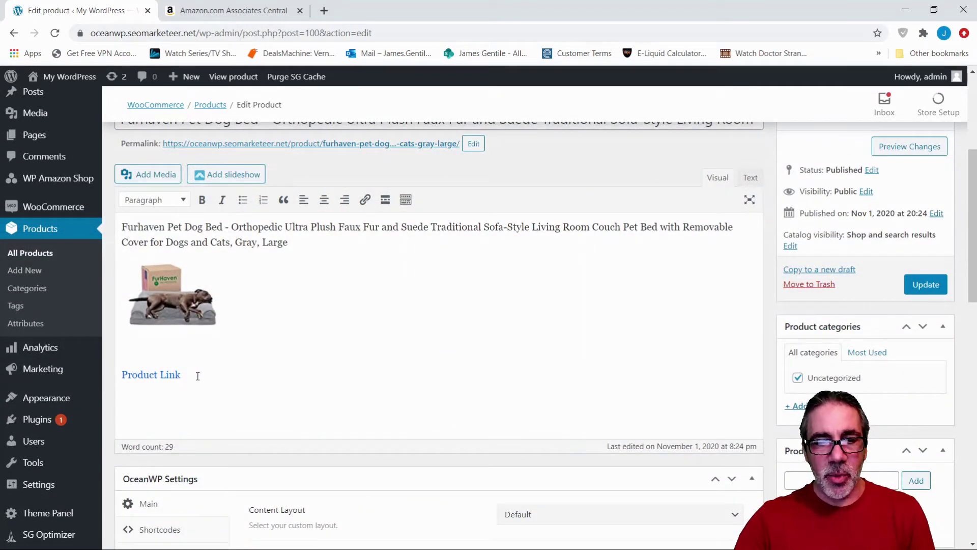
scroll(211, 364, down, 8)
scroll(213, 360, up, 6)
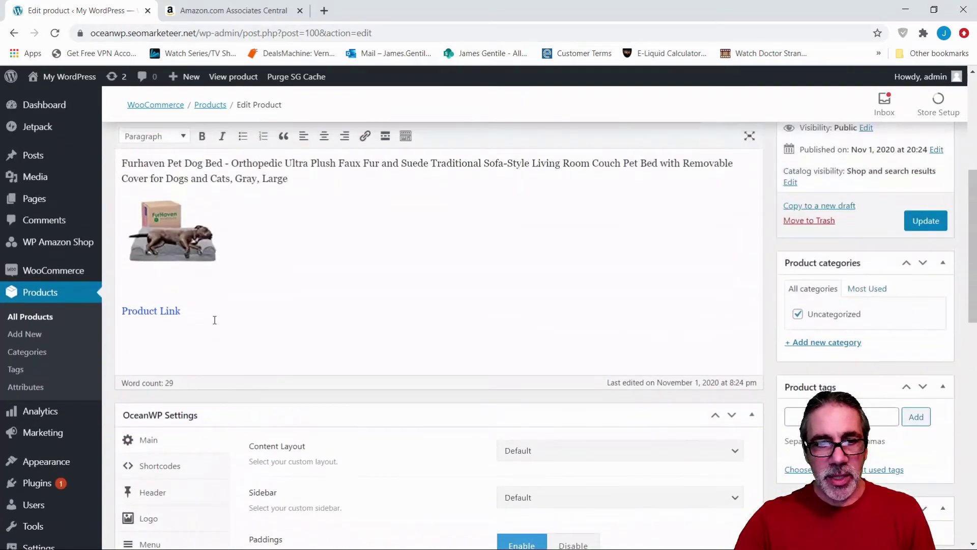
click(234, 11)
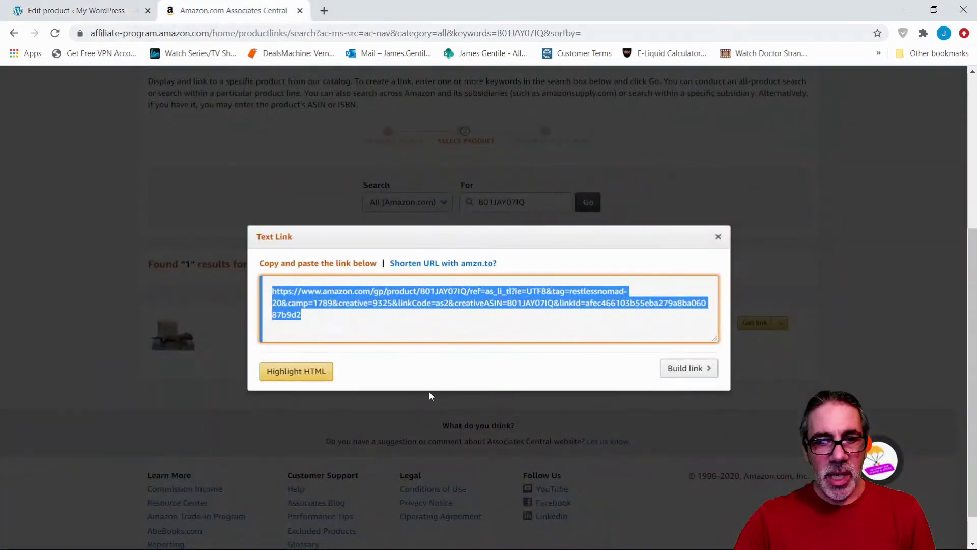
click(718, 236)
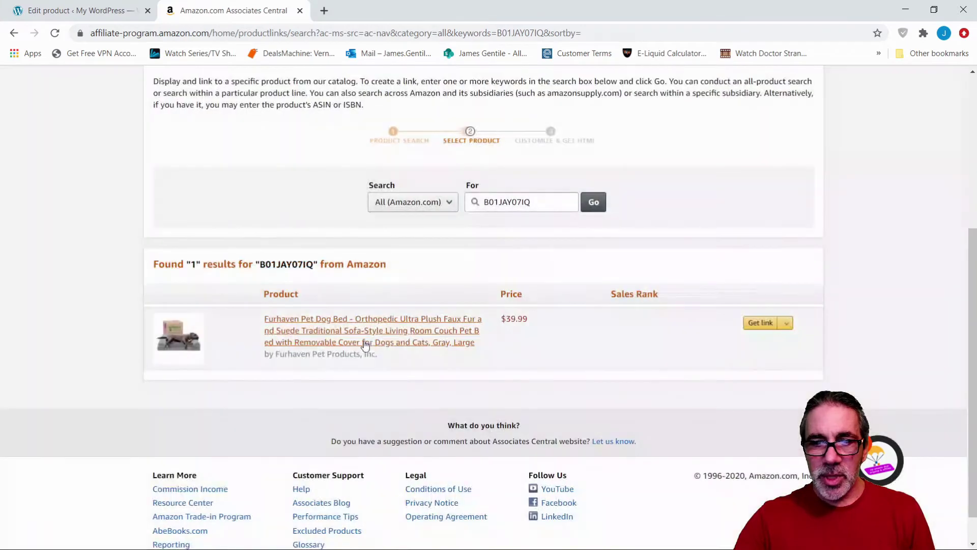
click(386, 333)
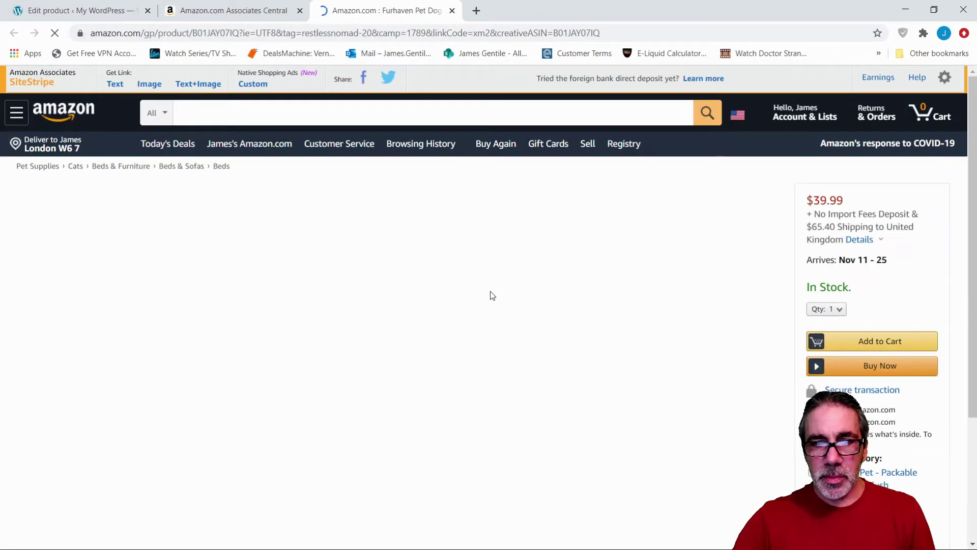
scroll(489, 295, down, 7)
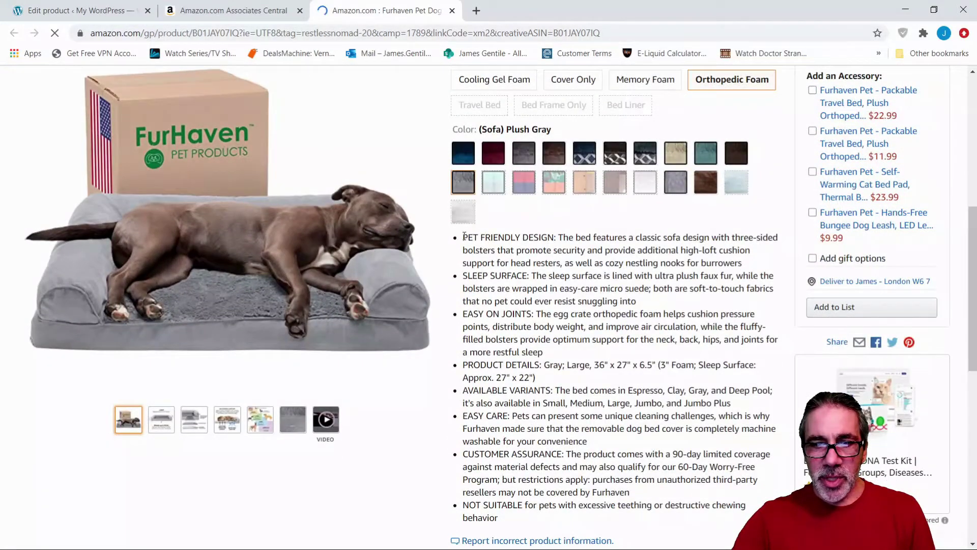
drag(470, 247, 543, 518)
key(ctrl+c)
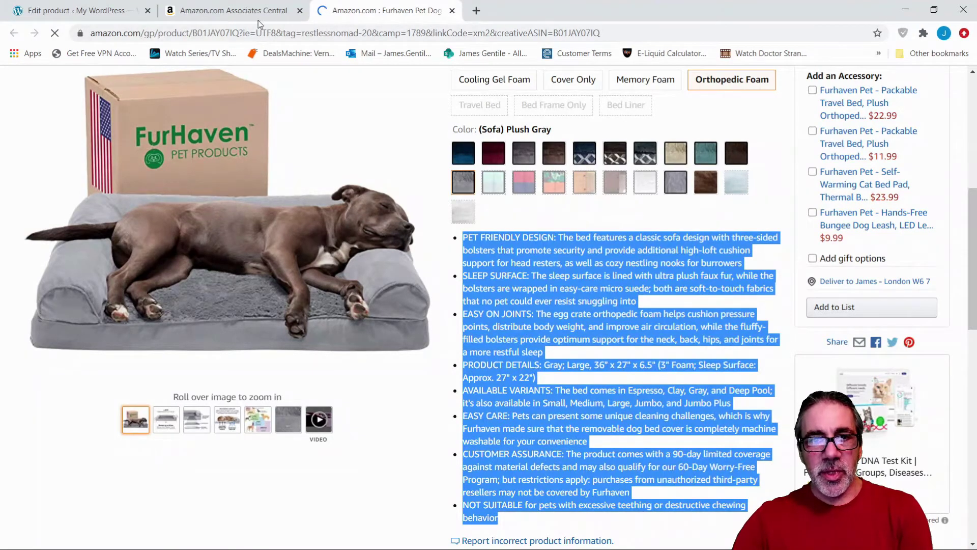
Step: Replace the "Product Link" text in the WooCommerce product description with the copied Amazon feature bullets
click(228, 12)
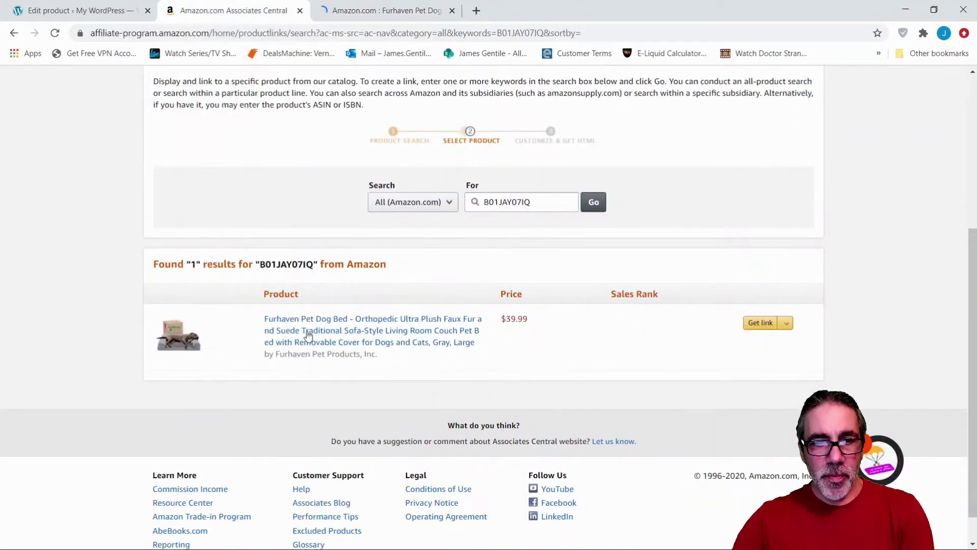
click(64, 11)
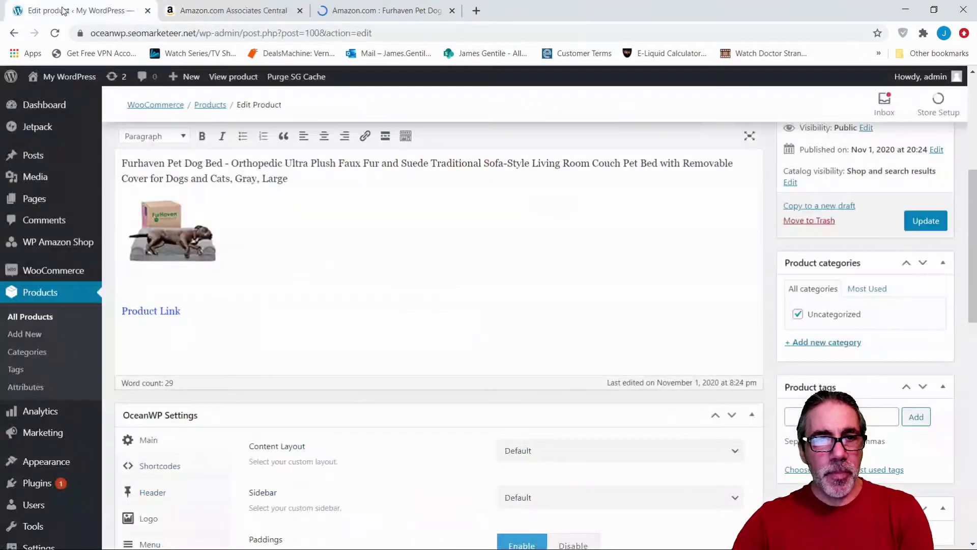
triple_click(193, 309)
key(BackSpace)
key(BackSpace)
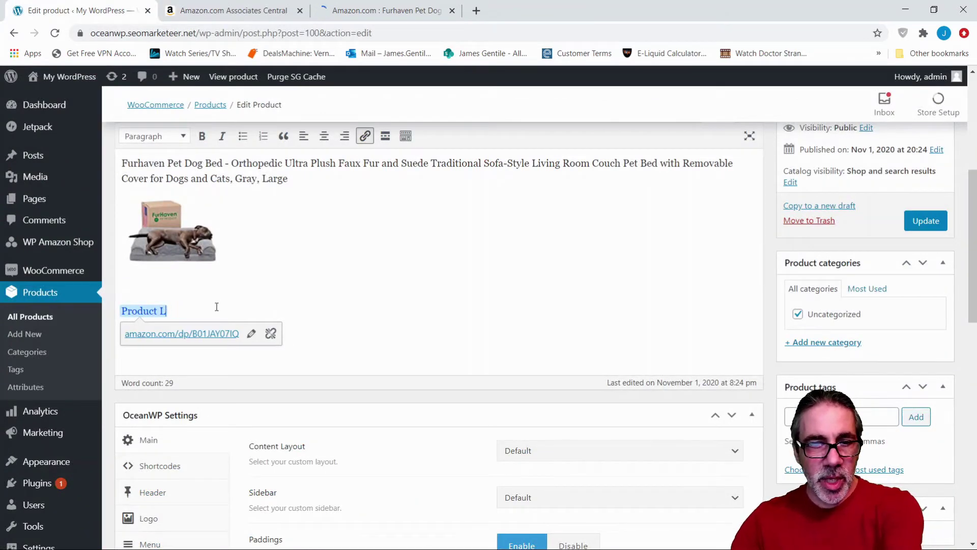
key(BackSpace)
key(BackSpace)
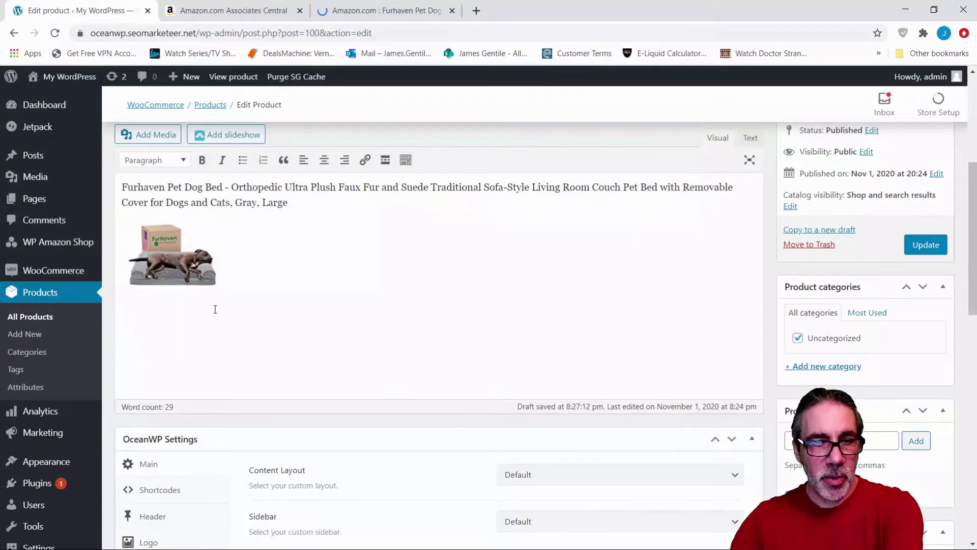
key(ctrl+v)
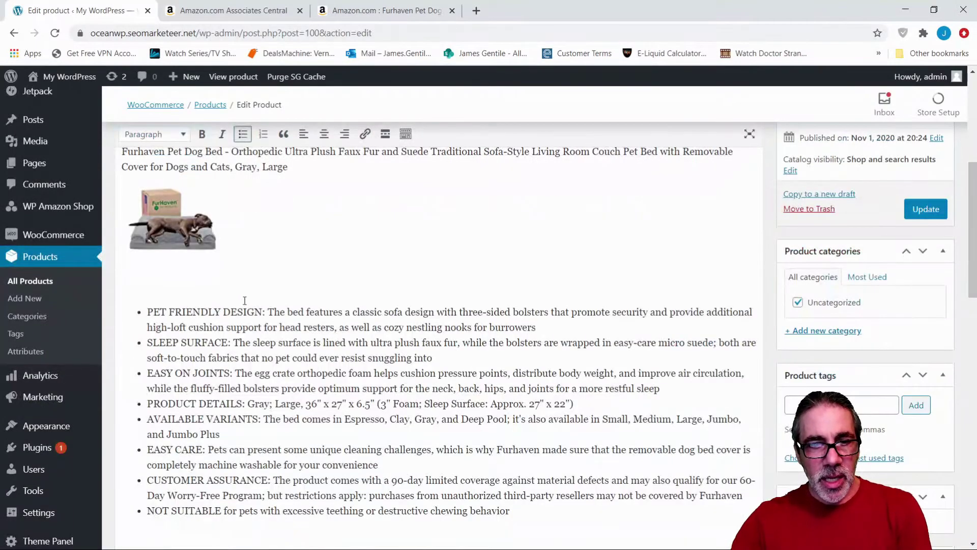
scroll(244, 301, down, 4)
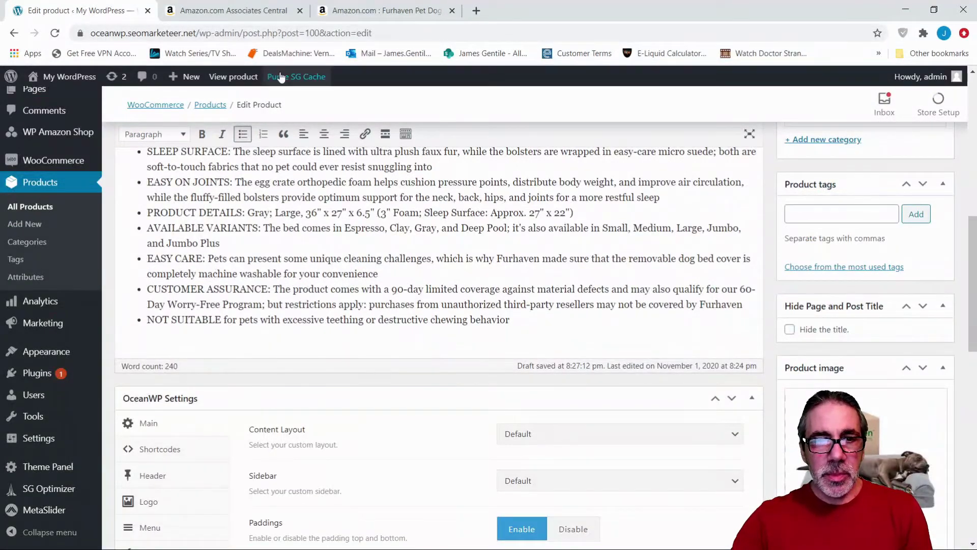
Step: Copy the "From the manufacturer" section of the dog bed's Amazon page, through the comparison table's Multiple Sizes row
click(377, 11)
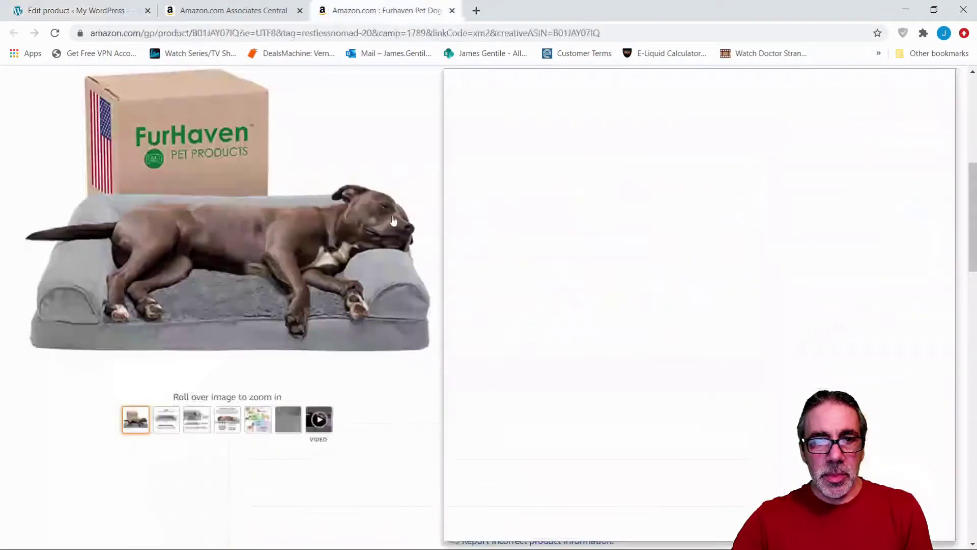
scroll(323, 87, down, 3)
scroll(307, 236, down, 5)
scroll(318, 252, down, 6)
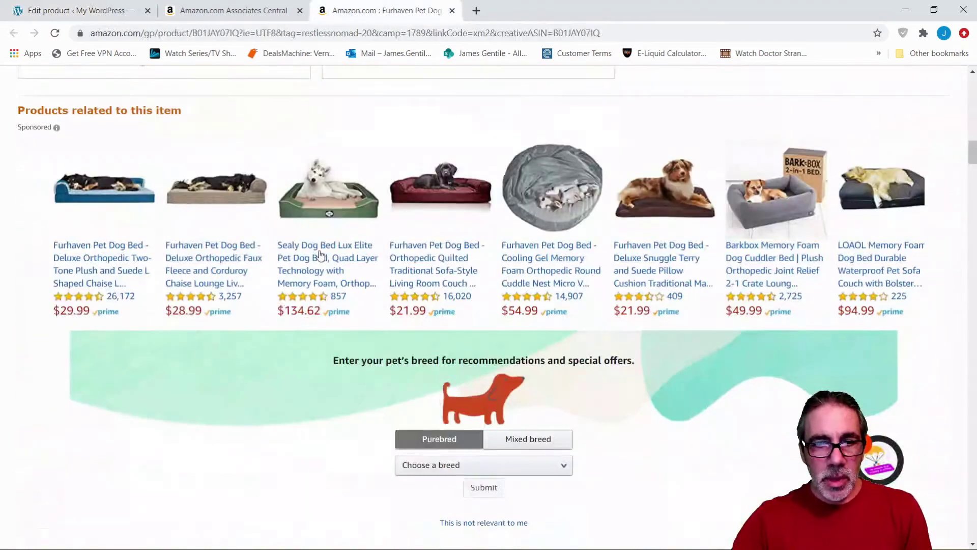
scroll(316, 247, up, 20)
scroll(304, 218, down, 15)
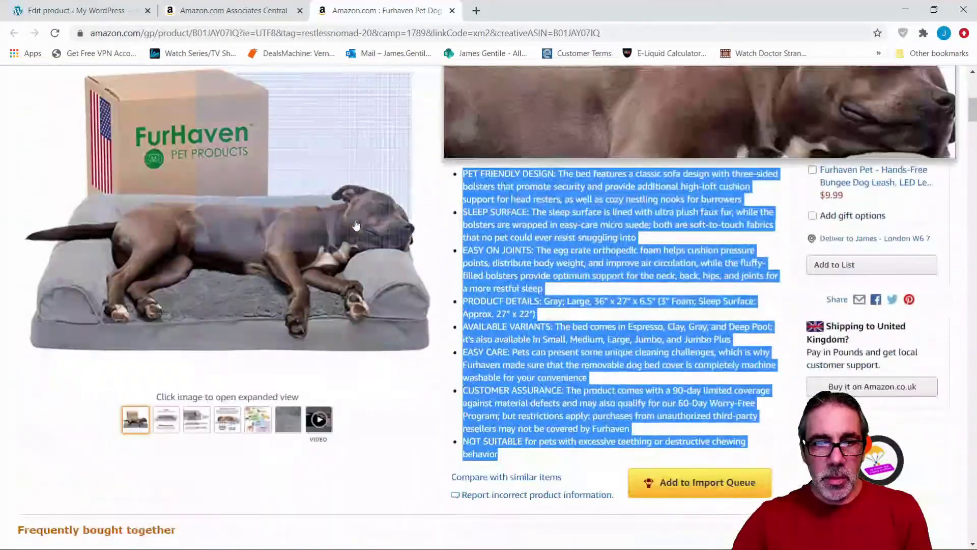
scroll(492, 227, down, 13)
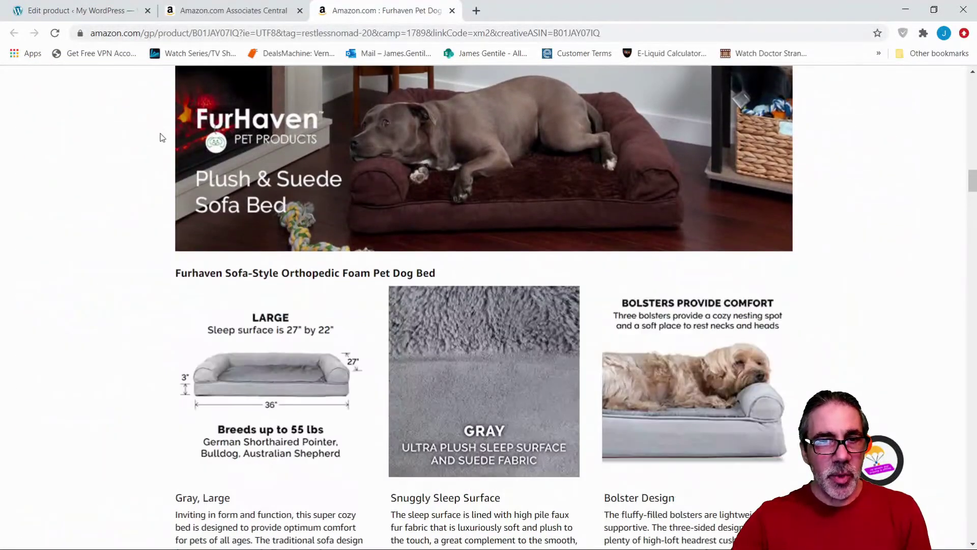
scroll(158, 139, up, 1)
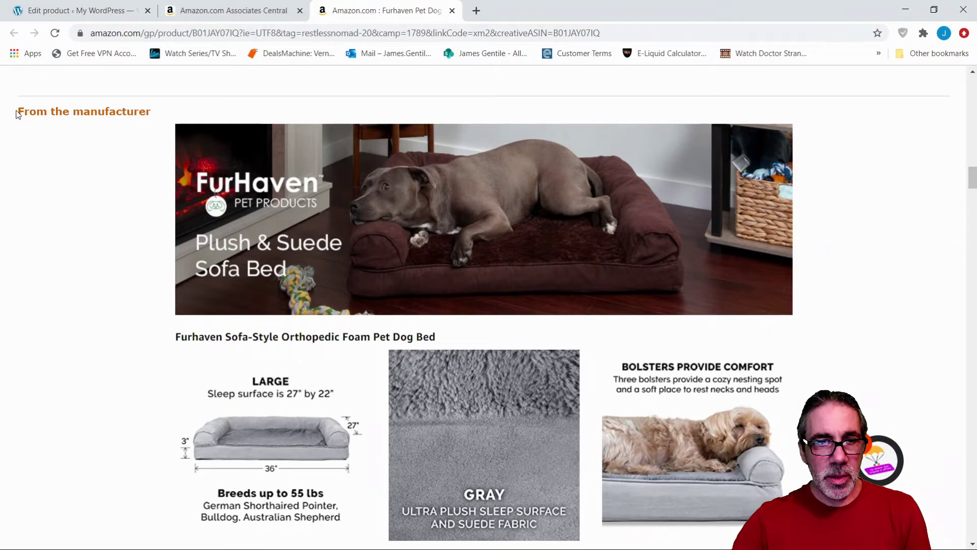
drag(22, 109, 727, 454)
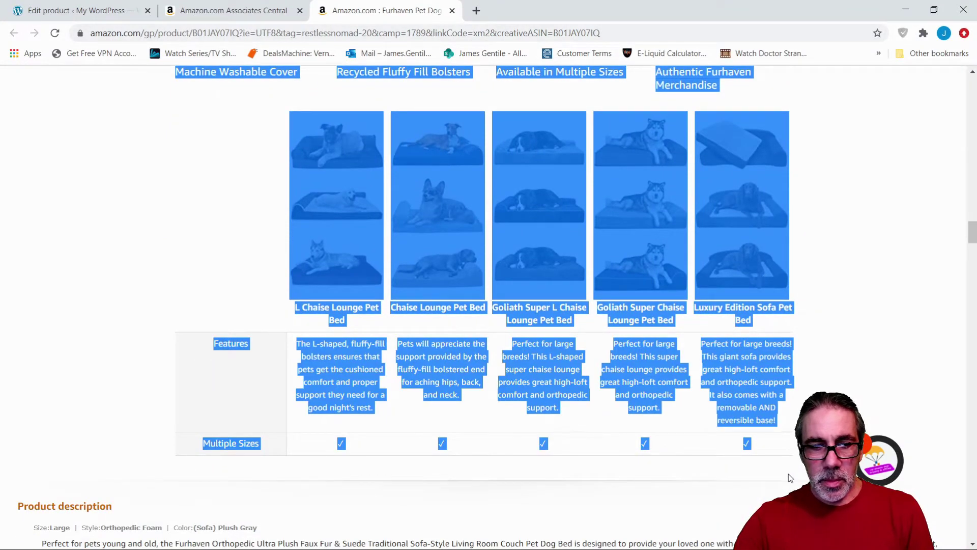
drag(791, 484, 789, 481)
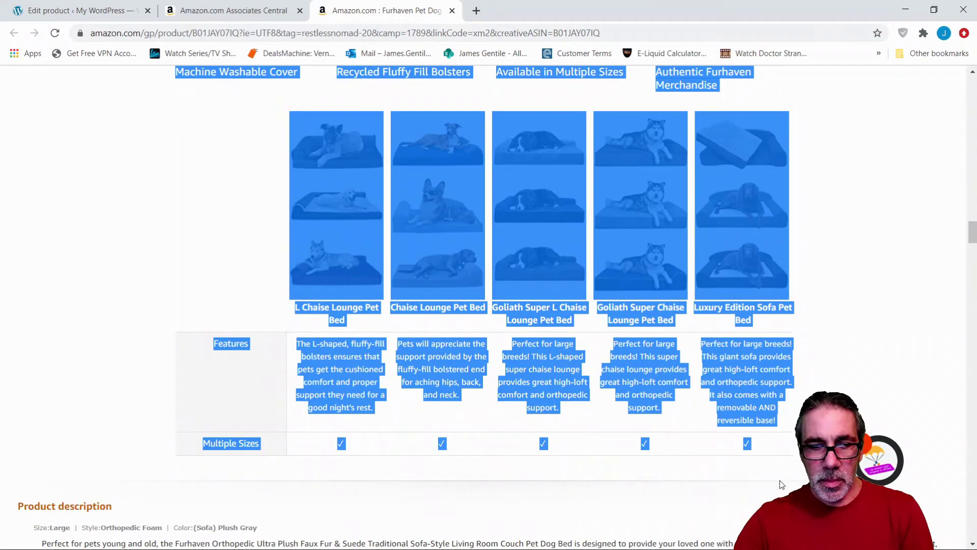
scroll(489, 431, down, 5)
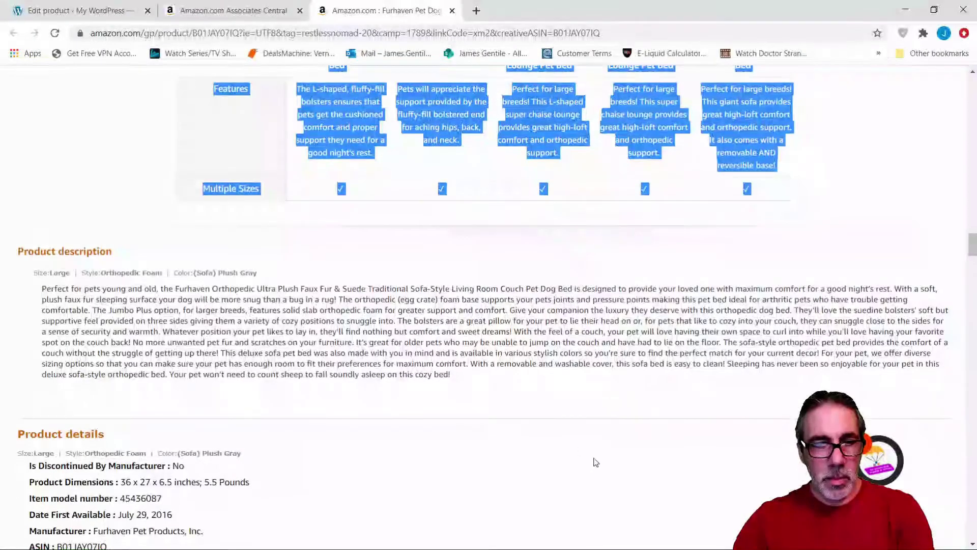
Step: Paste the copied manufacturer section below the NOT SUITABLE bullet in the WooCommerce product description
click(63, 16)
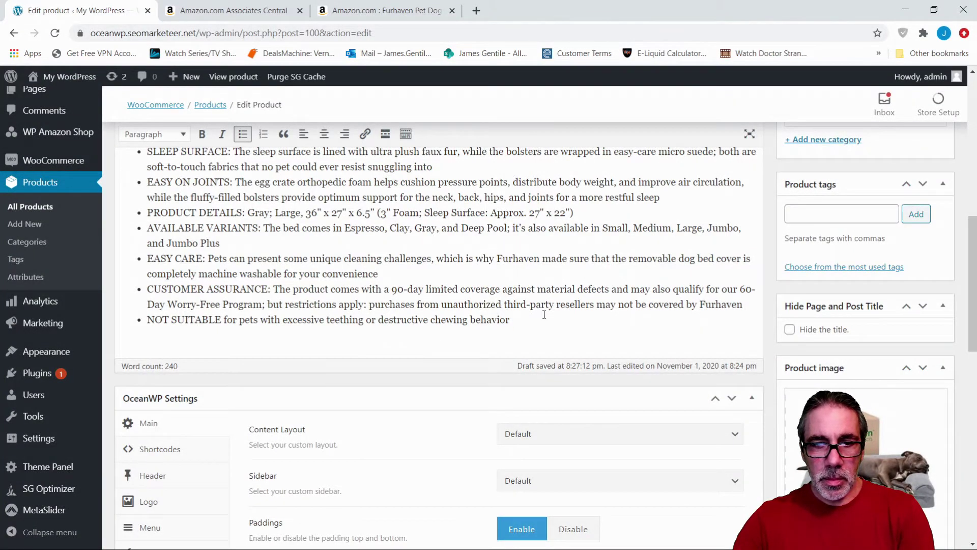
key(Return)
key(Return)
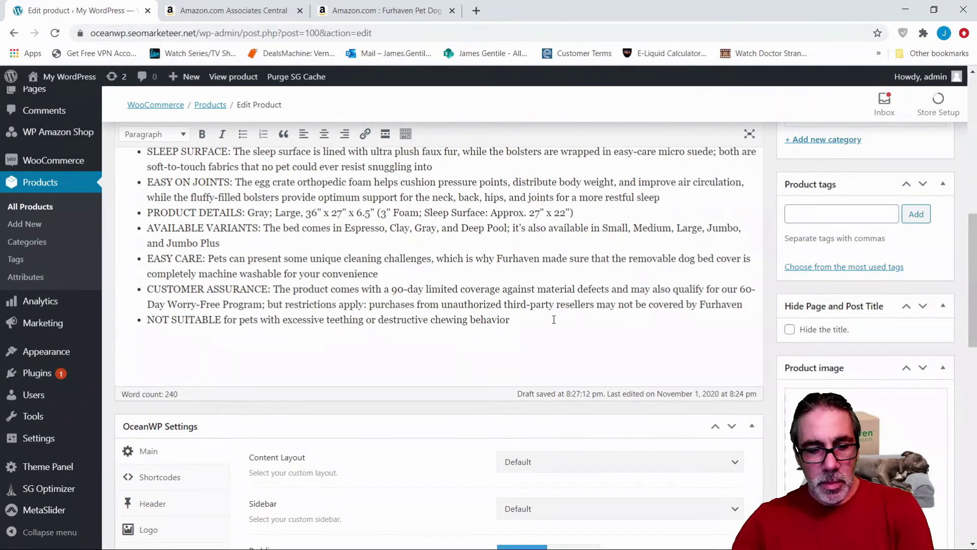
key(ctrl+v)
scroll(542, 308, up, 5)
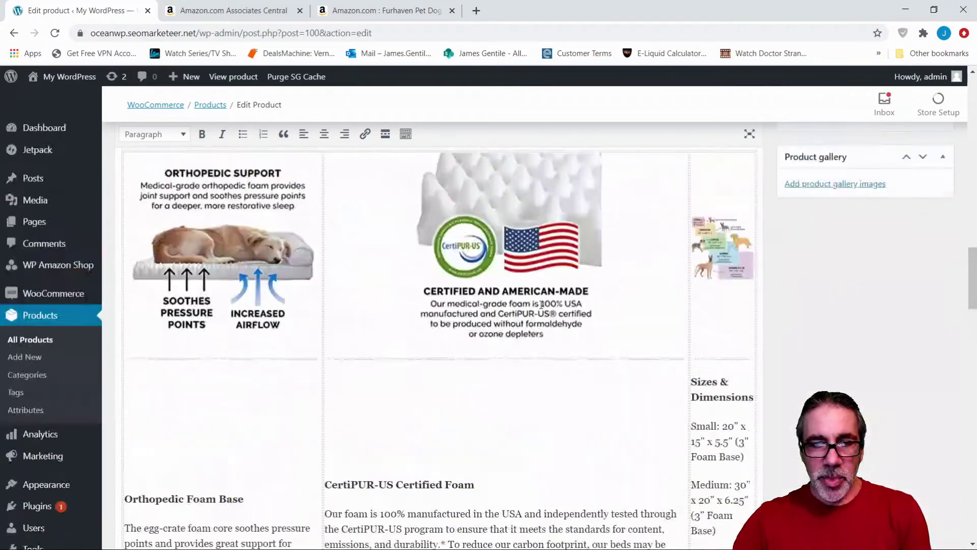
Step: Check the External/Affiliate product data and the short description area, and update the dog bed product
scroll(529, 287, down, 14)
scroll(526, 286, down, 15)
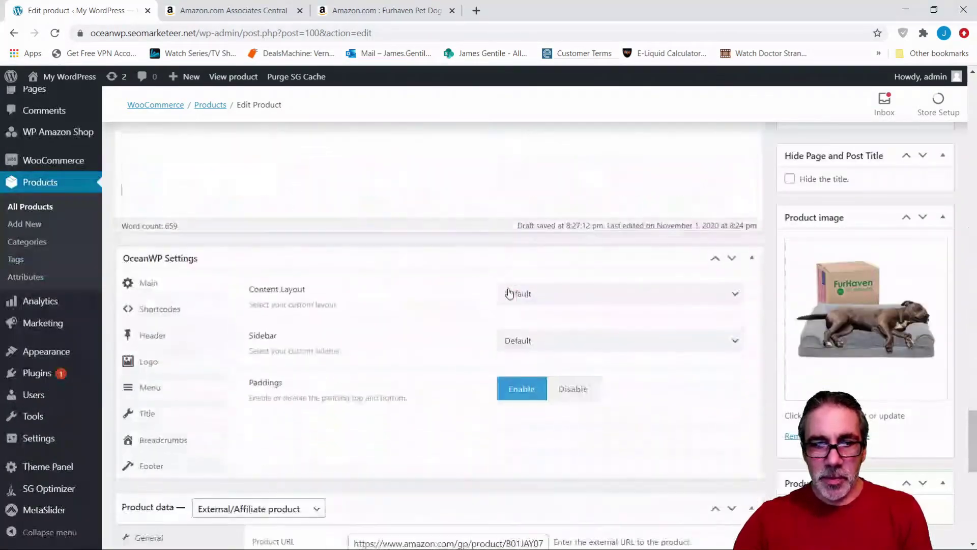
scroll(340, 298, down, 4)
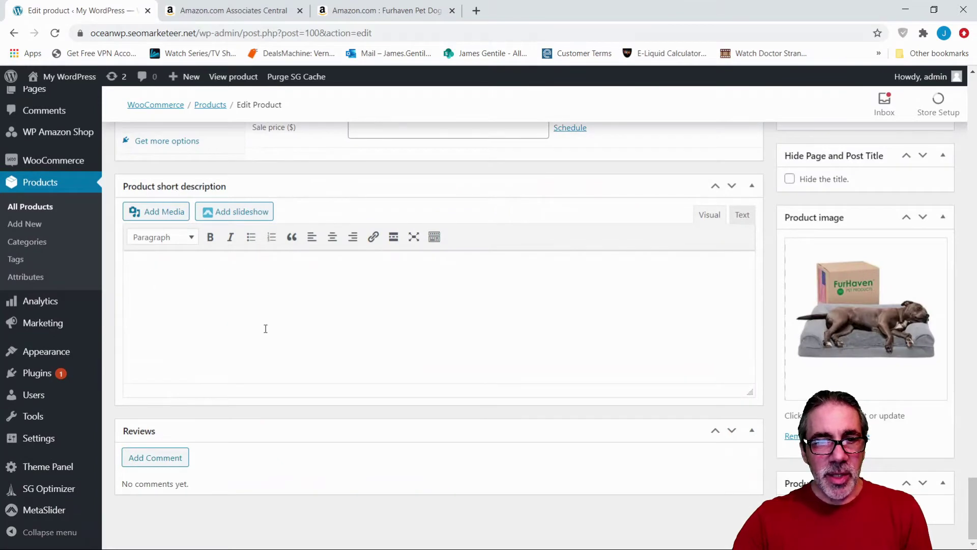
scroll(261, 334, up, 10)
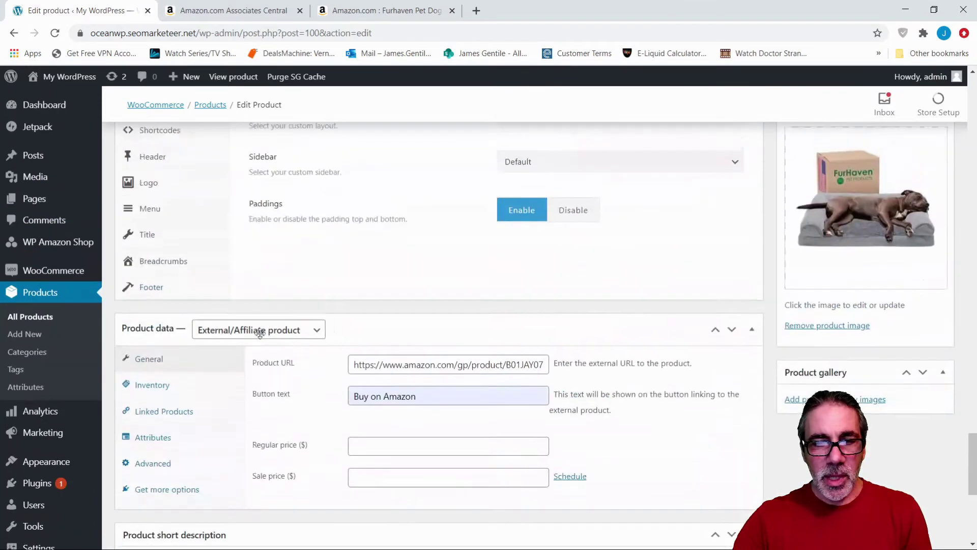
scroll(198, 304, down, 5)
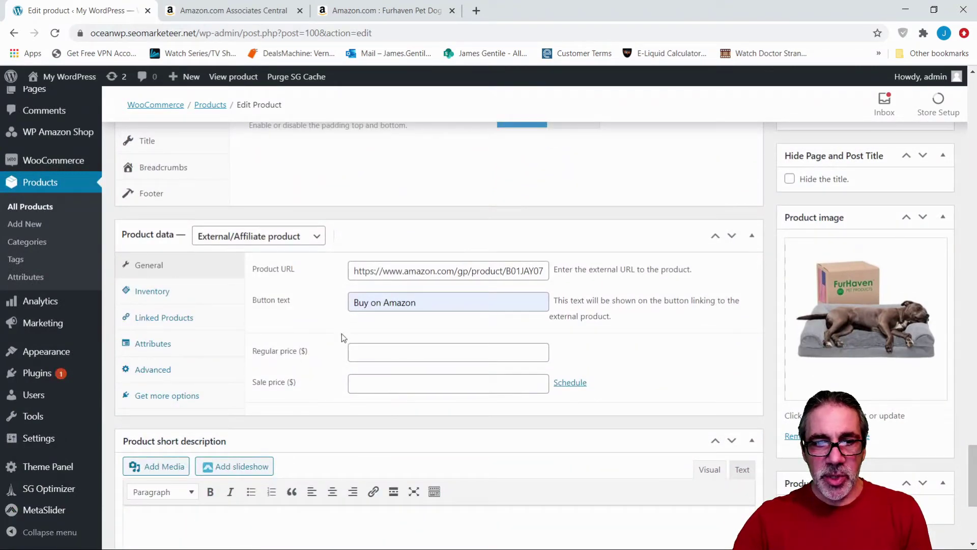
scroll(626, 323, up, 6)
scroll(635, 274, up, 10)
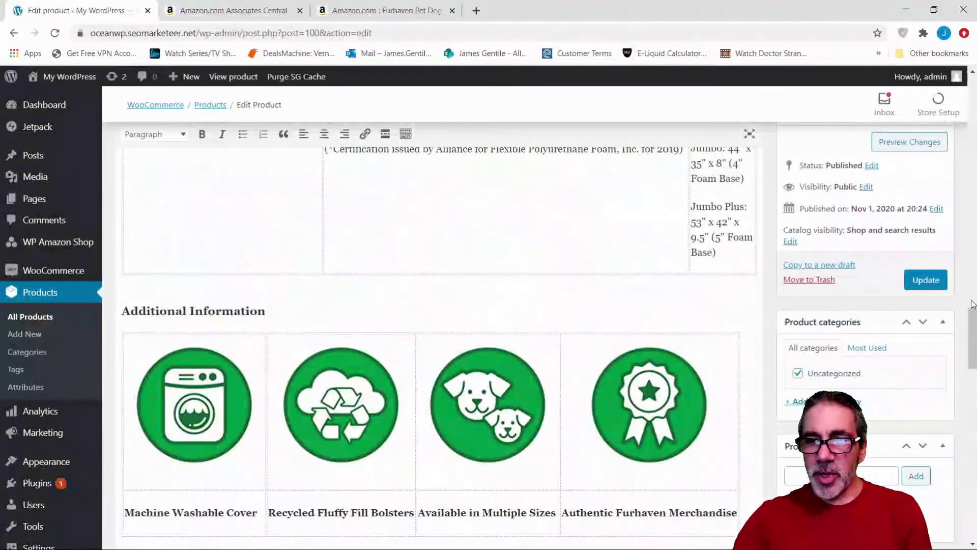
click(920, 284)
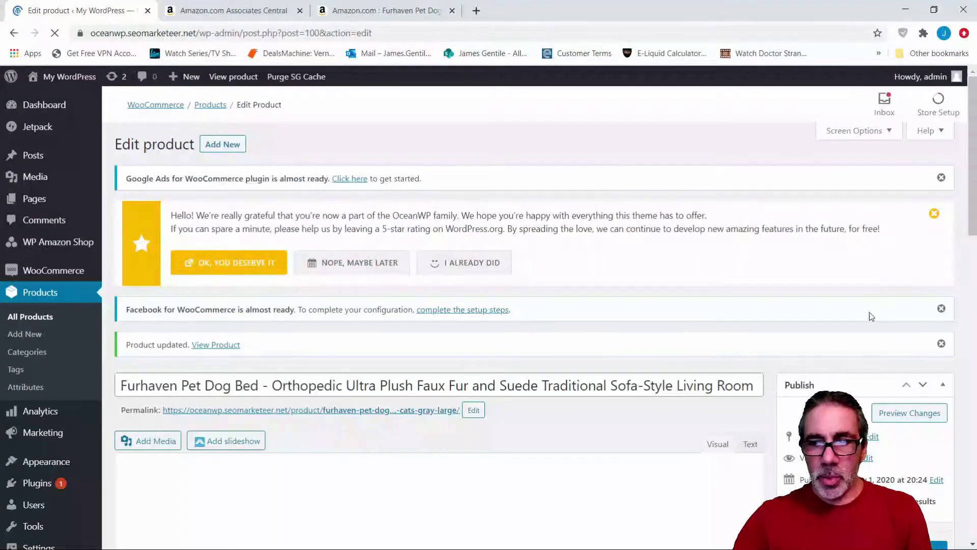
Step: Preview the dog bed's product page and examine how the bullets, manufacturer images and comparison table are displayed
click(911, 413)
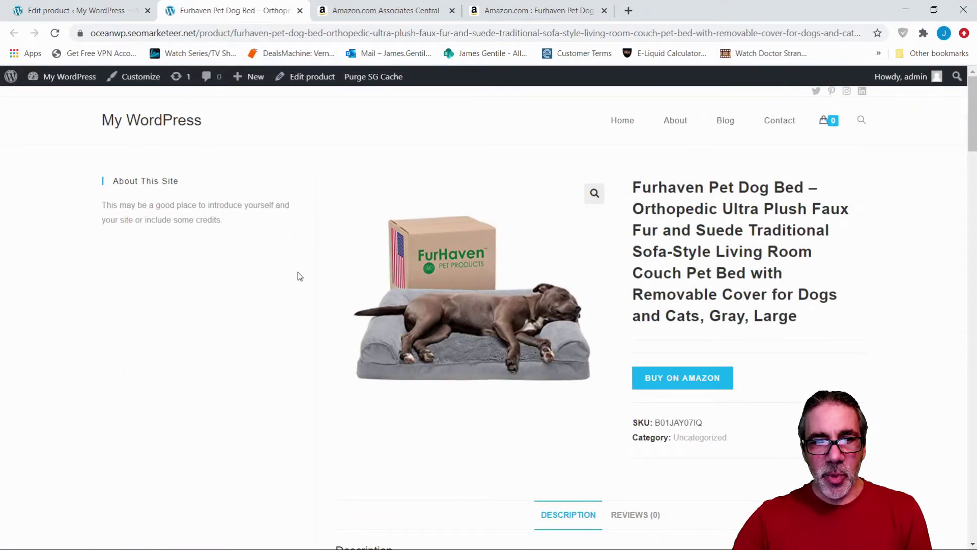
scroll(336, 269, down, 15)
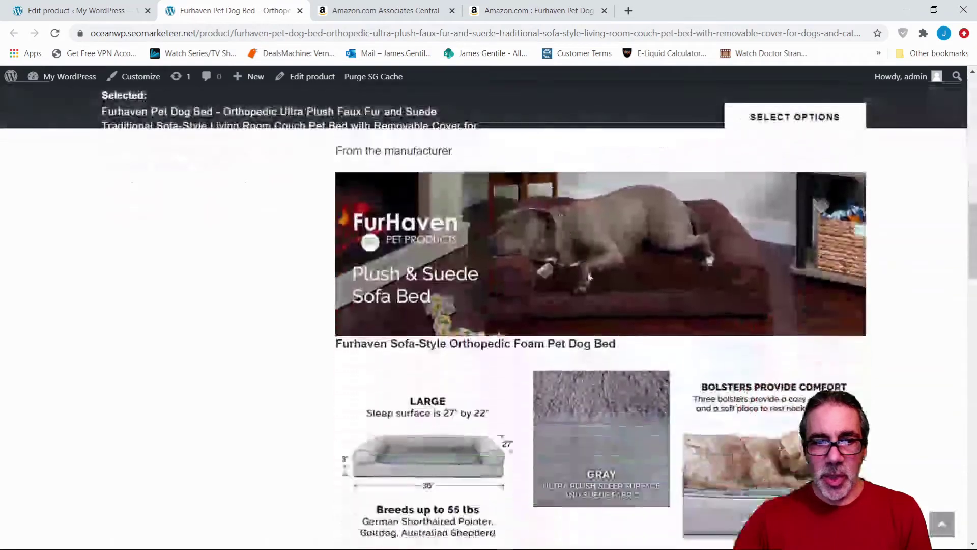
scroll(599, 285, down, 15)
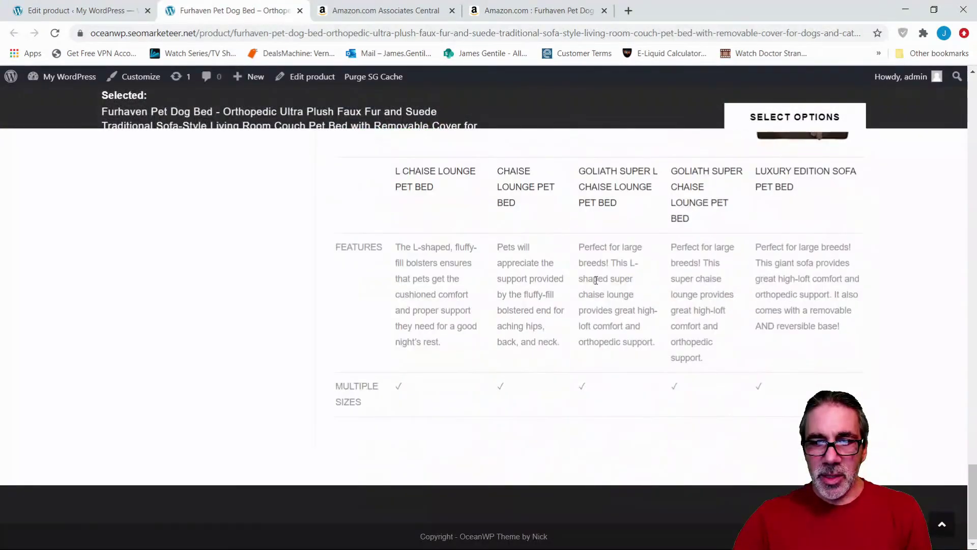
scroll(593, 283, up, 20)
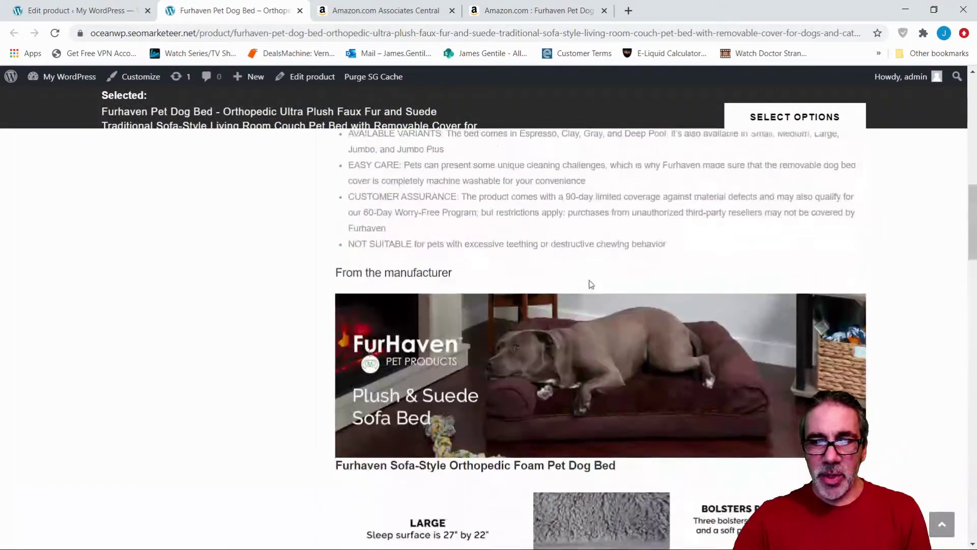
scroll(588, 283, up, 4)
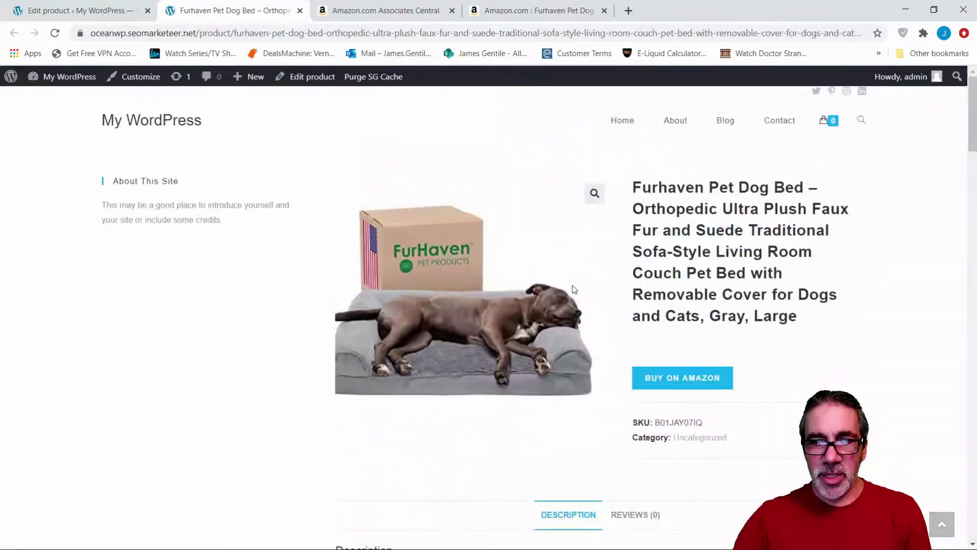
Step: Test the Buy on Amazon link on the previewed product page and return to the product editor
click(696, 383)
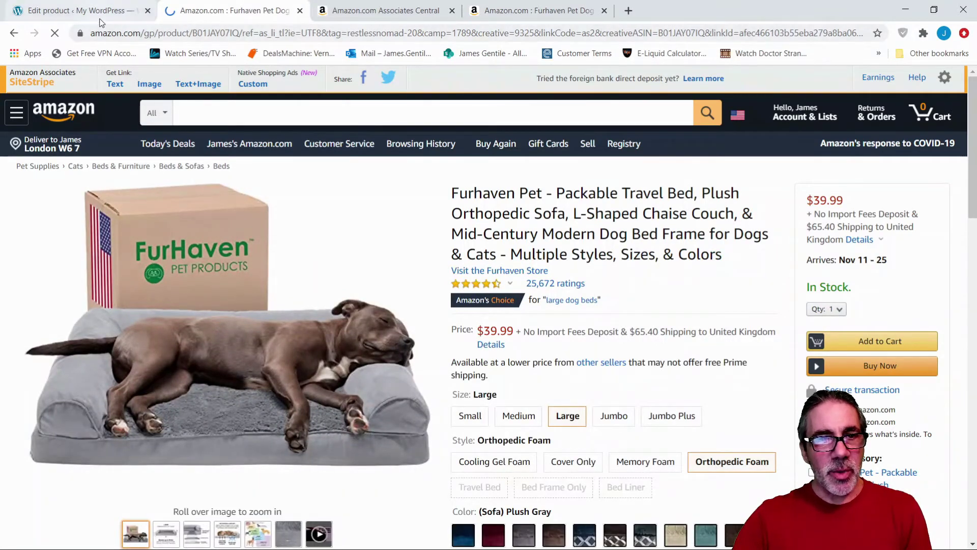
click(13, 33)
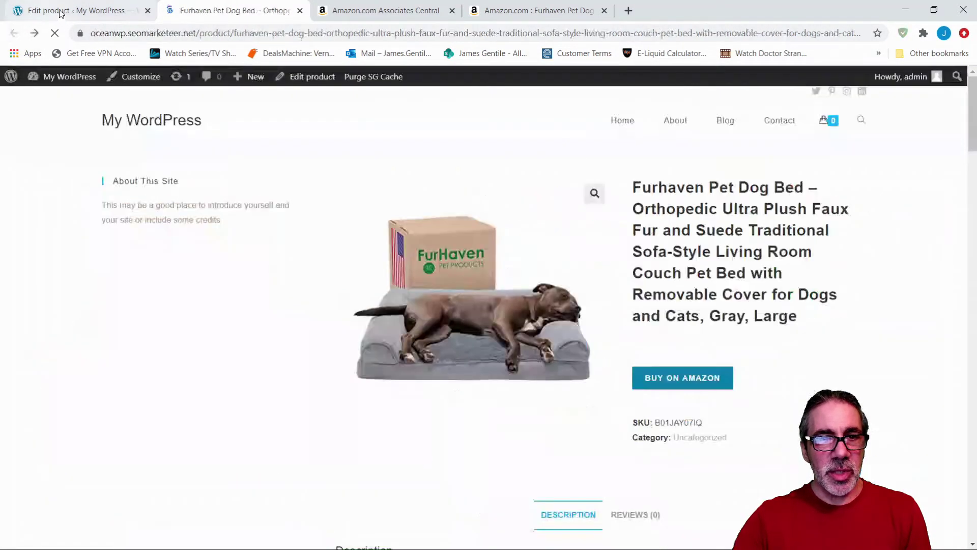
click(60, 13)
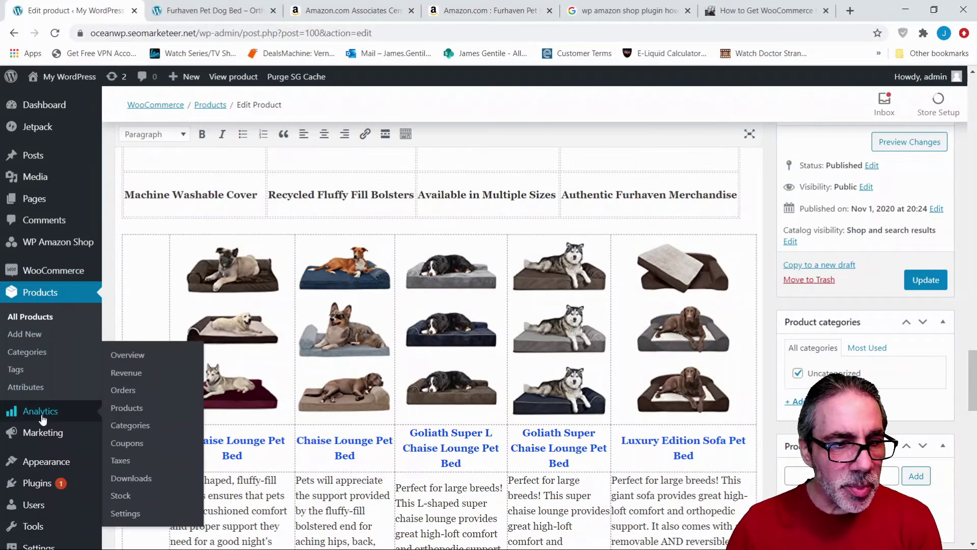
Step: Go to the installed plugins in WordPress and open the page for adding a new plugin
scroll(25, 345, down, 2)
scroll(24, 345, down, 3)
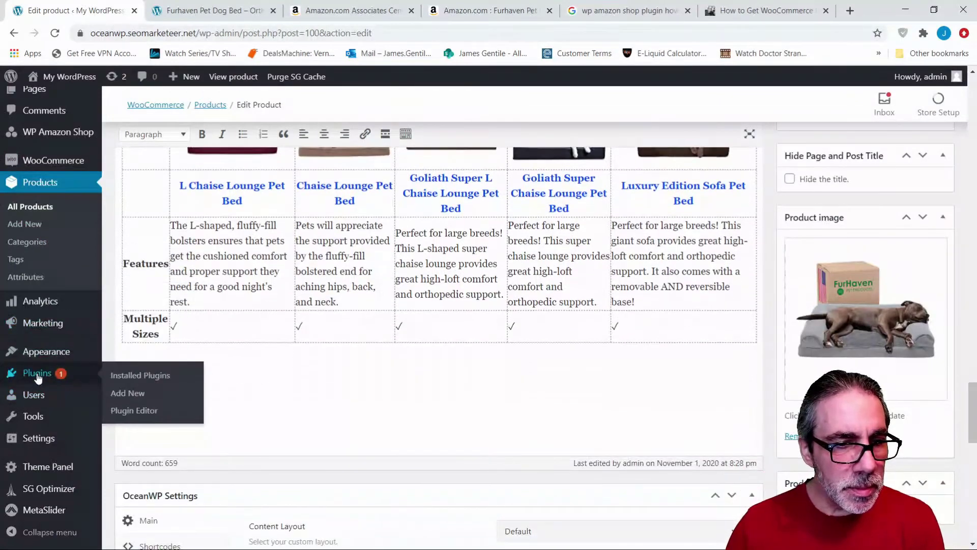
click(62, 376)
click(135, 377)
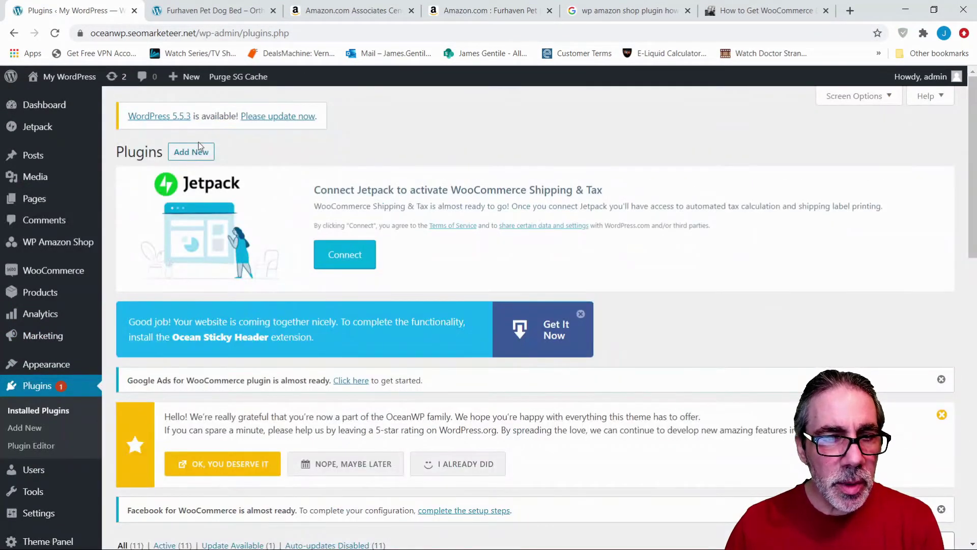
click(192, 152)
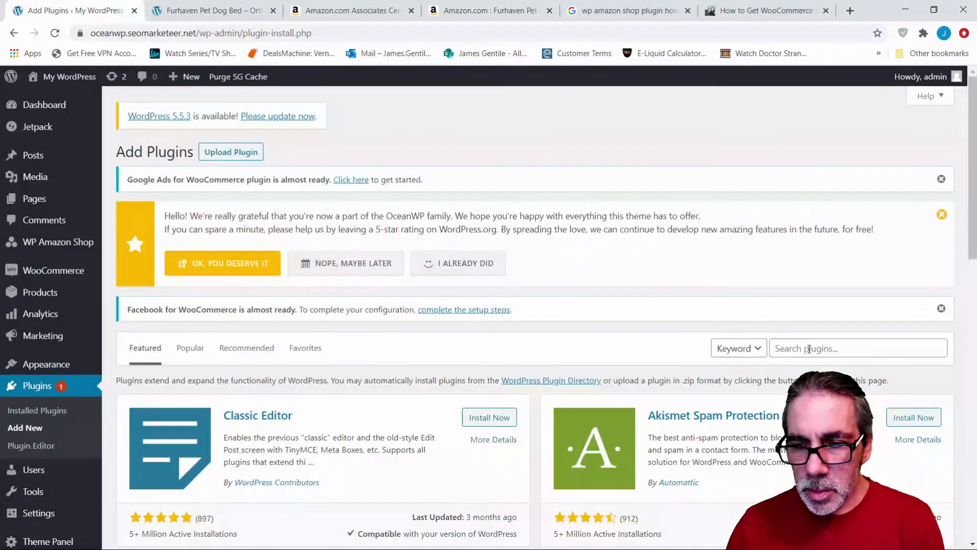
Step: Search the plugin directory for "woocommerce external product new tab" and install WooCommerce External Product New Tab
click(823, 357)
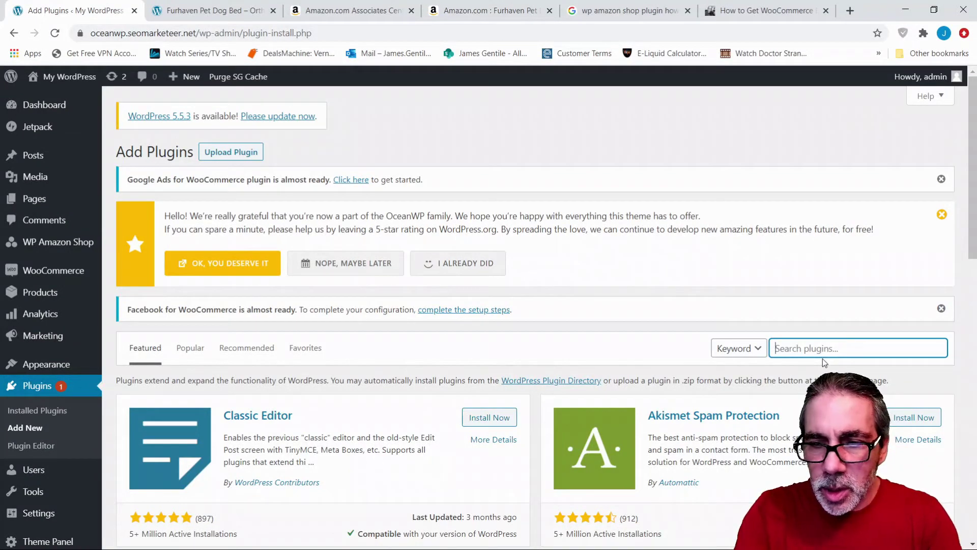
text(woocommerce e)
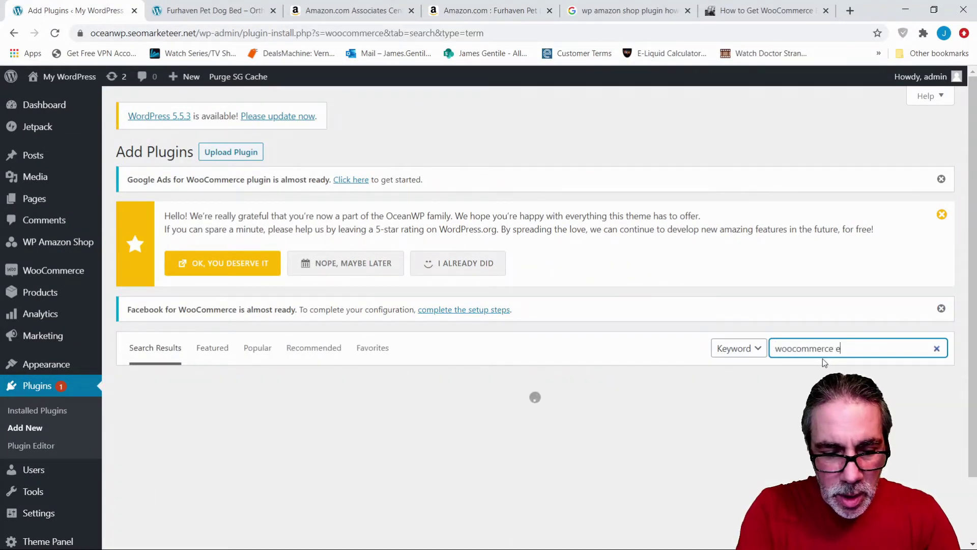
text(xterna)
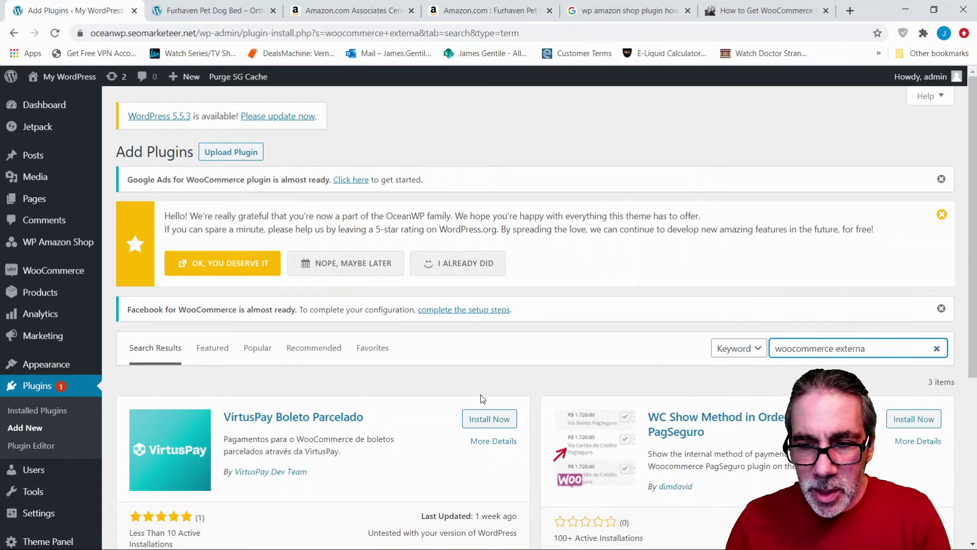
text(l )
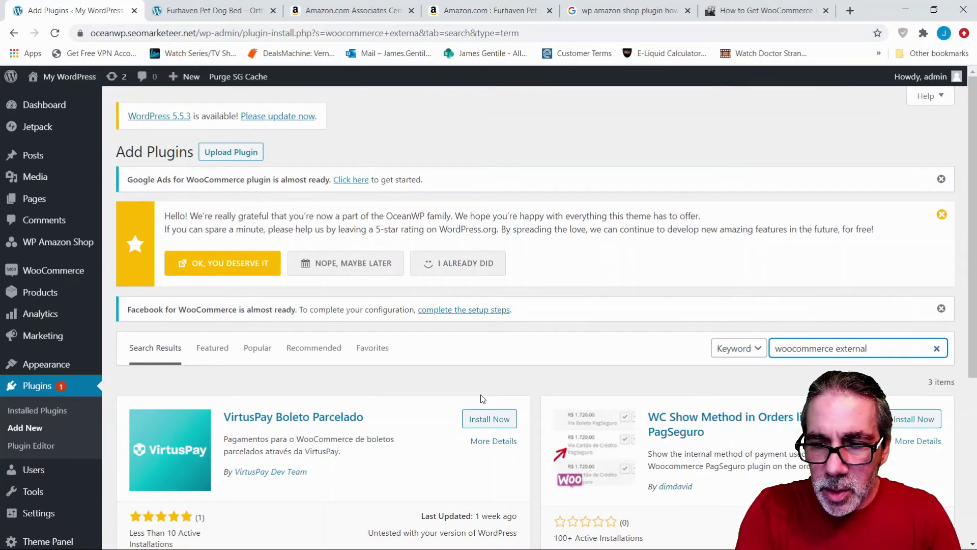
text(pro)
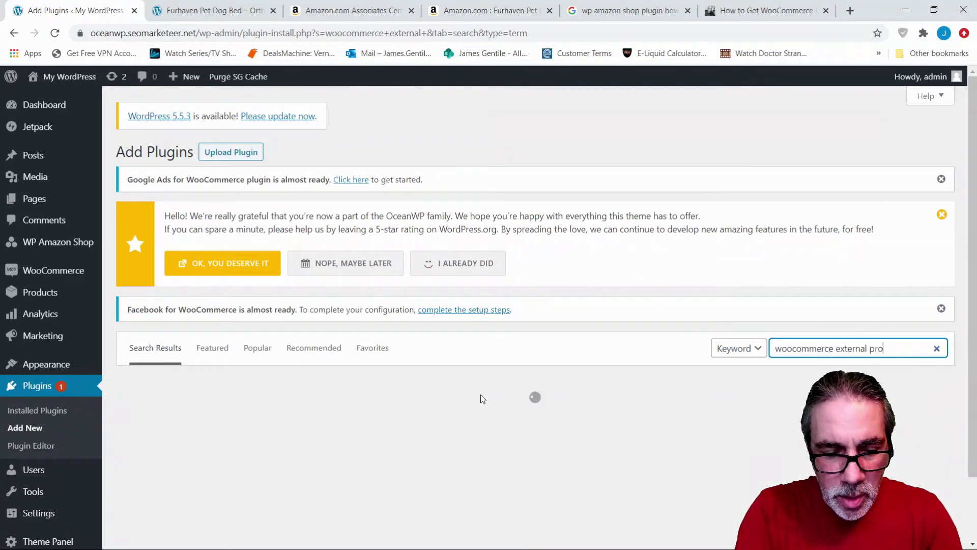
text(duct new tab)
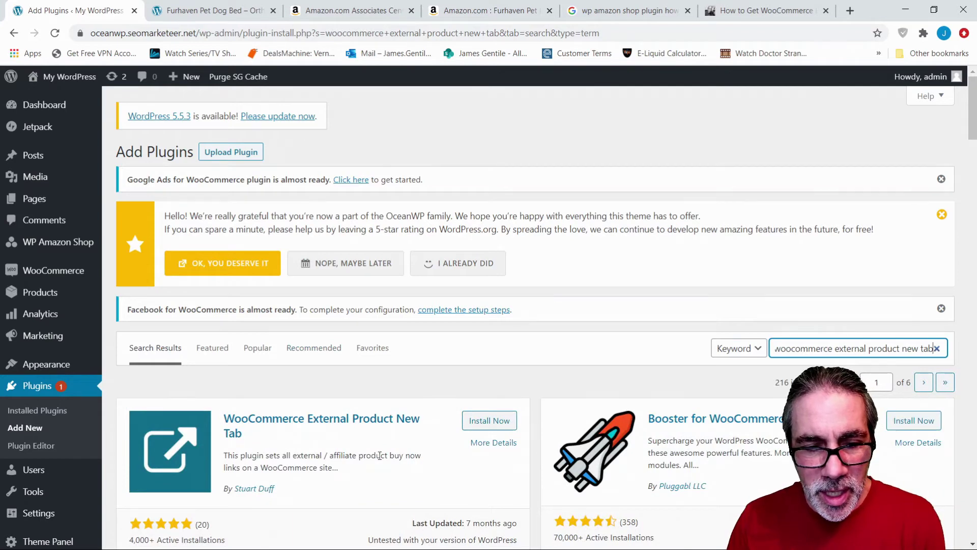
click(488, 423)
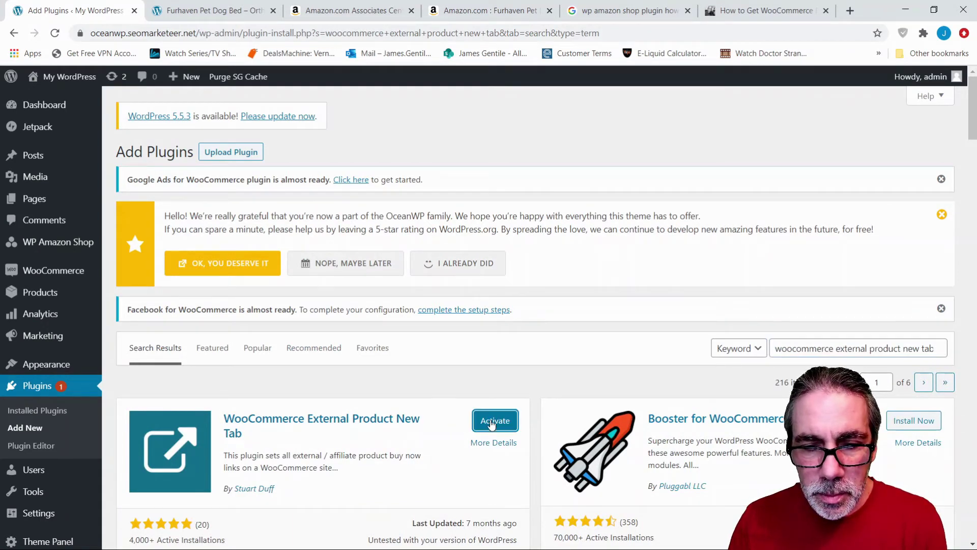
Step: Activate the WooCommerce External Product New Tab plugin and look through the installed plugins list
click(492, 421)
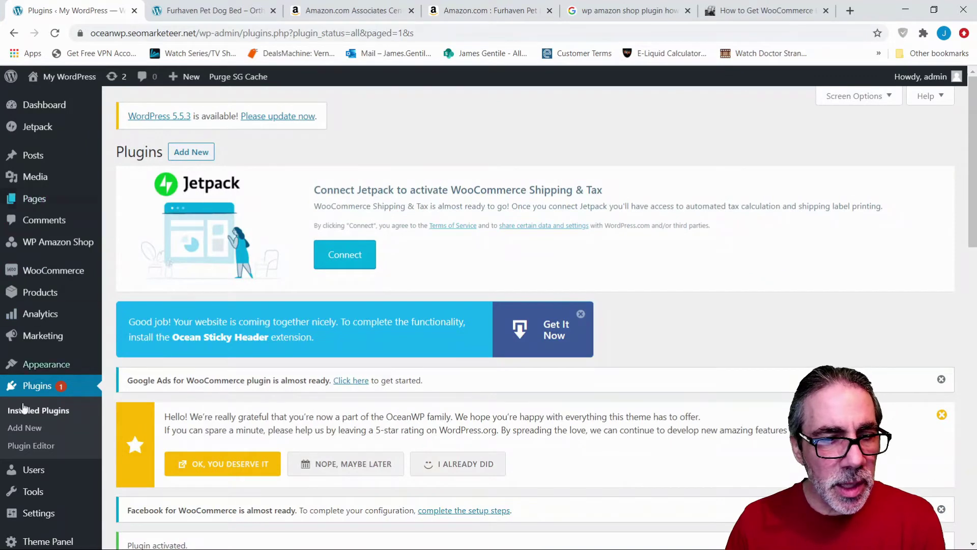
scroll(168, 397, down, 6)
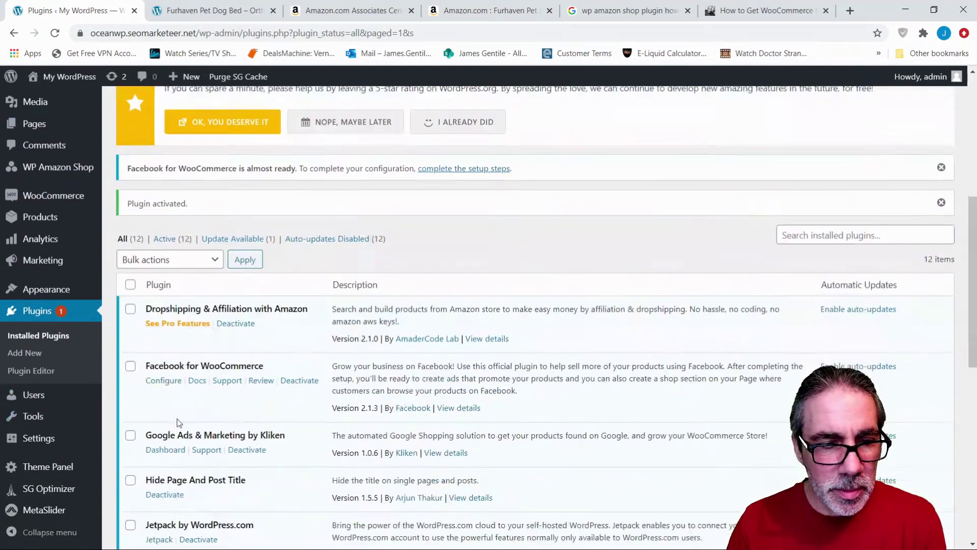
scroll(178, 422, down, 2)
Step: Go to the list of all WooCommerce products and open the Furhaven dog bed for editing
mouse_move(33, 224)
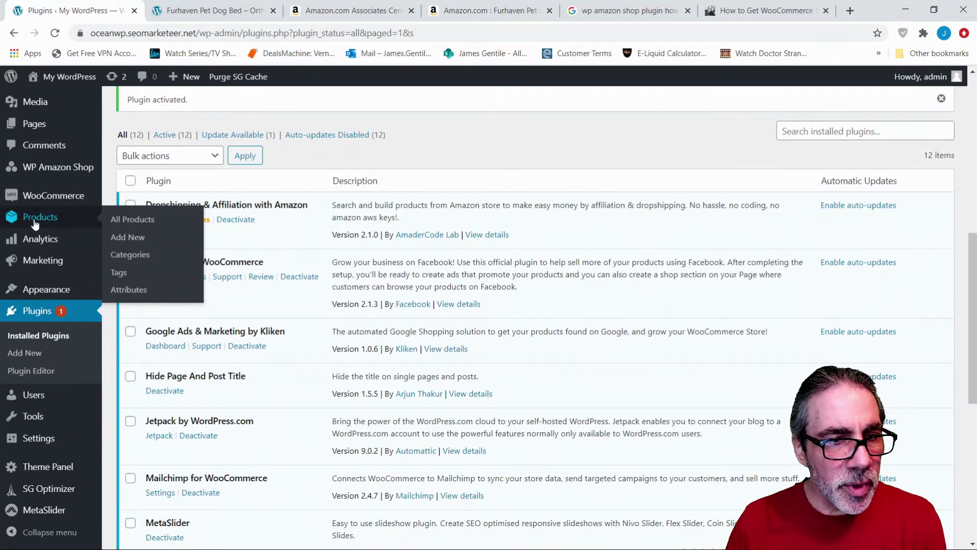
click(144, 220)
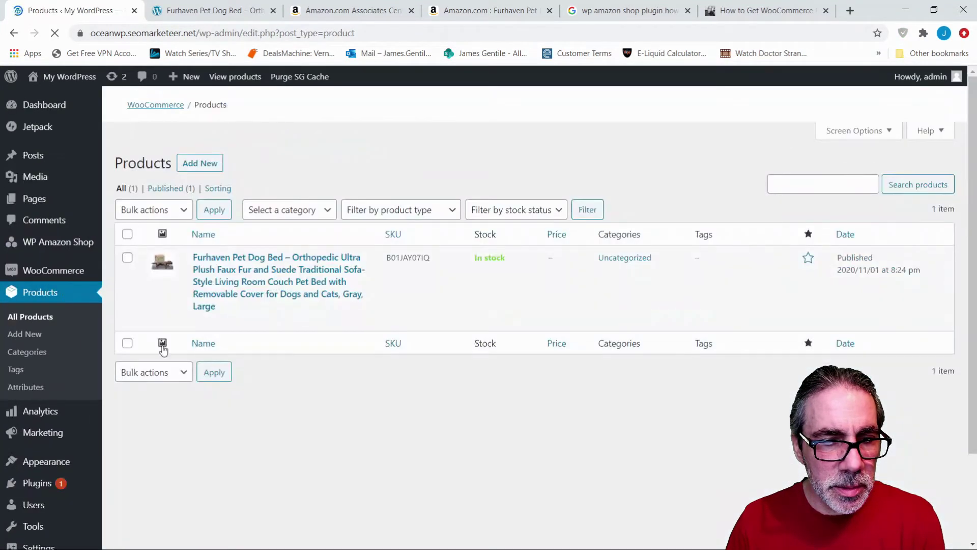
scroll(221, 454, down, 4)
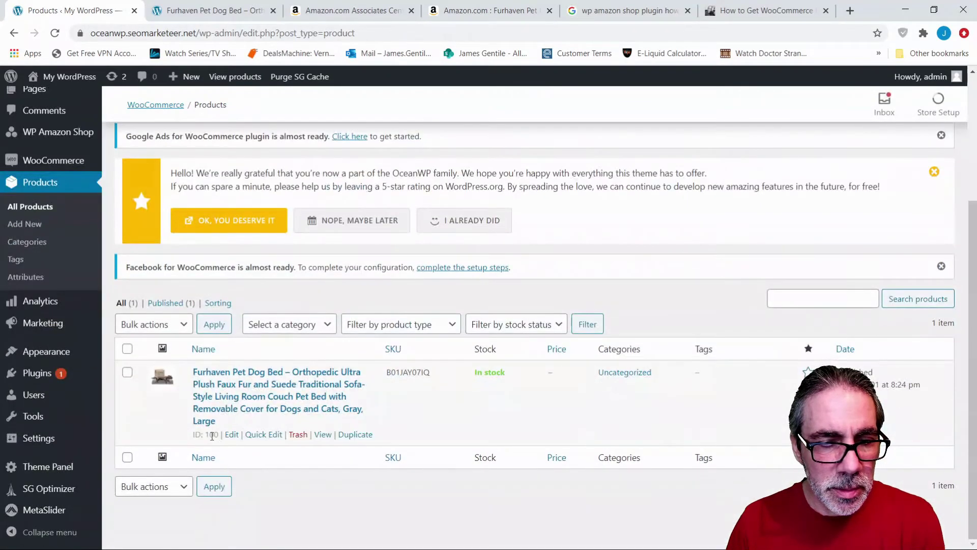
click(233, 436)
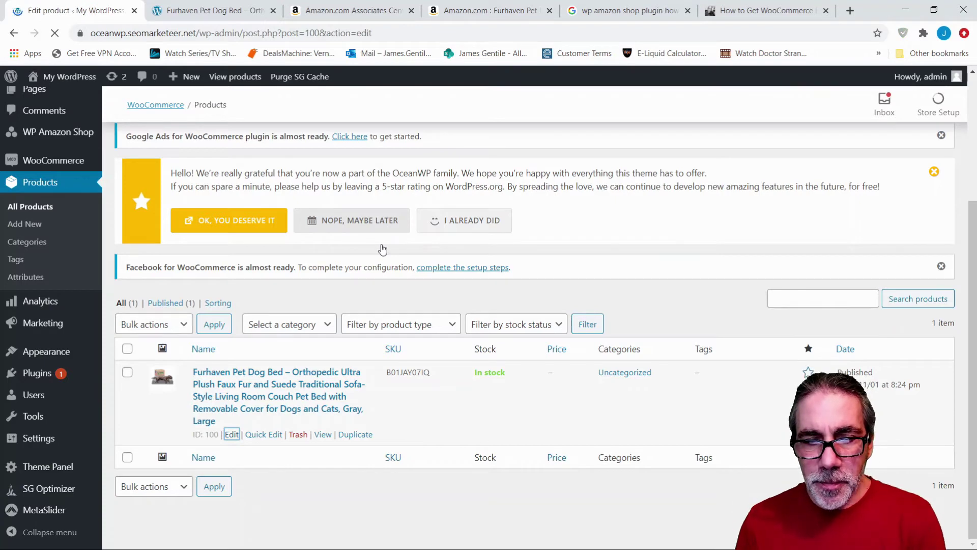
Step: Preview the dog bed product, test whether its Buy on Amazon link opens in a new tab, and close the Amazon page
scroll(808, 214, down, 3)
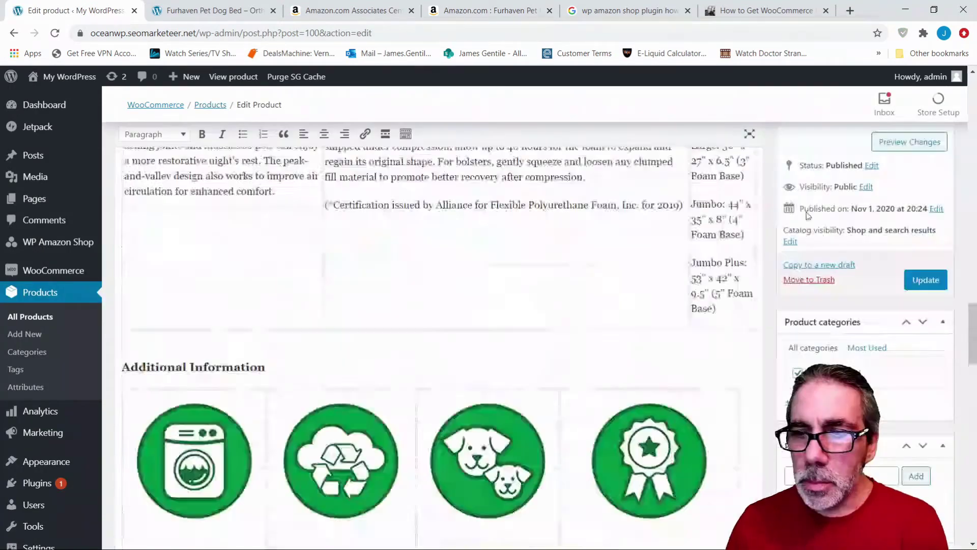
scroll(808, 214, up, 3)
click(910, 141)
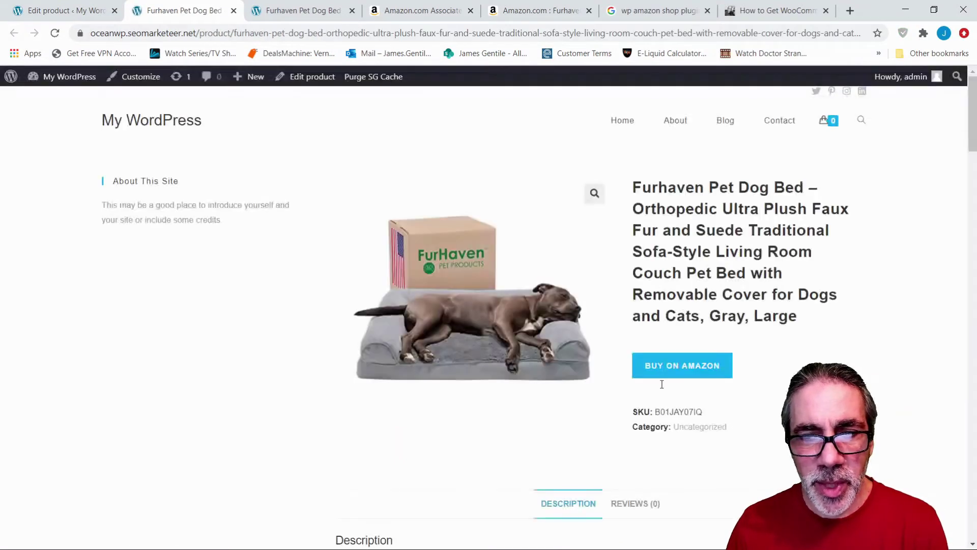
click(684, 372)
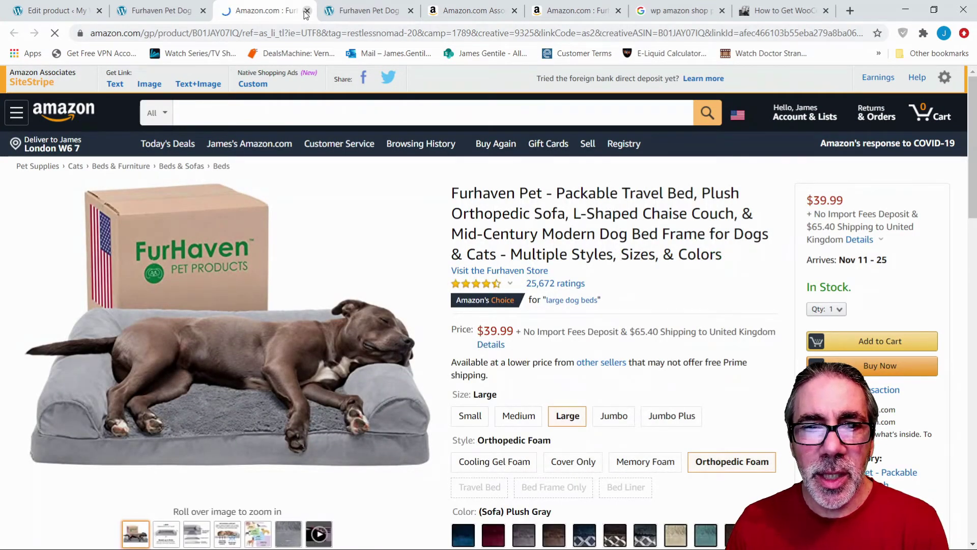
scroll(558, 313, down, 2)
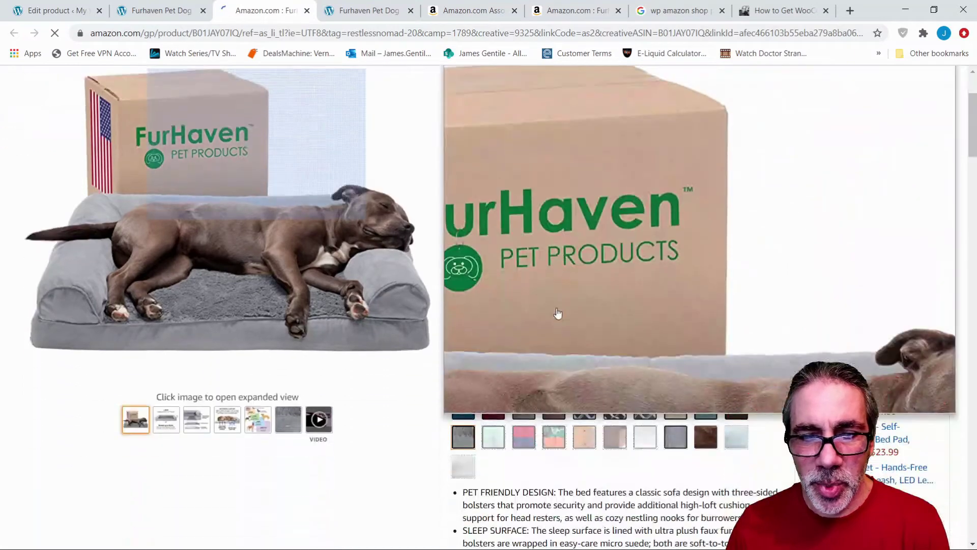
scroll(429, 240, up, 2)
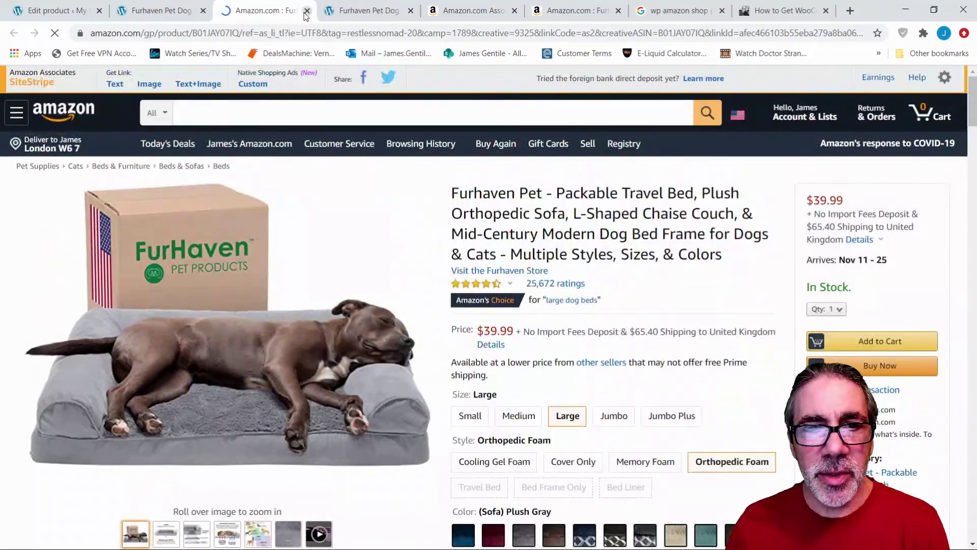
click(306, 15)
Step: Close the two dog bed product page tabs and return to the product editor
click(170, 15)
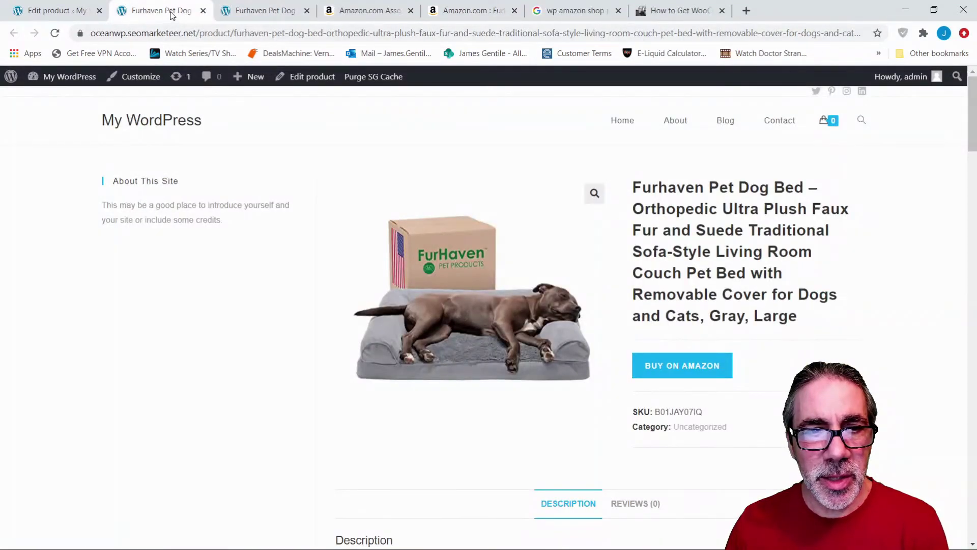
click(203, 10)
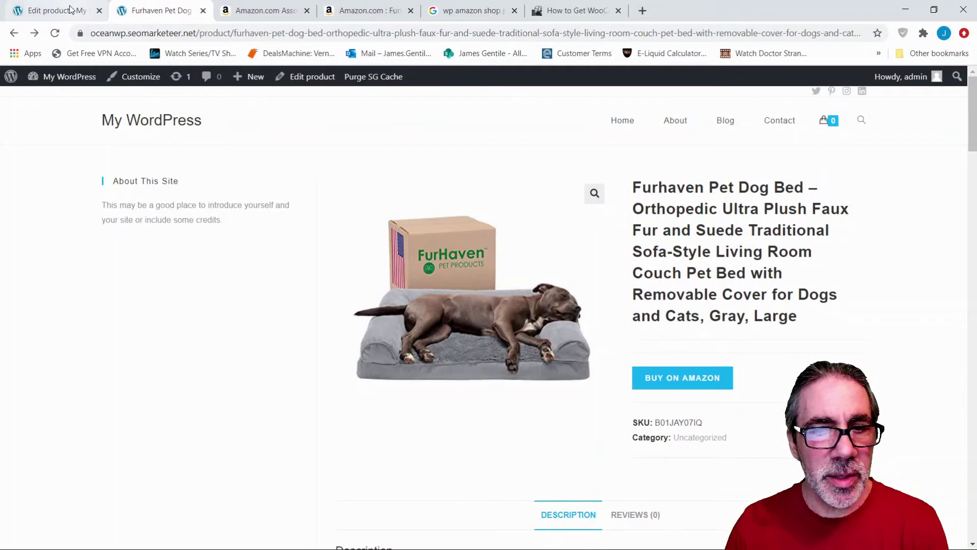
click(70, 9)
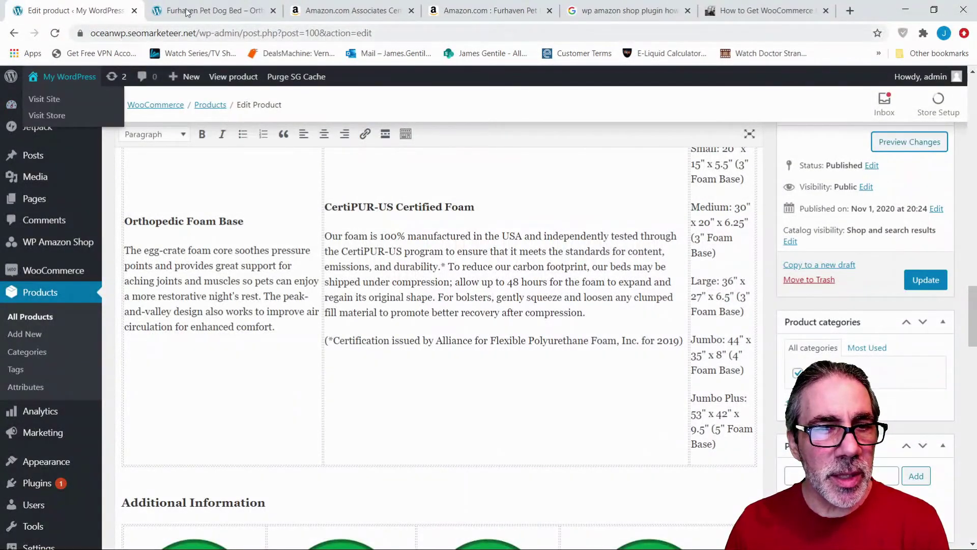
click(186, 12)
click(145, 122)
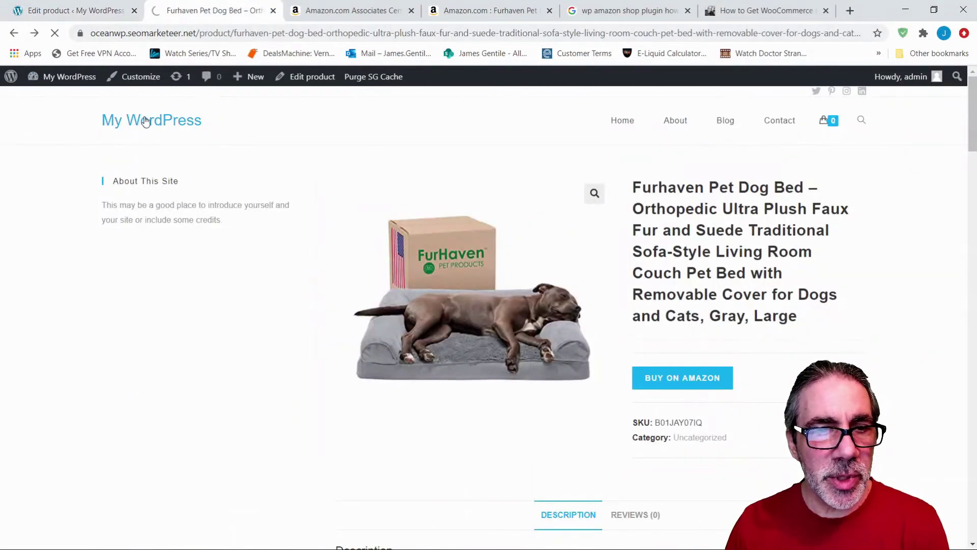
click(274, 12)
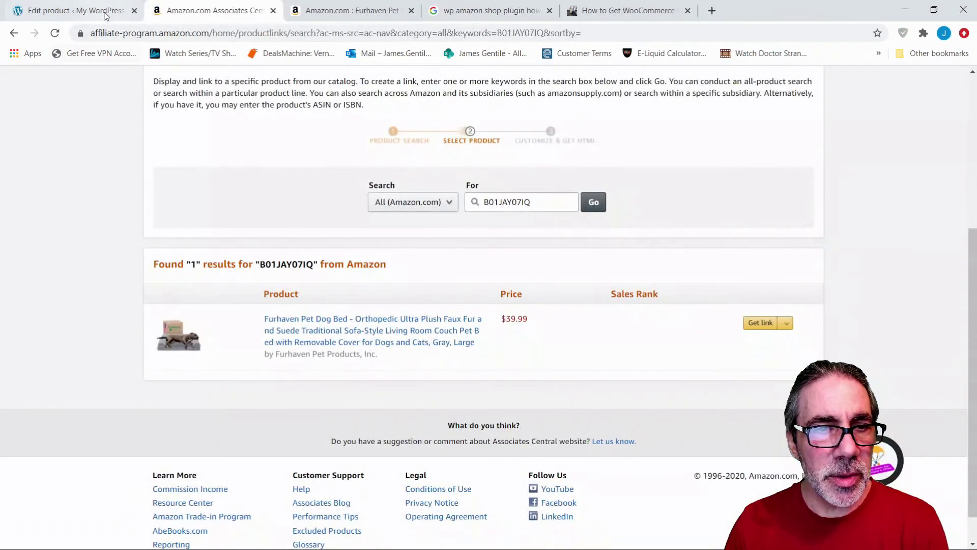
click(105, 14)
Step: Open the store in a new browser tab and go to the Furhaven dog bed's product page
mouse_move(66, 77)
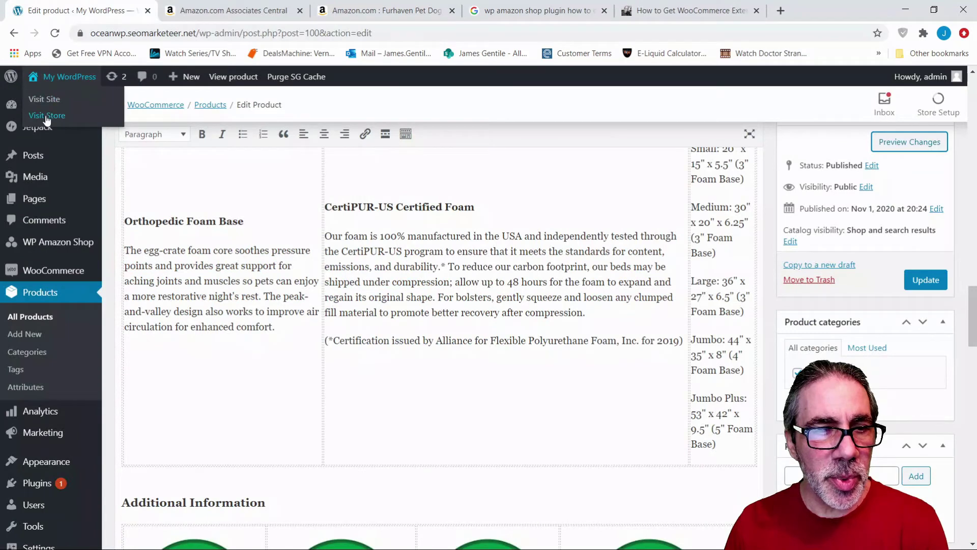
middle_click(90, 123)
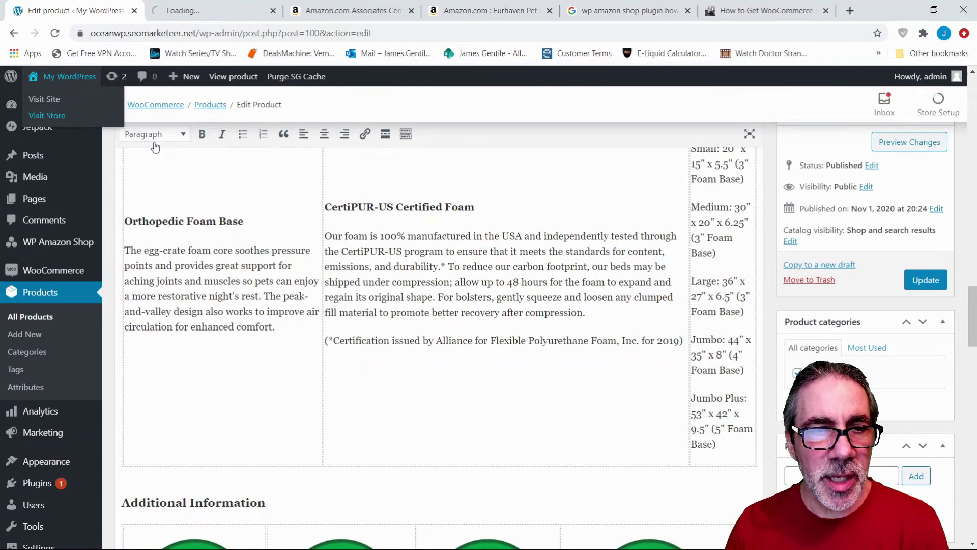
click(255, 13)
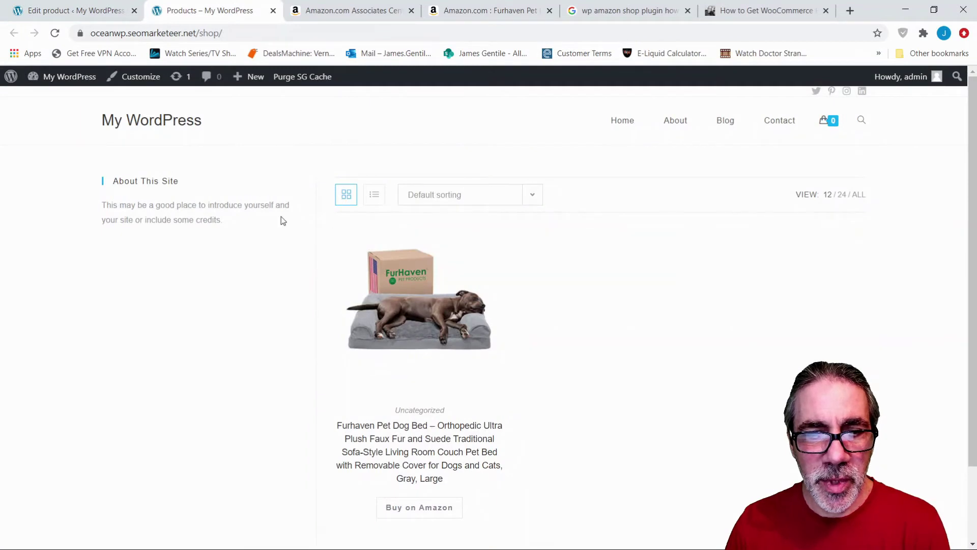
click(417, 433)
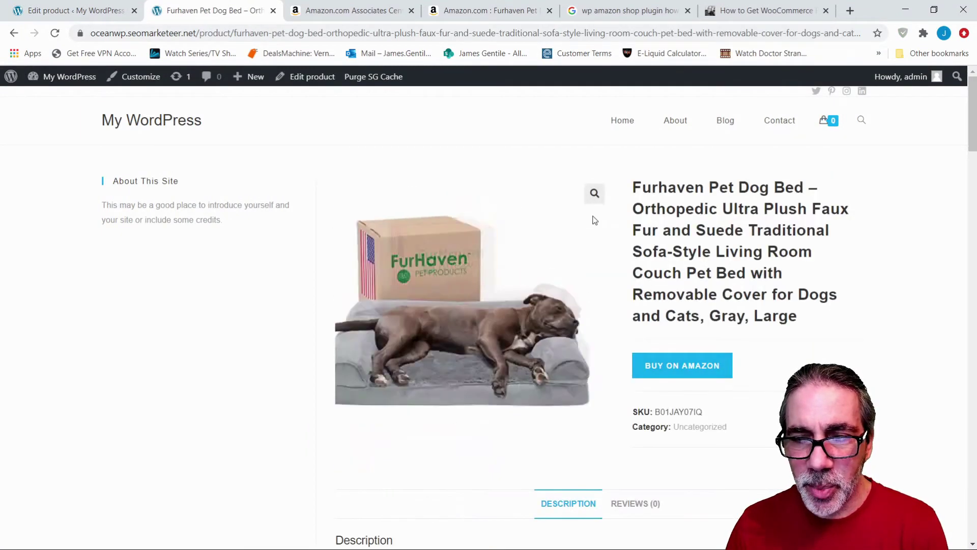
Step: Review the dog bed's store page from description to product range images, and test its Buy on Amazon link
scroll(634, 306, down, 10)
scroll(638, 308, down, 15)
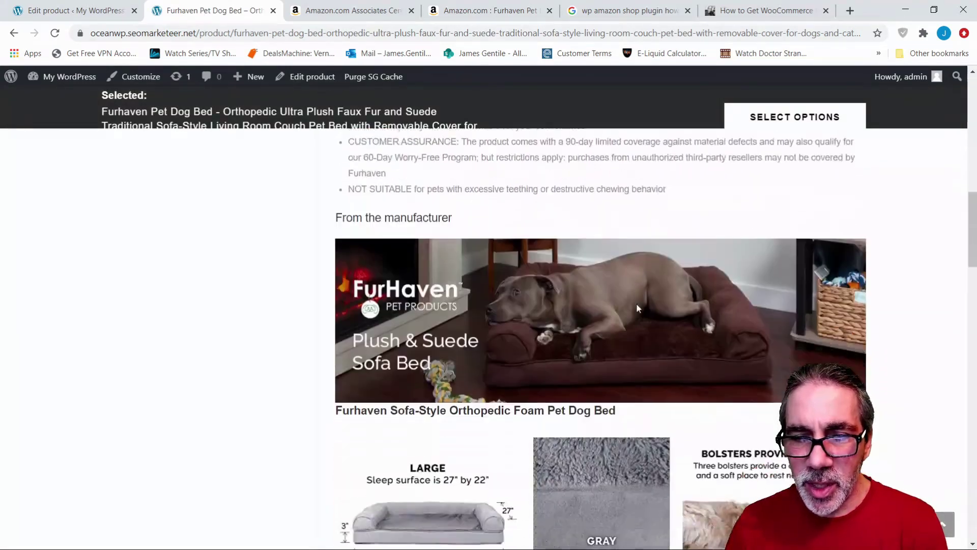
scroll(638, 308, down, 15)
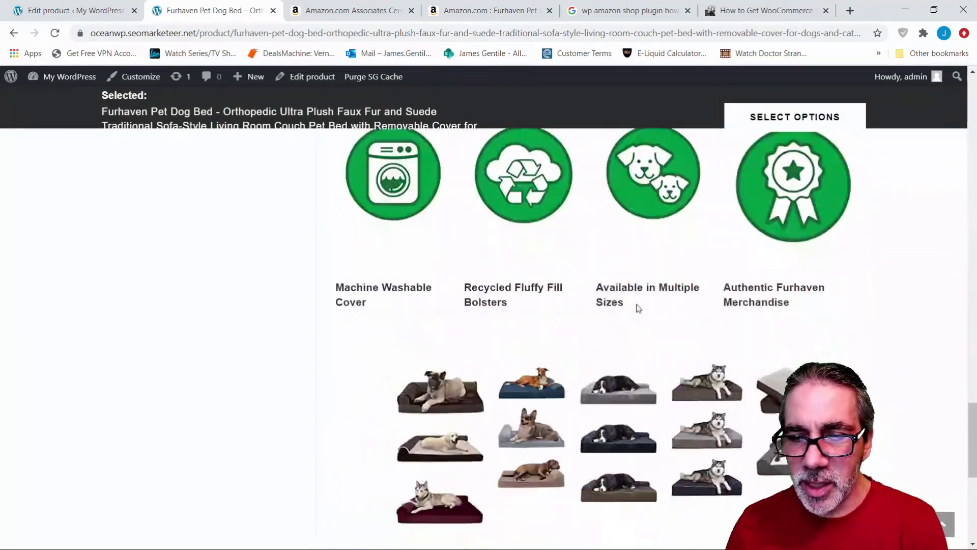
scroll(634, 311, up, 15)
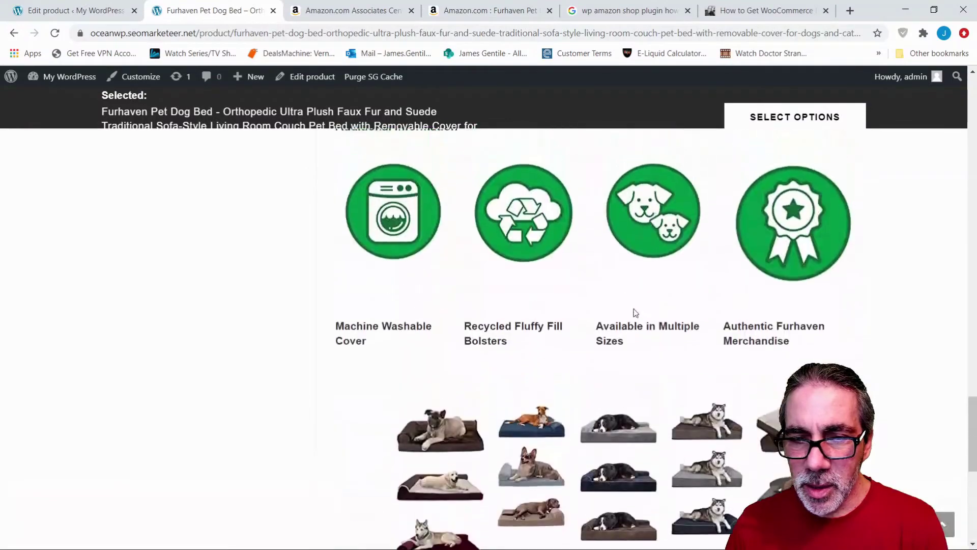
scroll(633, 309, up, 10)
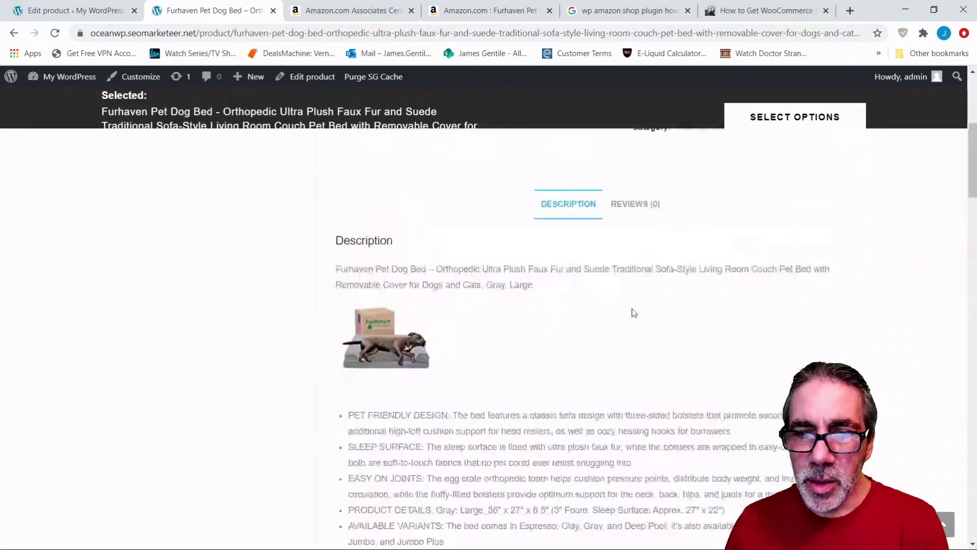
click(683, 370)
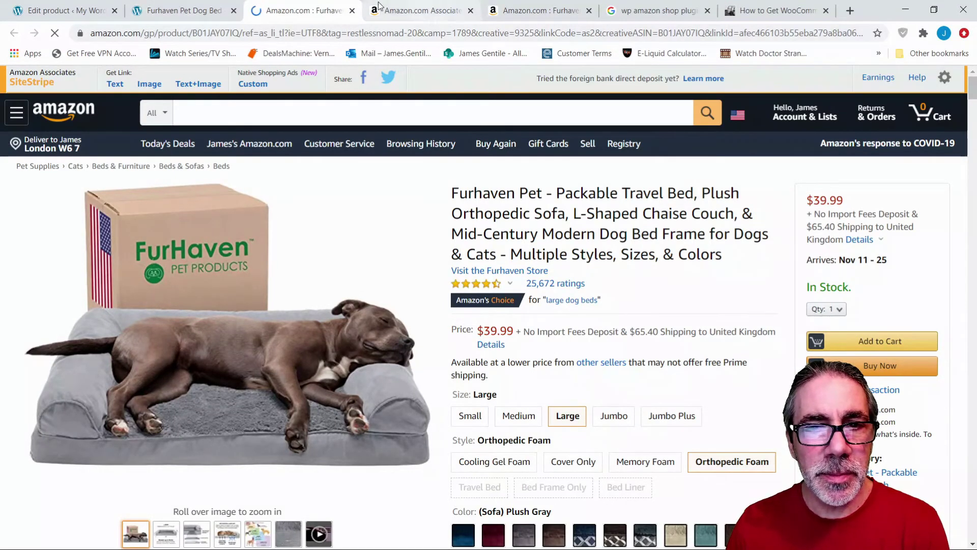
Step: Return to the product editor and review the dog bed's title, bullets and manufacturer content
click(69, 14)
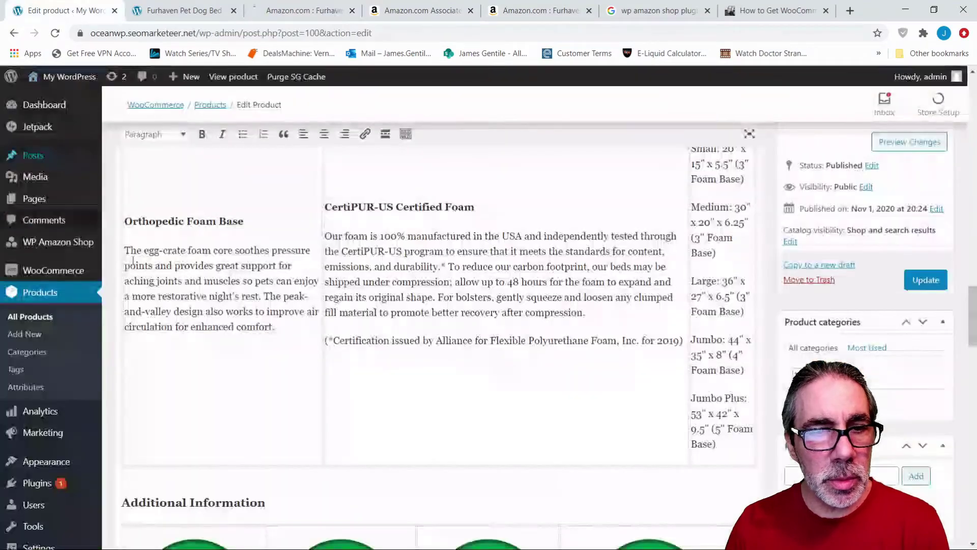
scroll(494, 307, up, 10)
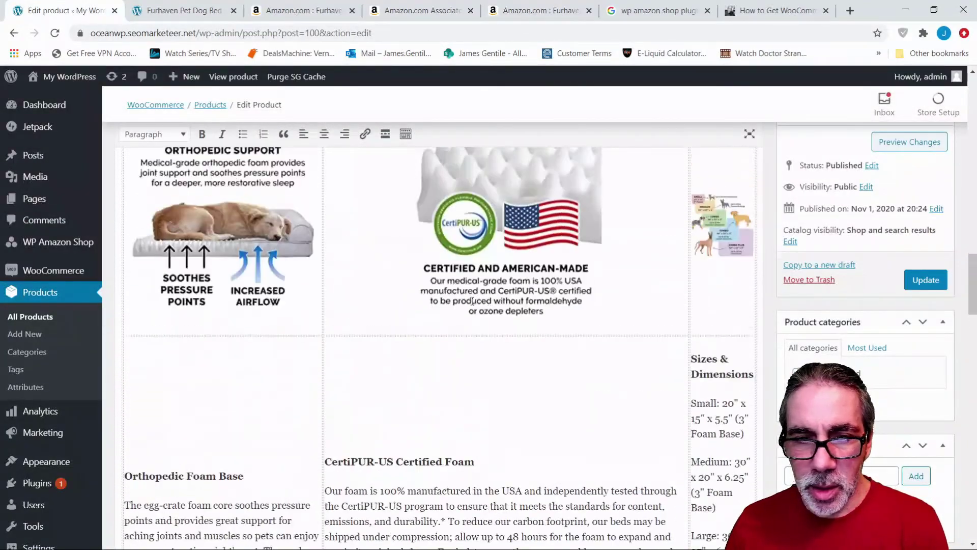
scroll(365, 293, up, 15)
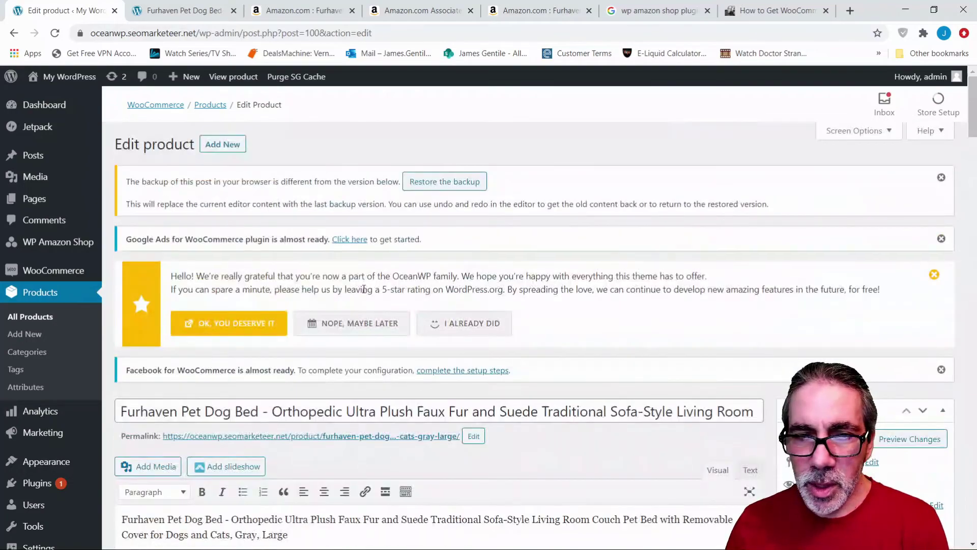
scroll(364, 289, down, 7)
scroll(293, 299, down, 6)
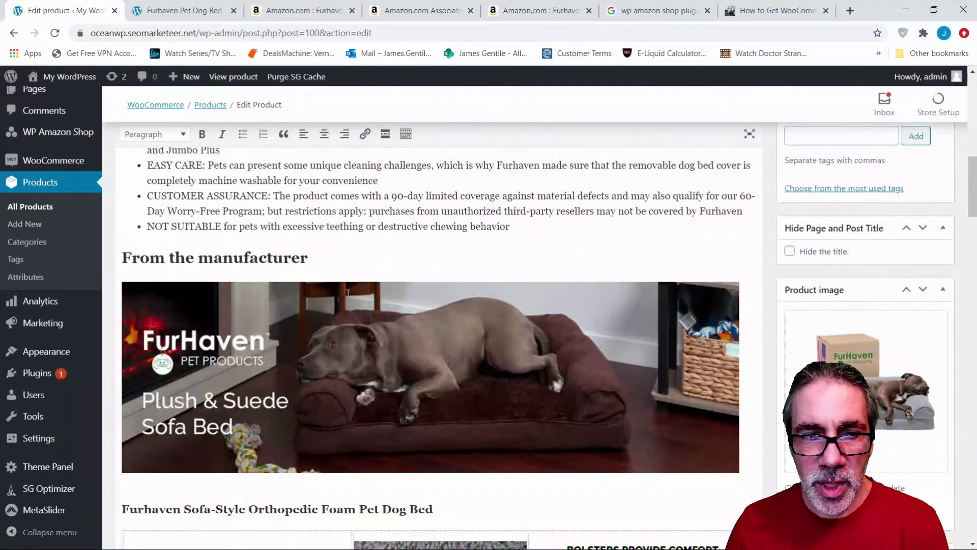
scroll(284, 257, up, 7)
Step: Switch to the Furhaven dog bed's store page and review its description, manufacturer content and comparison of related beds
click(255, 75)
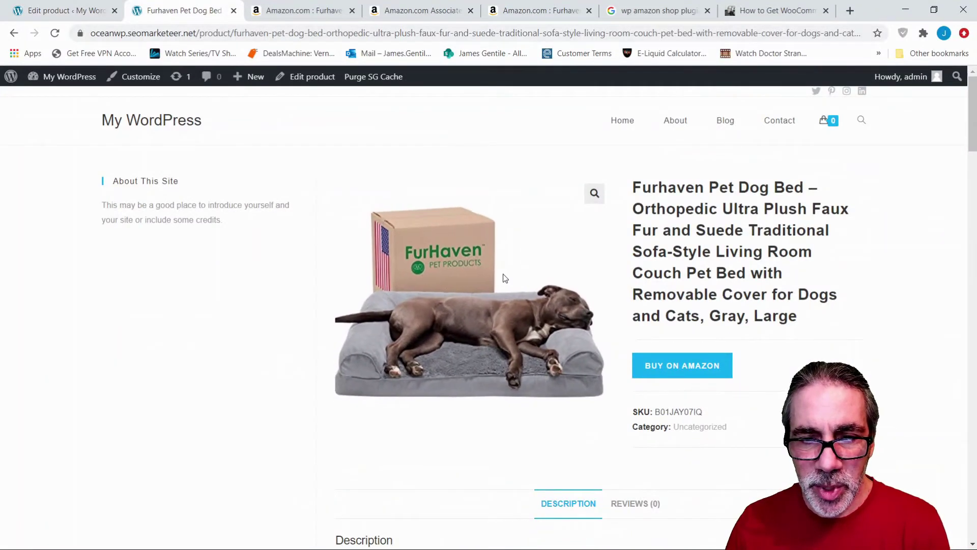
scroll(485, 301, down, 7)
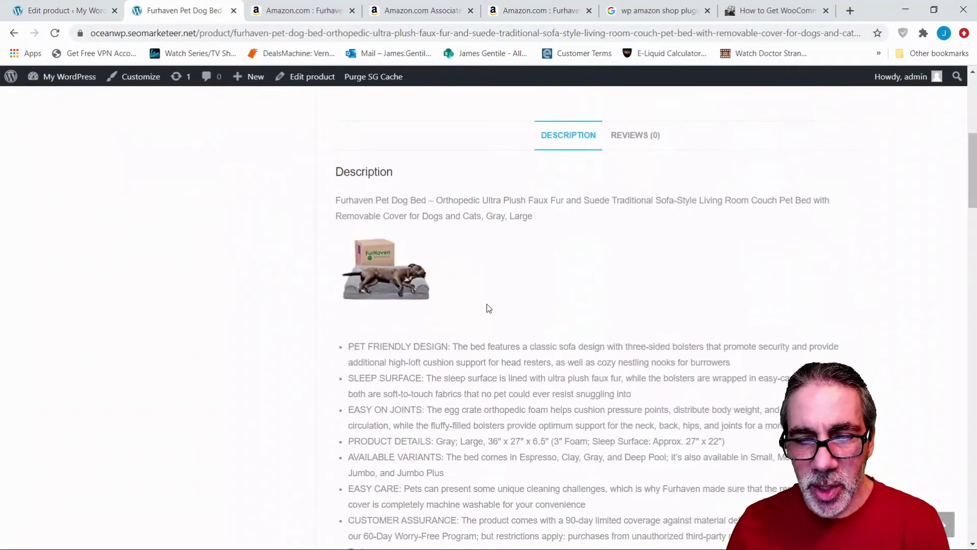
scroll(488, 308, up, 2)
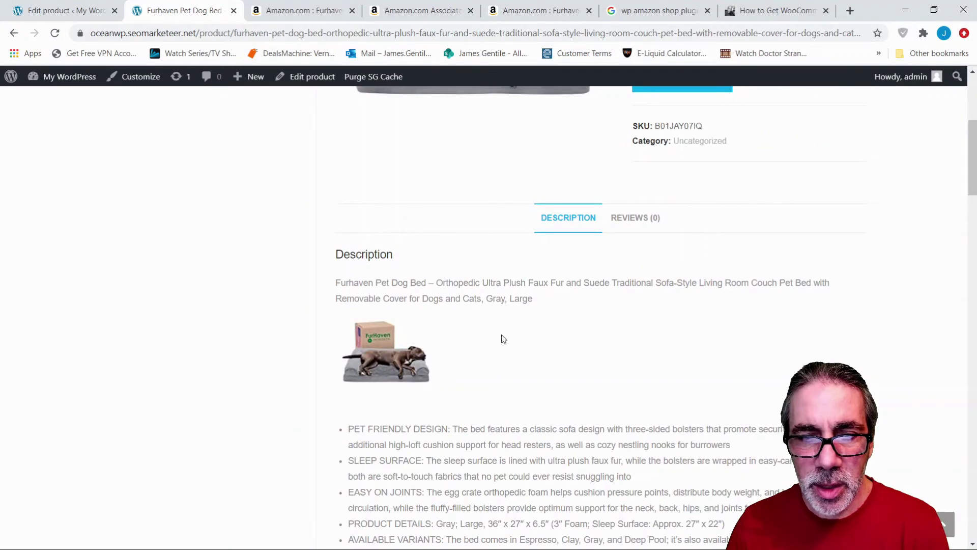
scroll(502, 338, down, 6)
scroll(408, 289, up, 6)
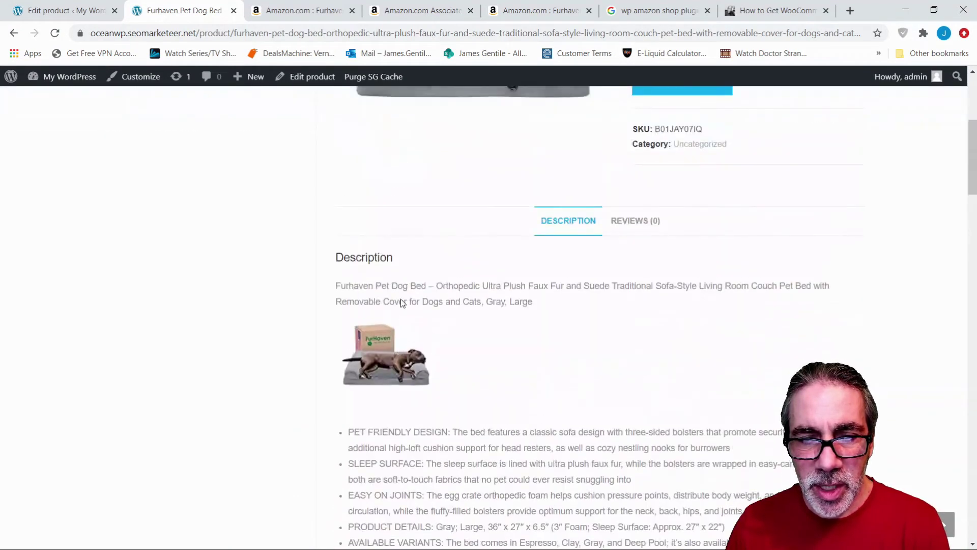
scroll(525, 356, down, 5)
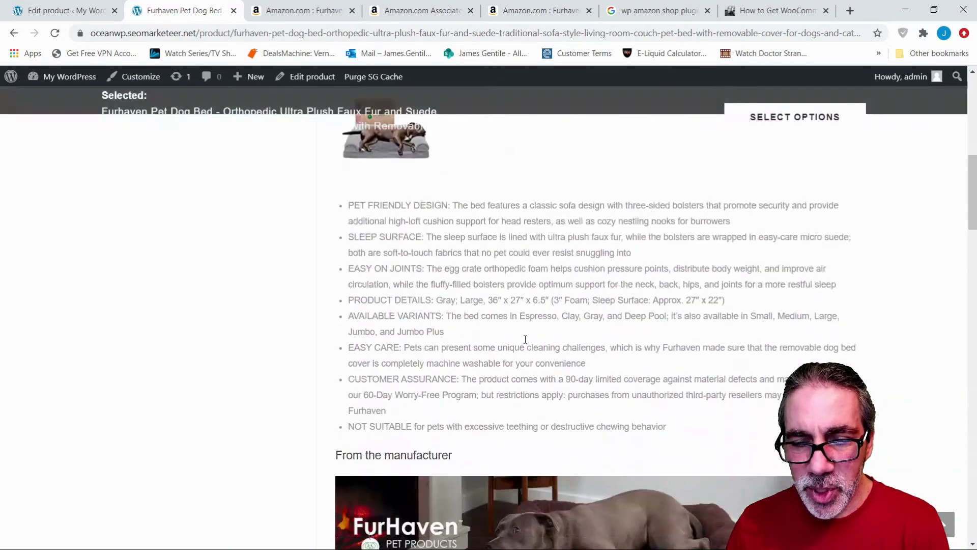
scroll(525, 345, down, 20)
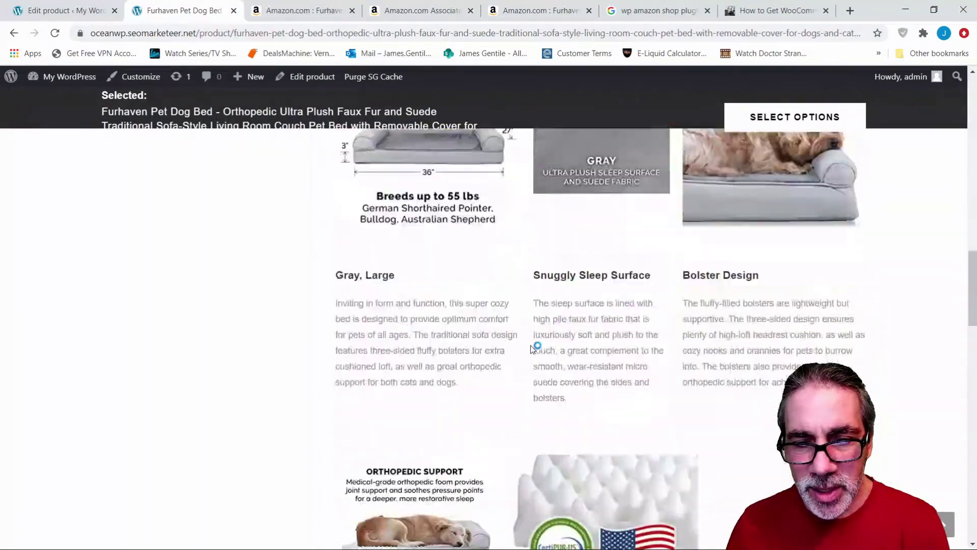
scroll(532, 349, down, 16)
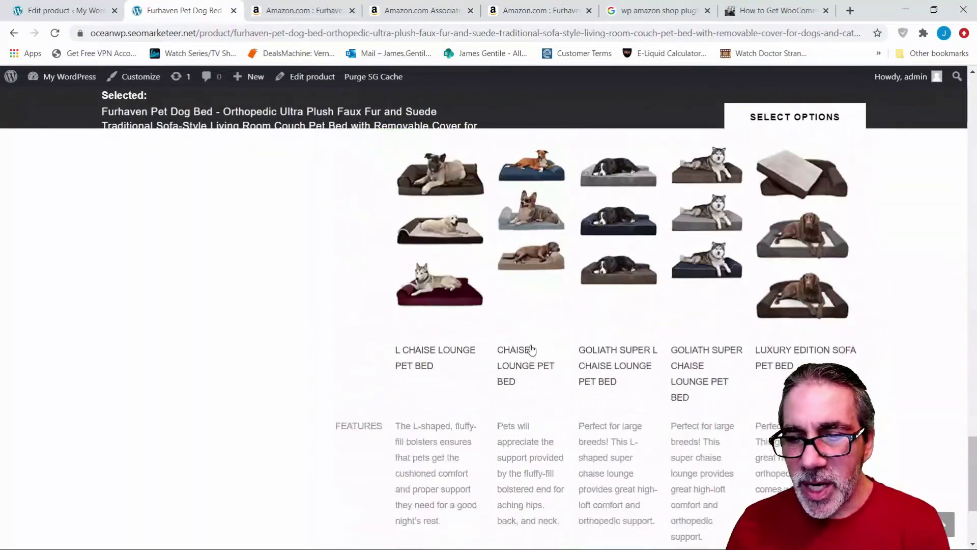
scroll(532, 345, up, 20)
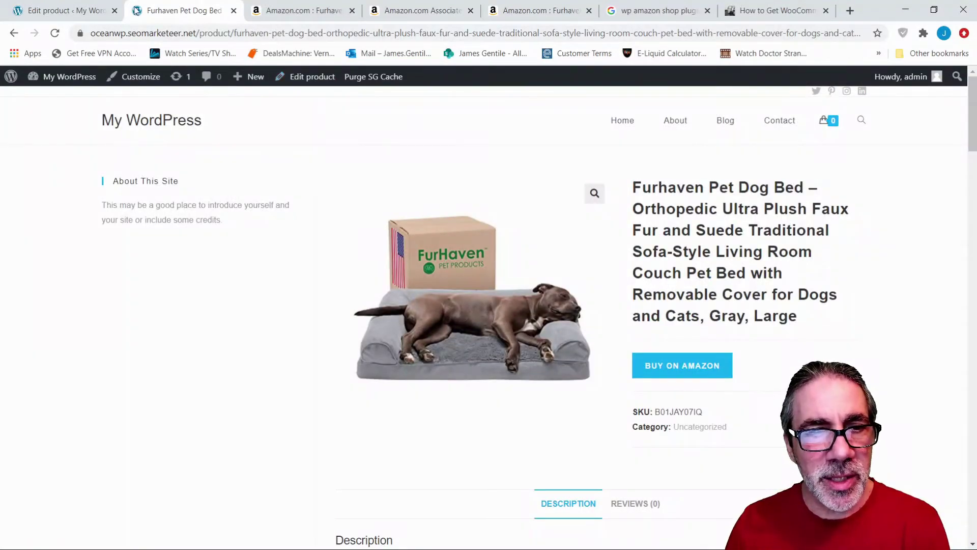
Step: Return to the dog bed's product editor and examine its title, permalink and the start of its description
click(60, 10)
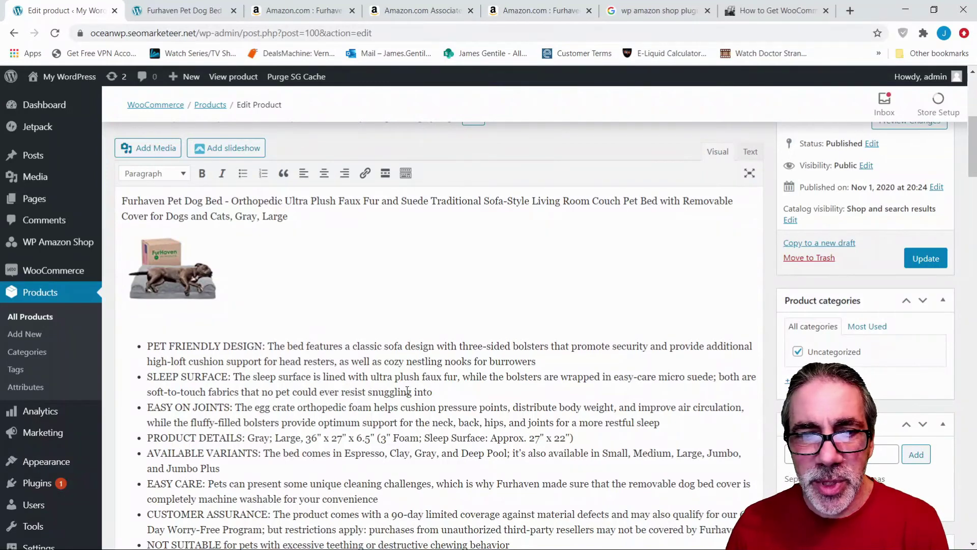
scroll(407, 390, up, 4)
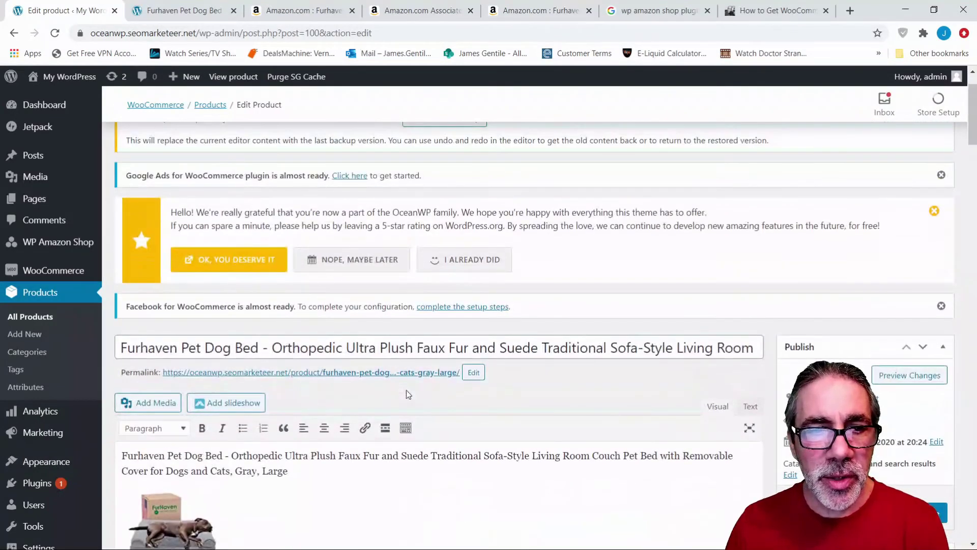
scroll(407, 391, down, 1)
scroll(426, 340, up, 1)
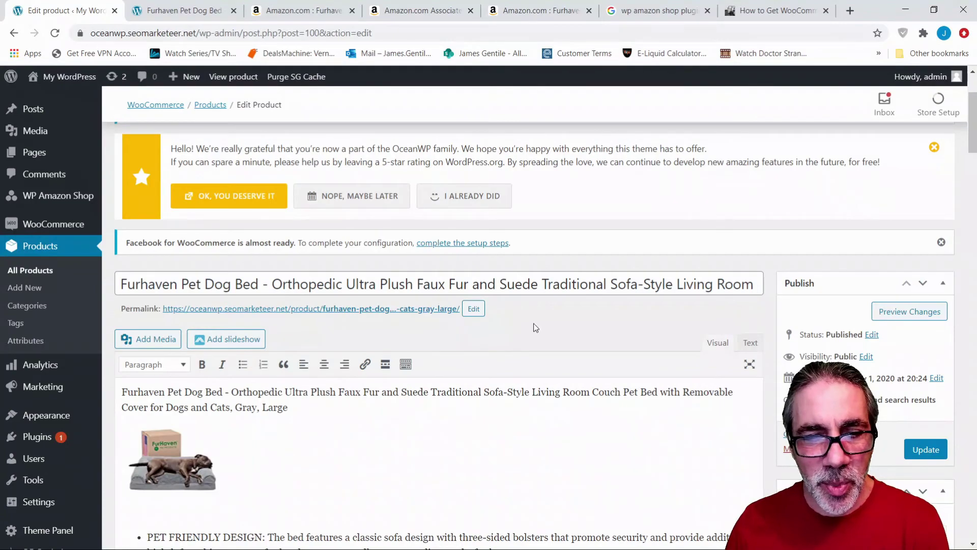
scroll(540, 337, down, 3)
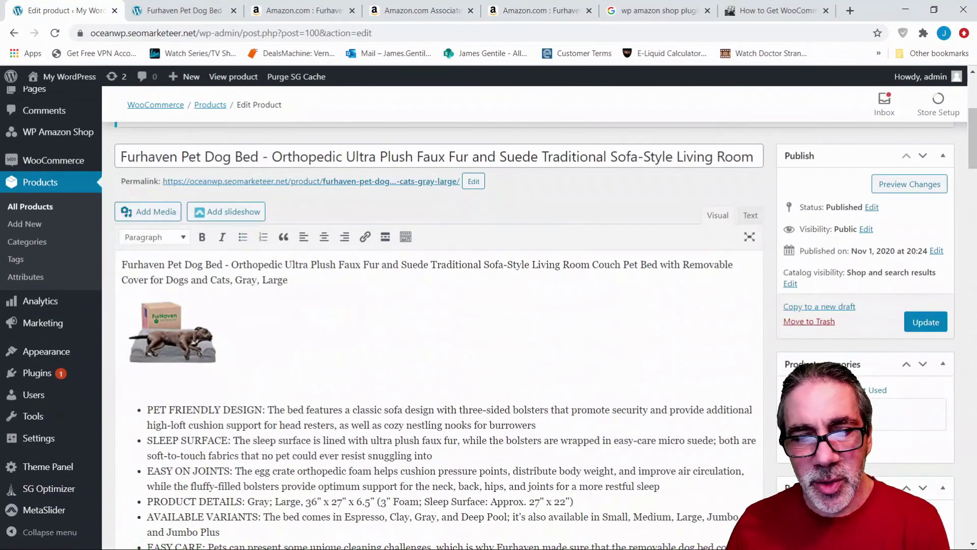
scroll(61, 242, up, 4)
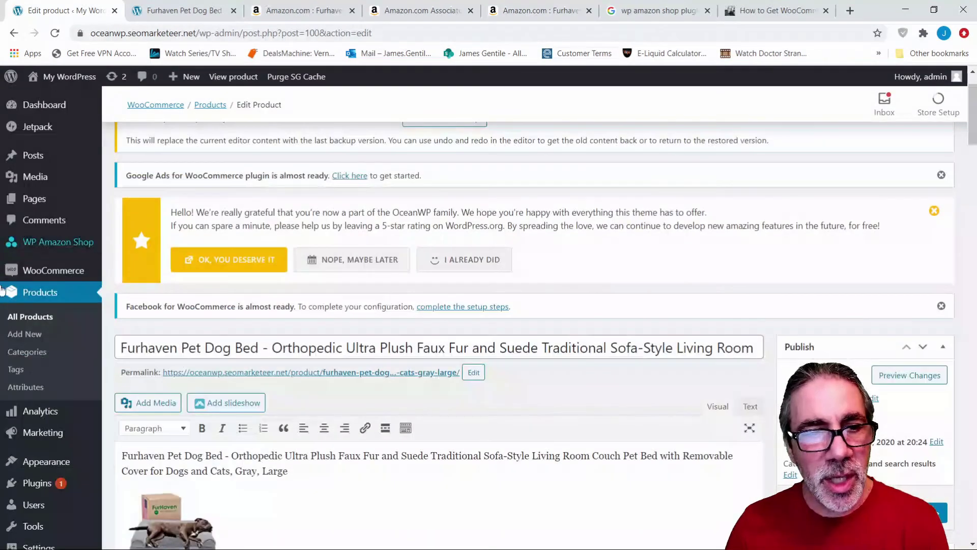
Step: Start a new WooCommerce product and set its product type to External/Affiliate product
click(32, 337)
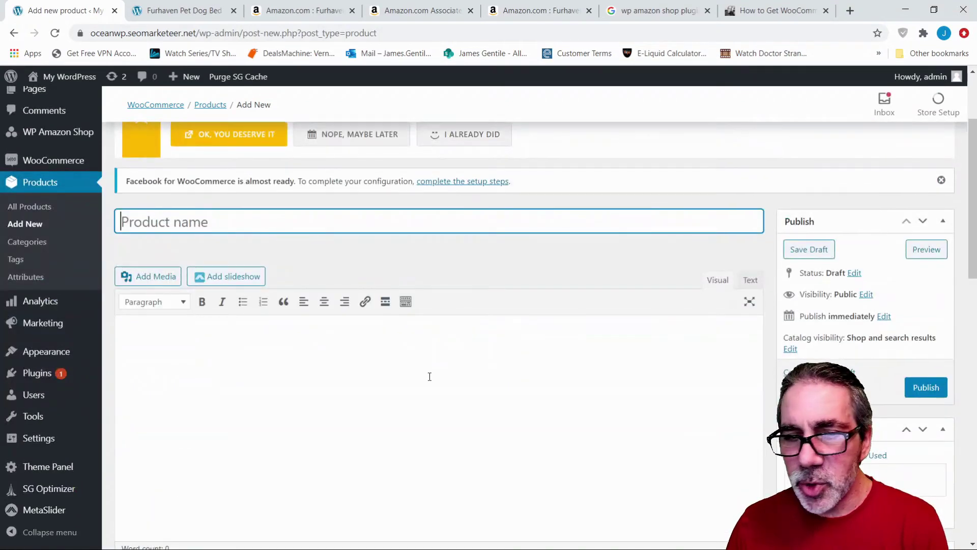
scroll(428, 376, down, 7)
scroll(428, 376, down, 2)
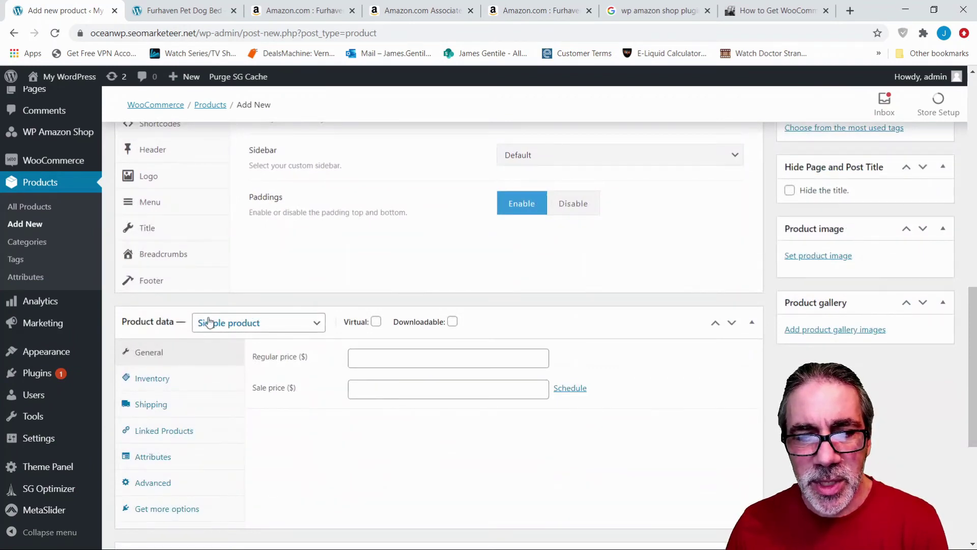
click(315, 327)
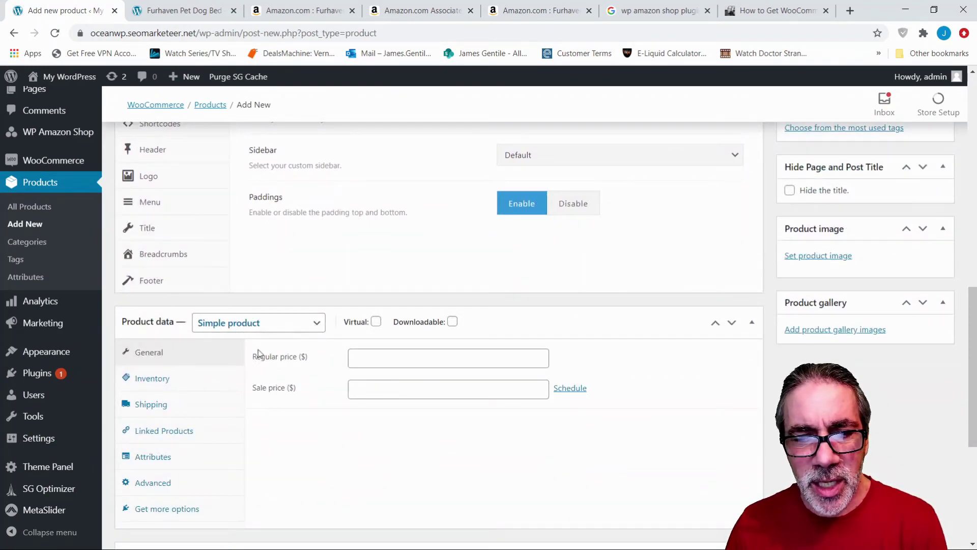
click(244, 380)
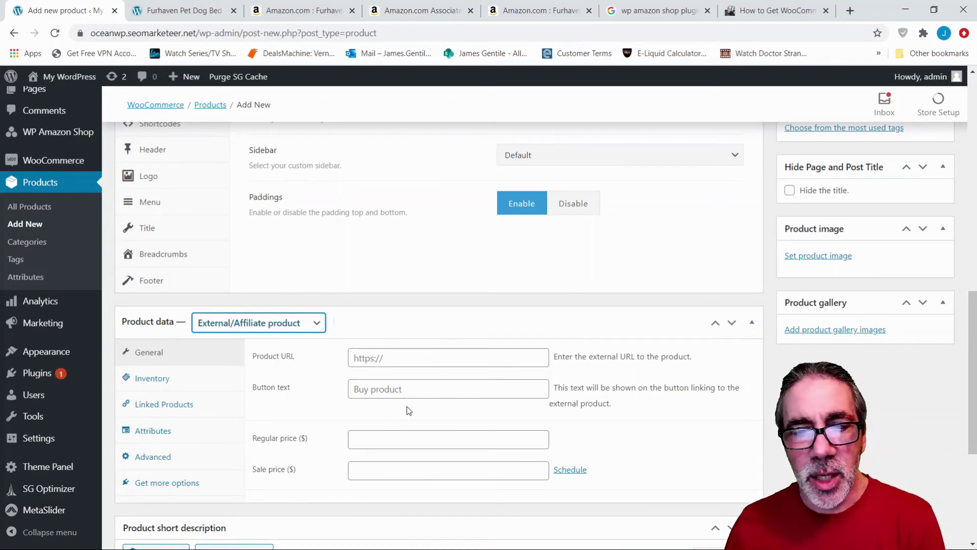
Step: Examine the blank affiliate product form, including its name, description, button text, price, short description and layout settings
scroll(399, 427, down, 2)
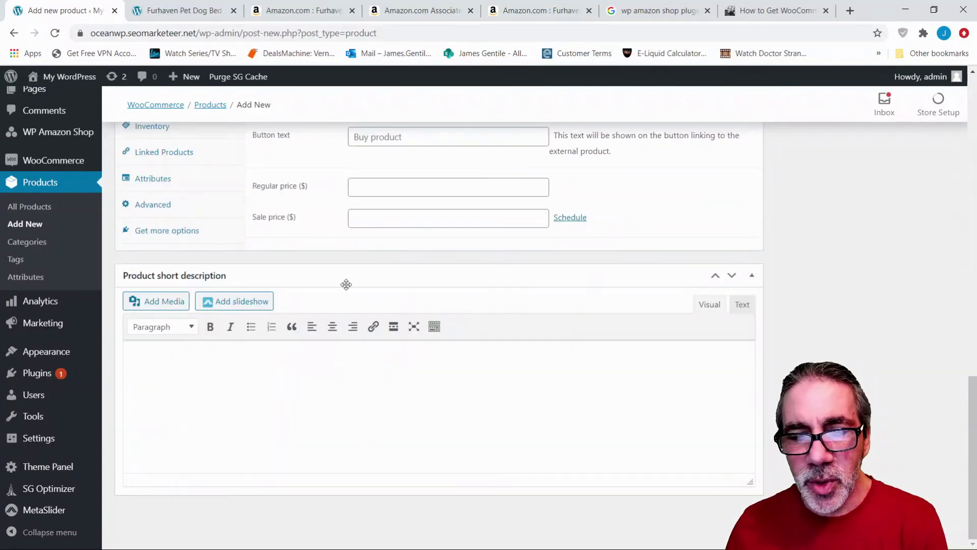
scroll(383, 387, up, 18)
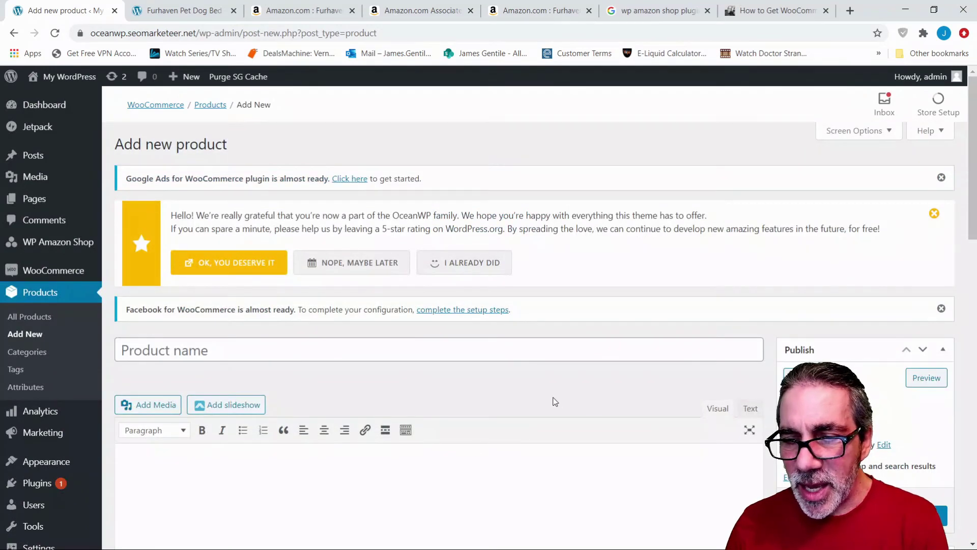
scroll(553, 401, down, 3)
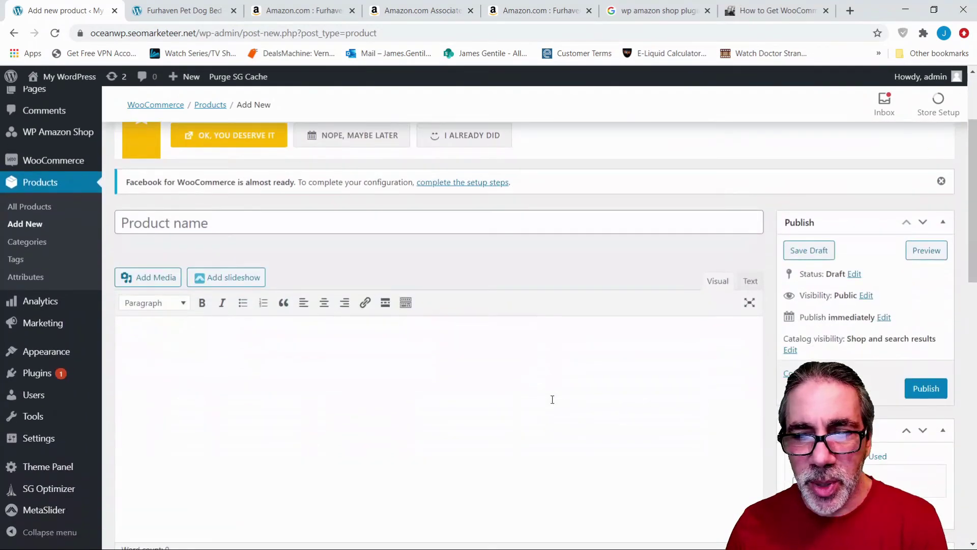
scroll(548, 397, down, 2)
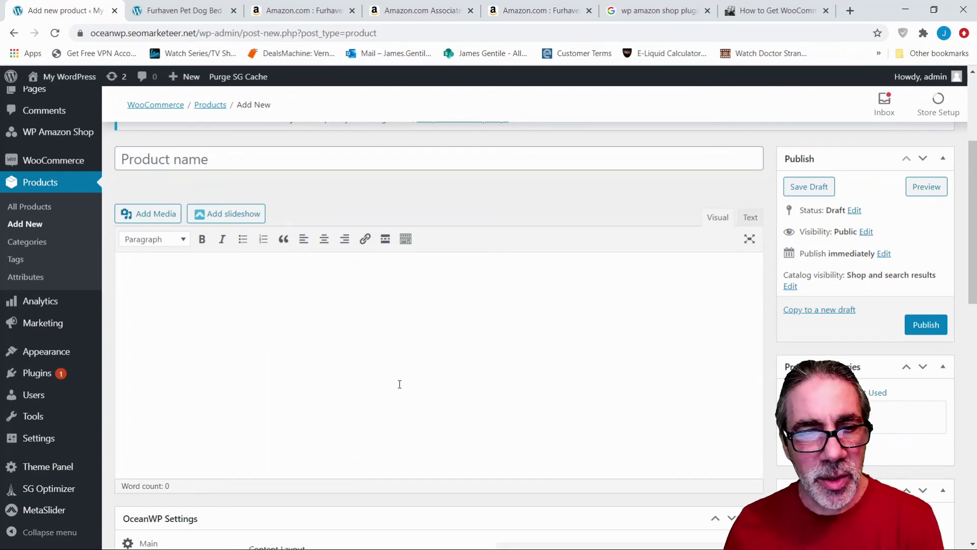
scroll(399, 384, up, 4)
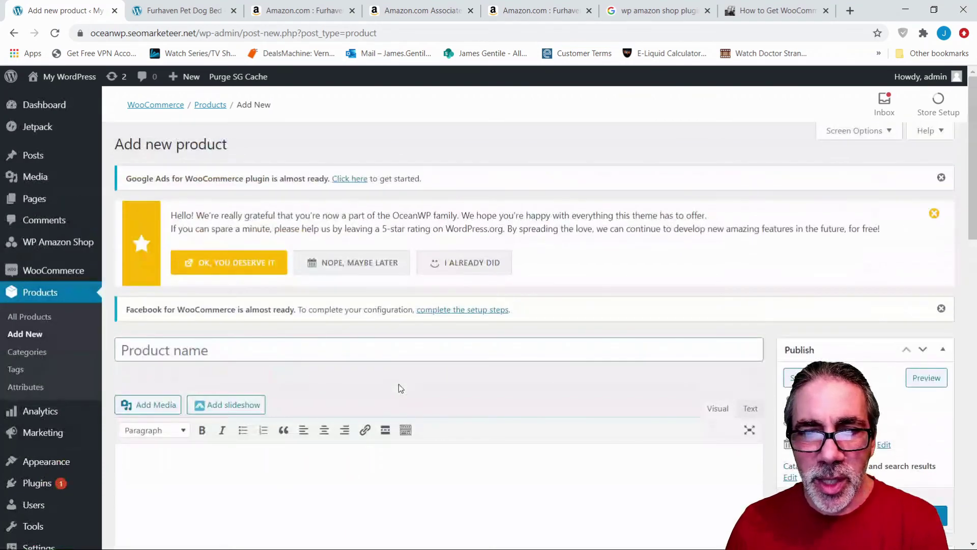
scroll(399, 383, down, 10)
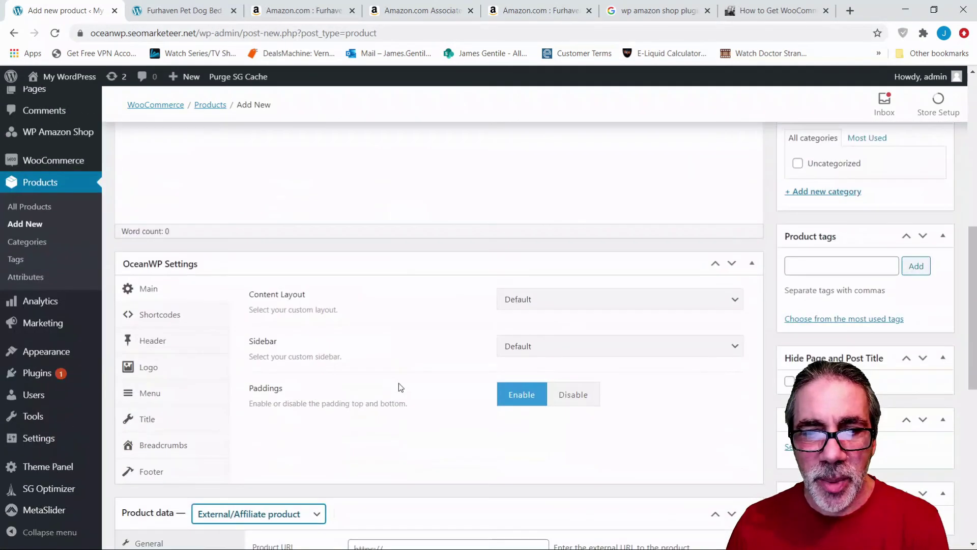
scroll(399, 383, up, 10)
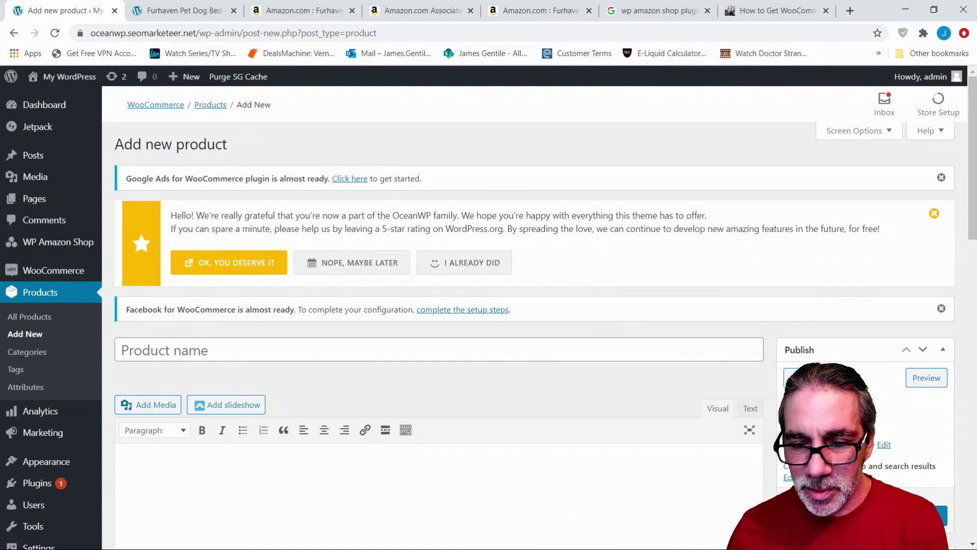
click(646, 542)
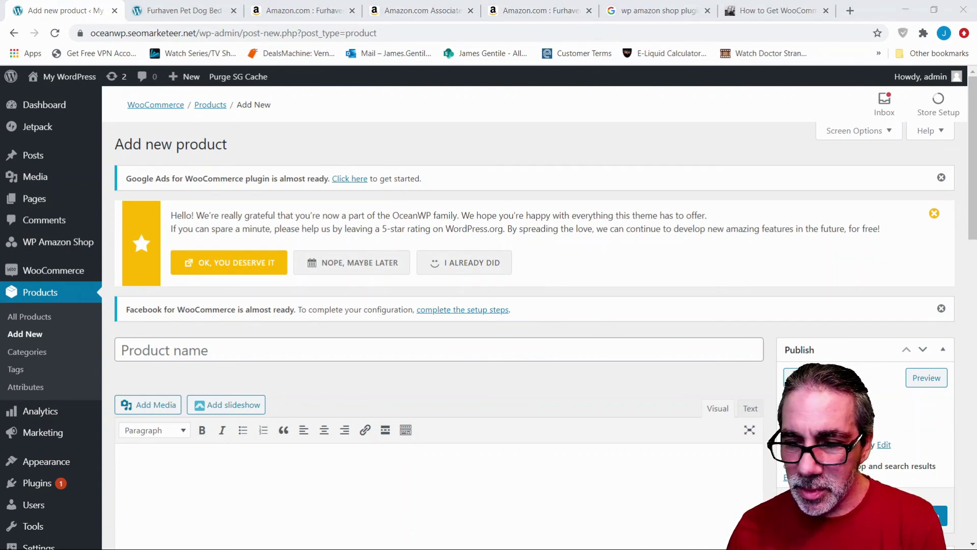